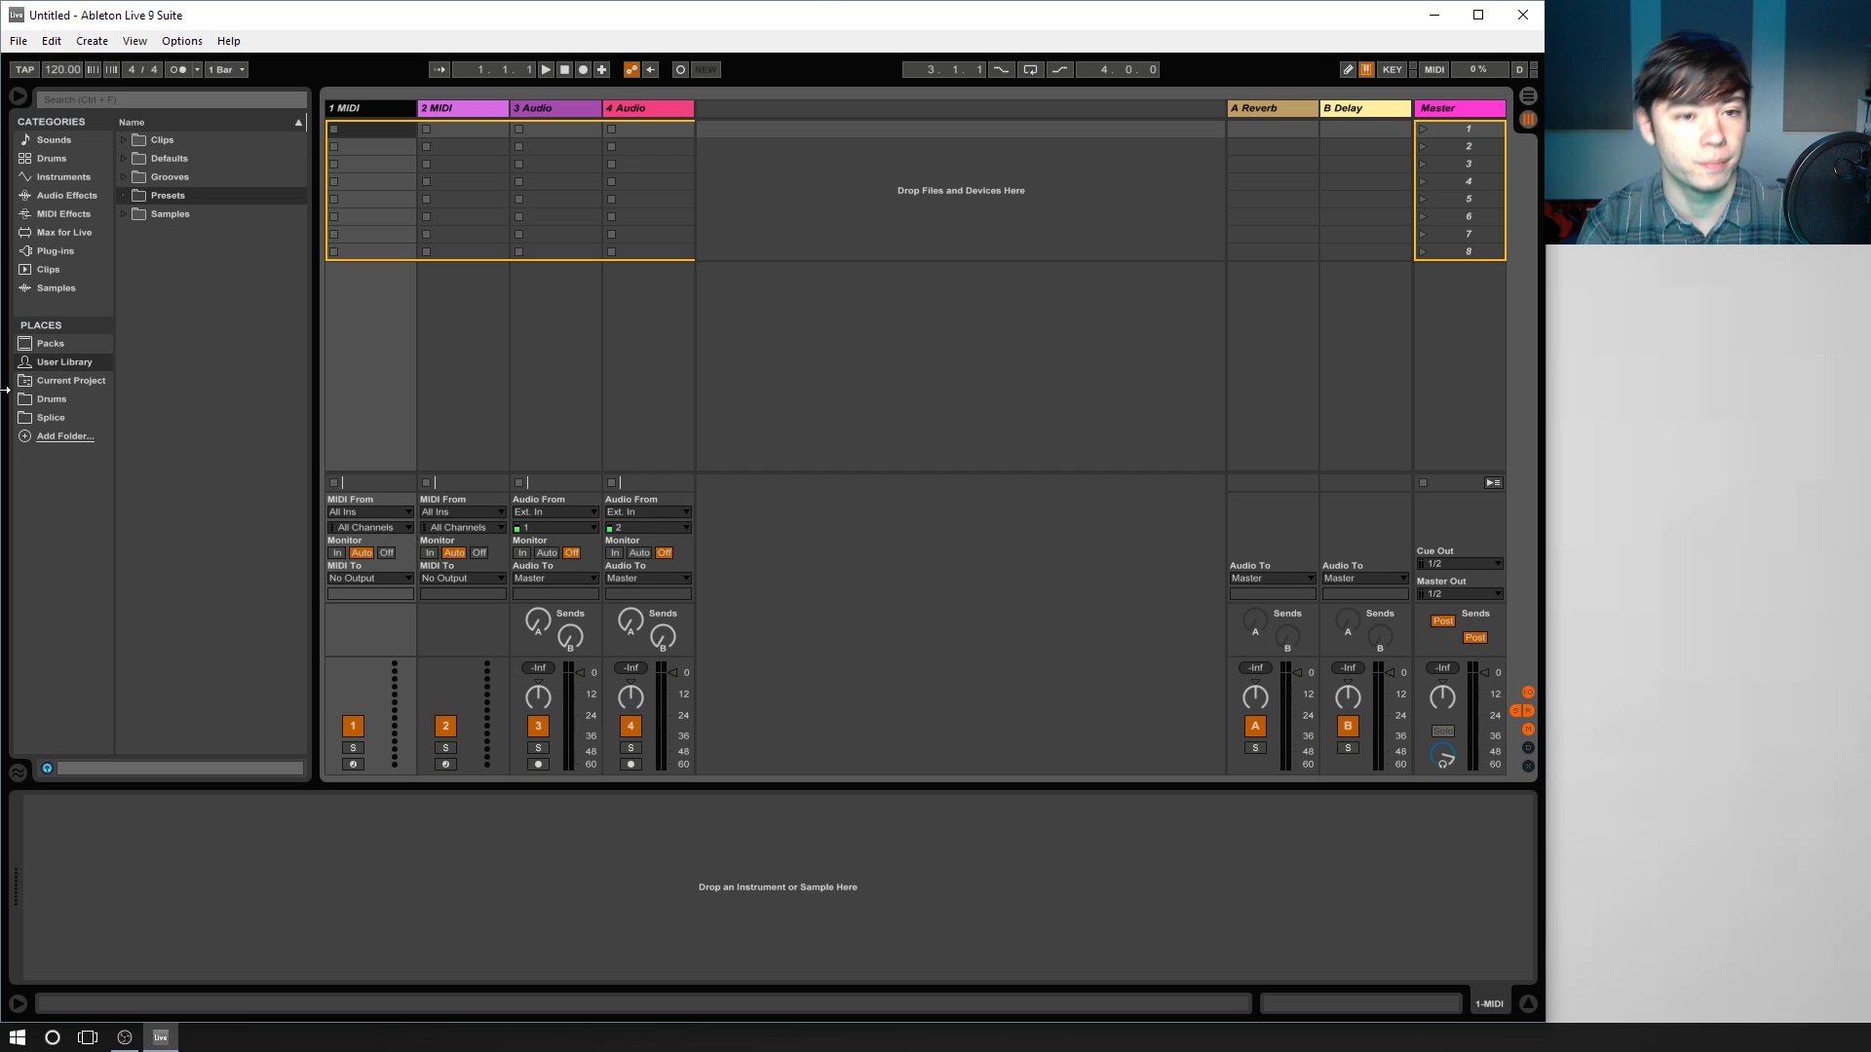
# Delete the 2 MIDI and 1 MIDI tracks from the set.
pyautogui.rightClick(462, 109)
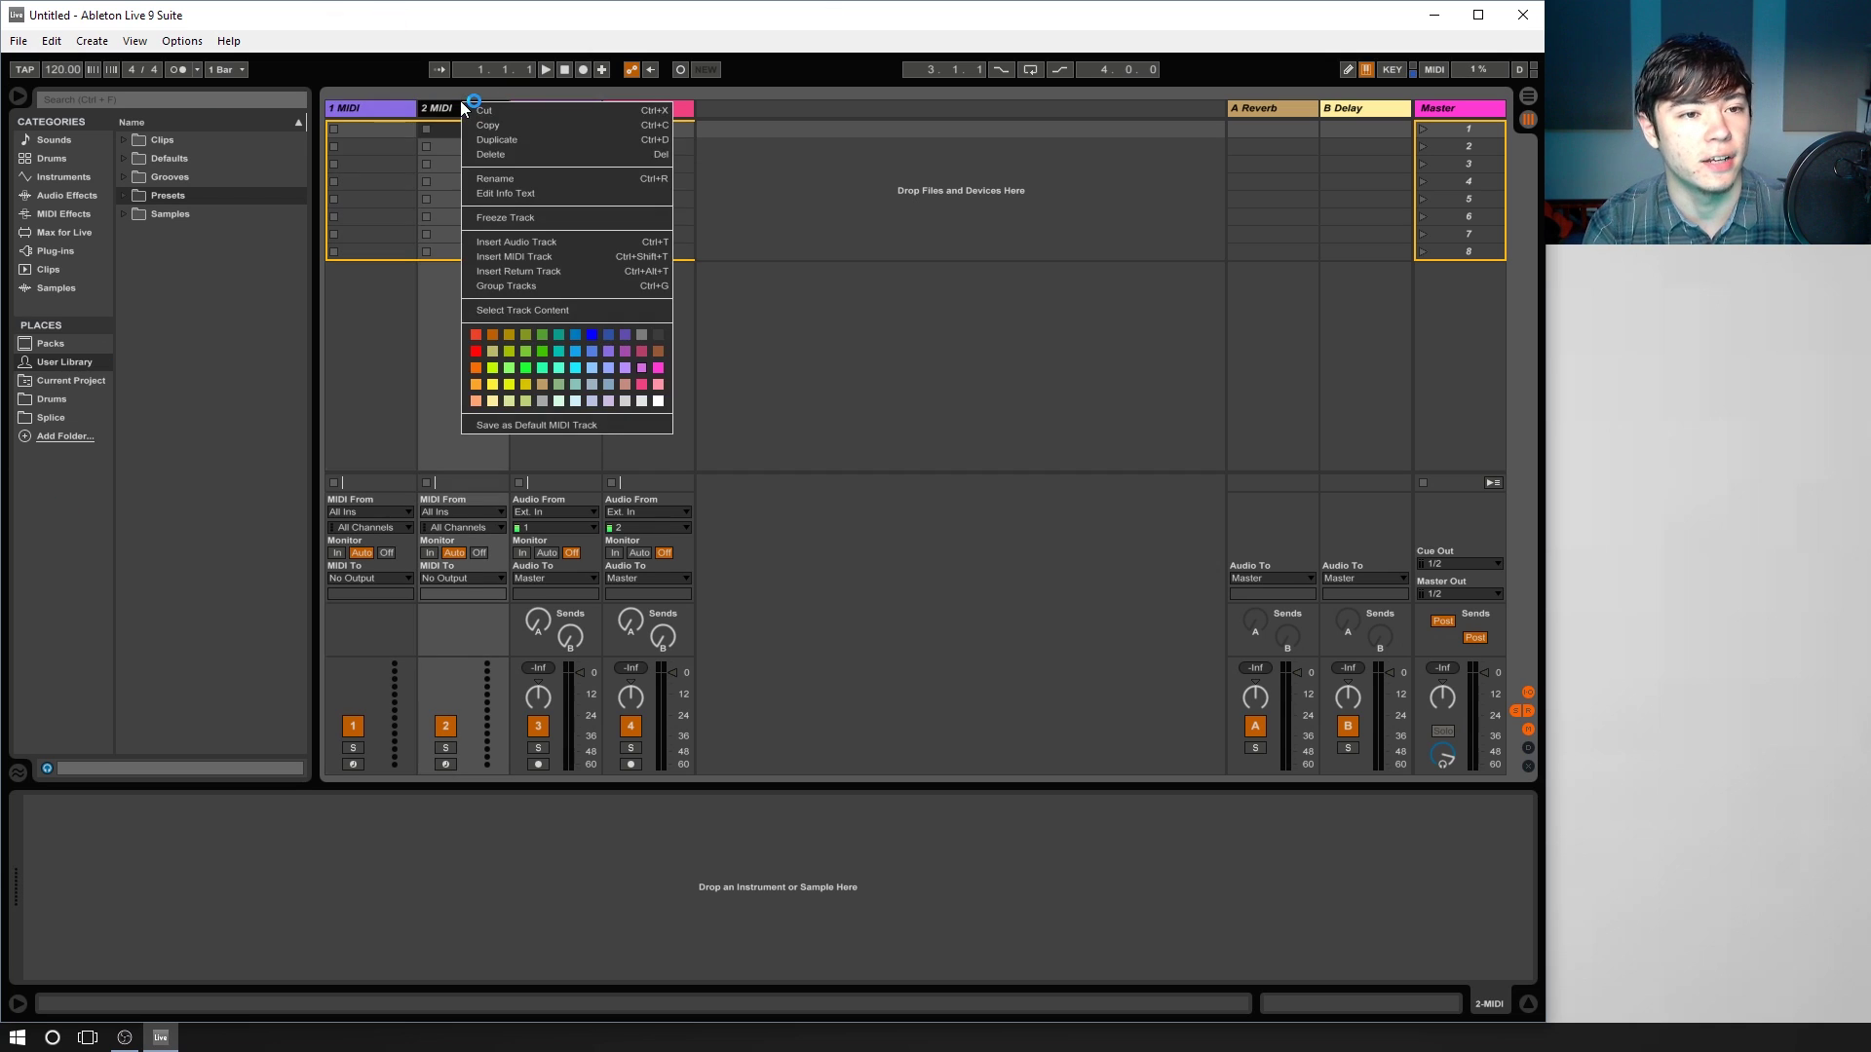
pyautogui.click(485, 162)
pyautogui.rightClick(362, 111)
pyautogui.click(398, 163)
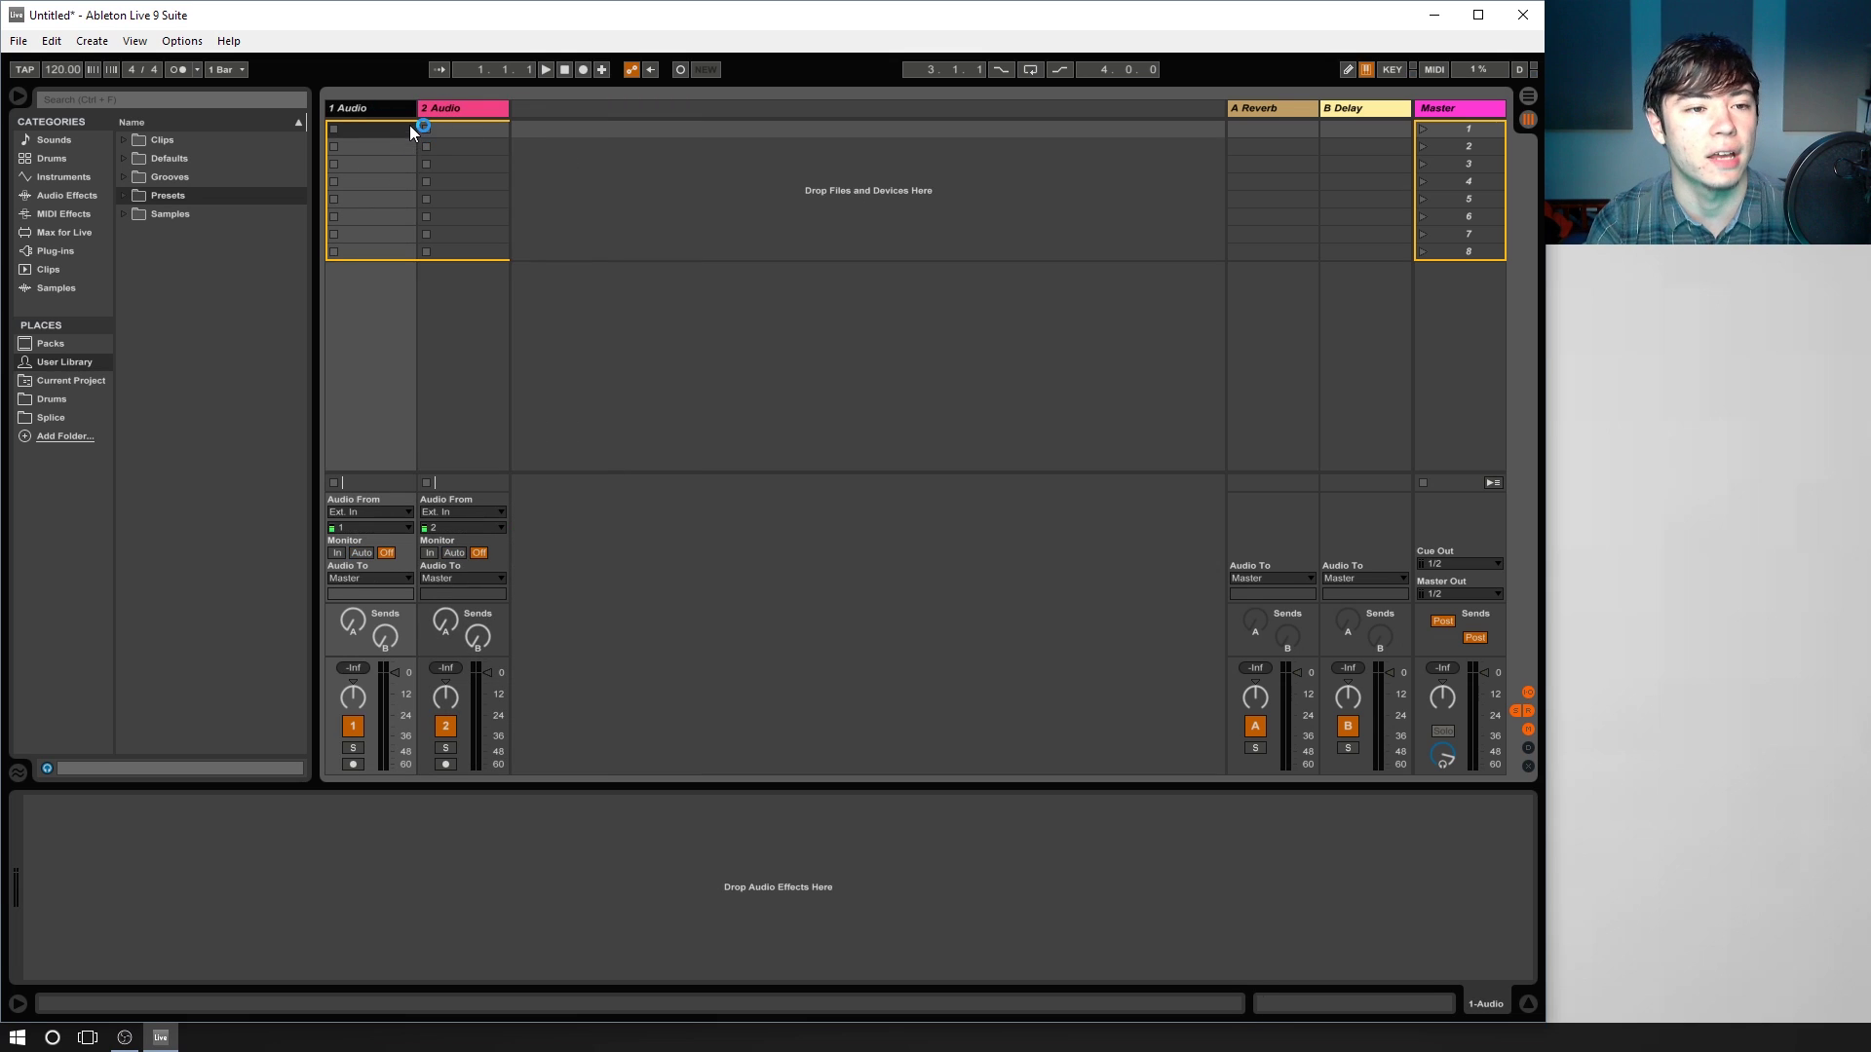
# Adjust 1 Audio's reverb send and inspect the return devices and audio tracks.
pyautogui.moveTo(353, 620); pyautogui.dragTo(339, 645)
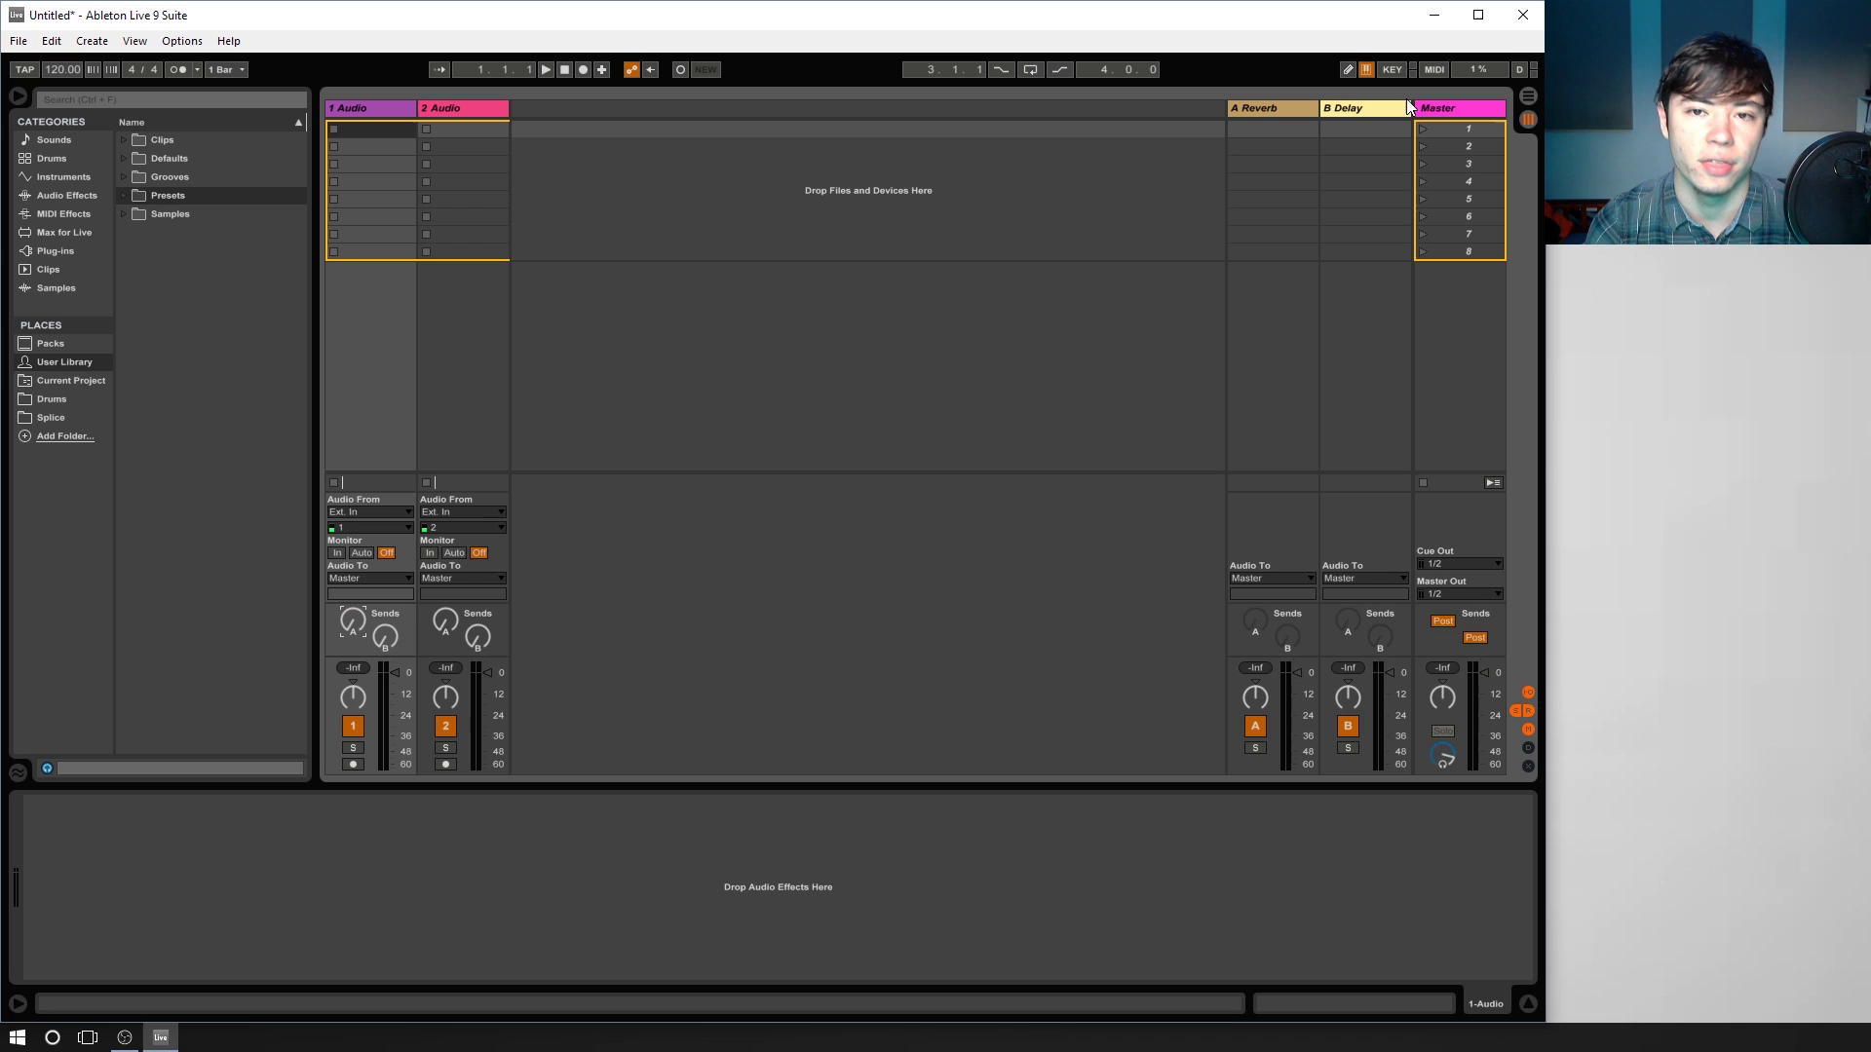
pyautogui.click(1291, 114)
pyautogui.click(1365, 109)
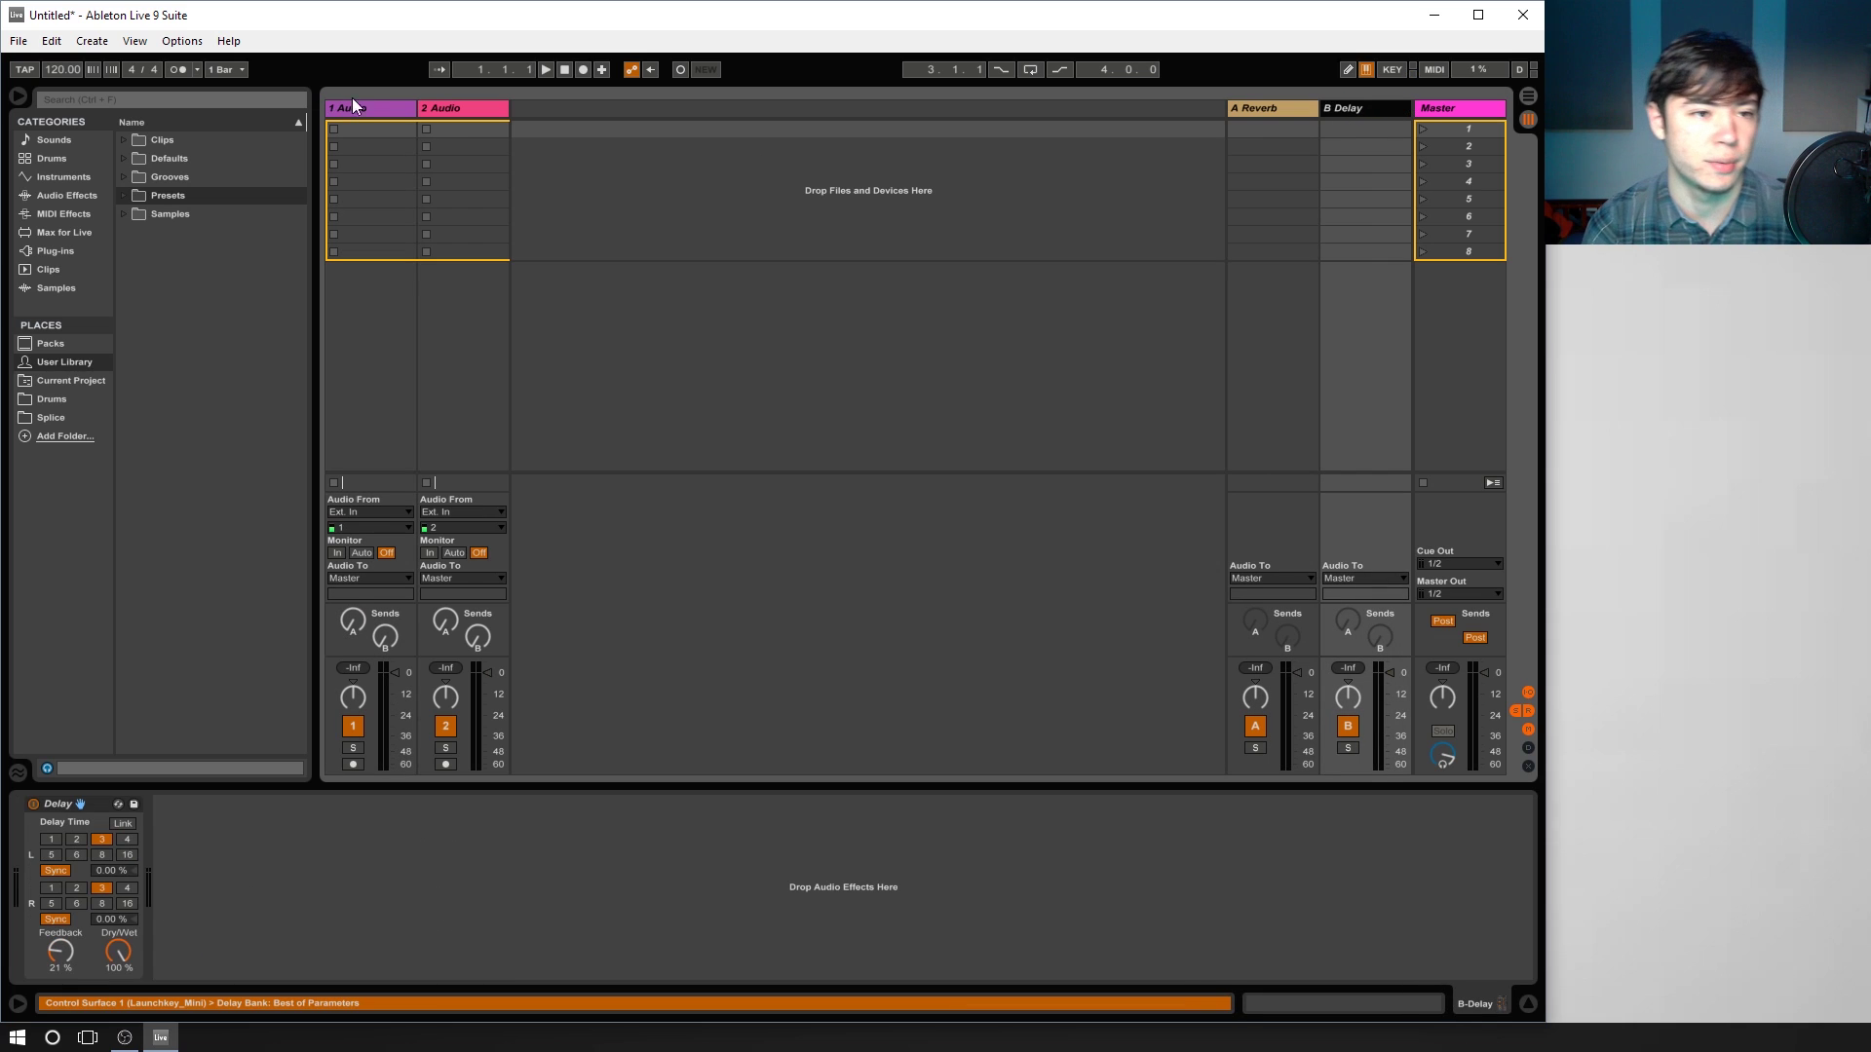
pyautogui.click(378, 103)
pyautogui.click(458, 107)
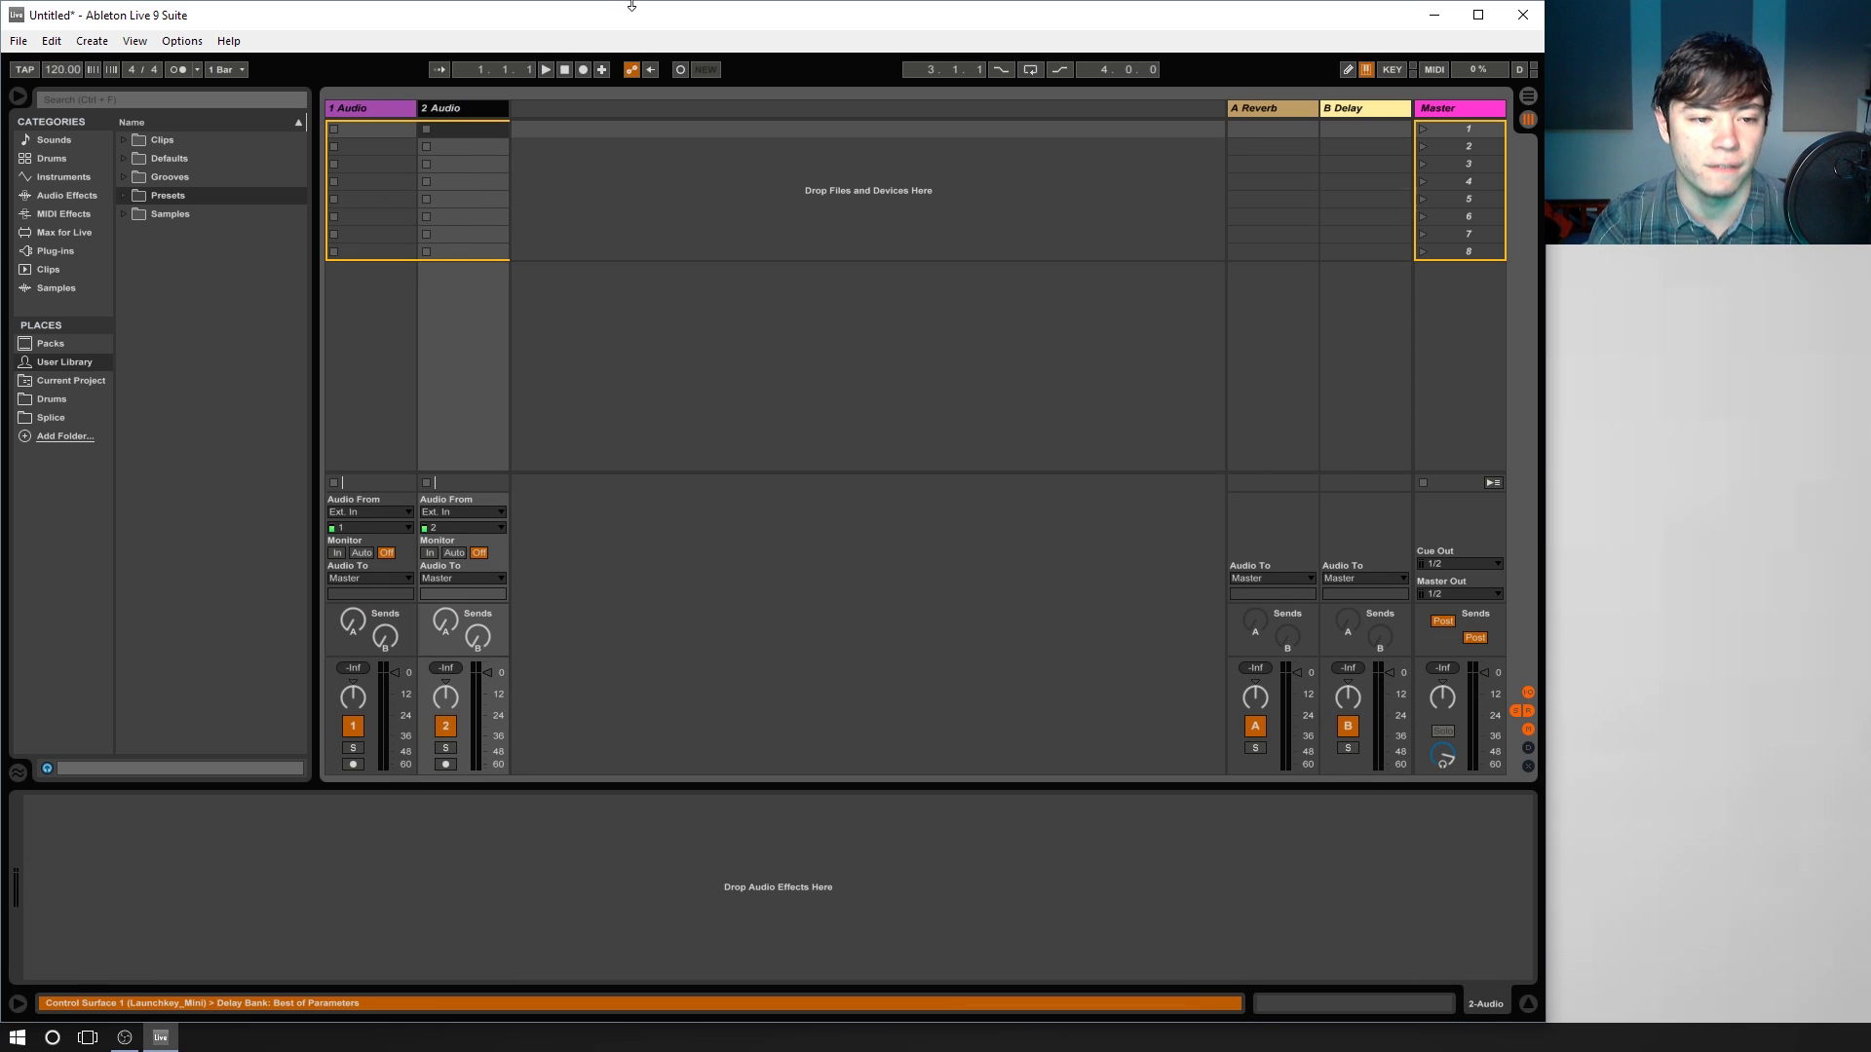
pyautogui.click(376, 114)
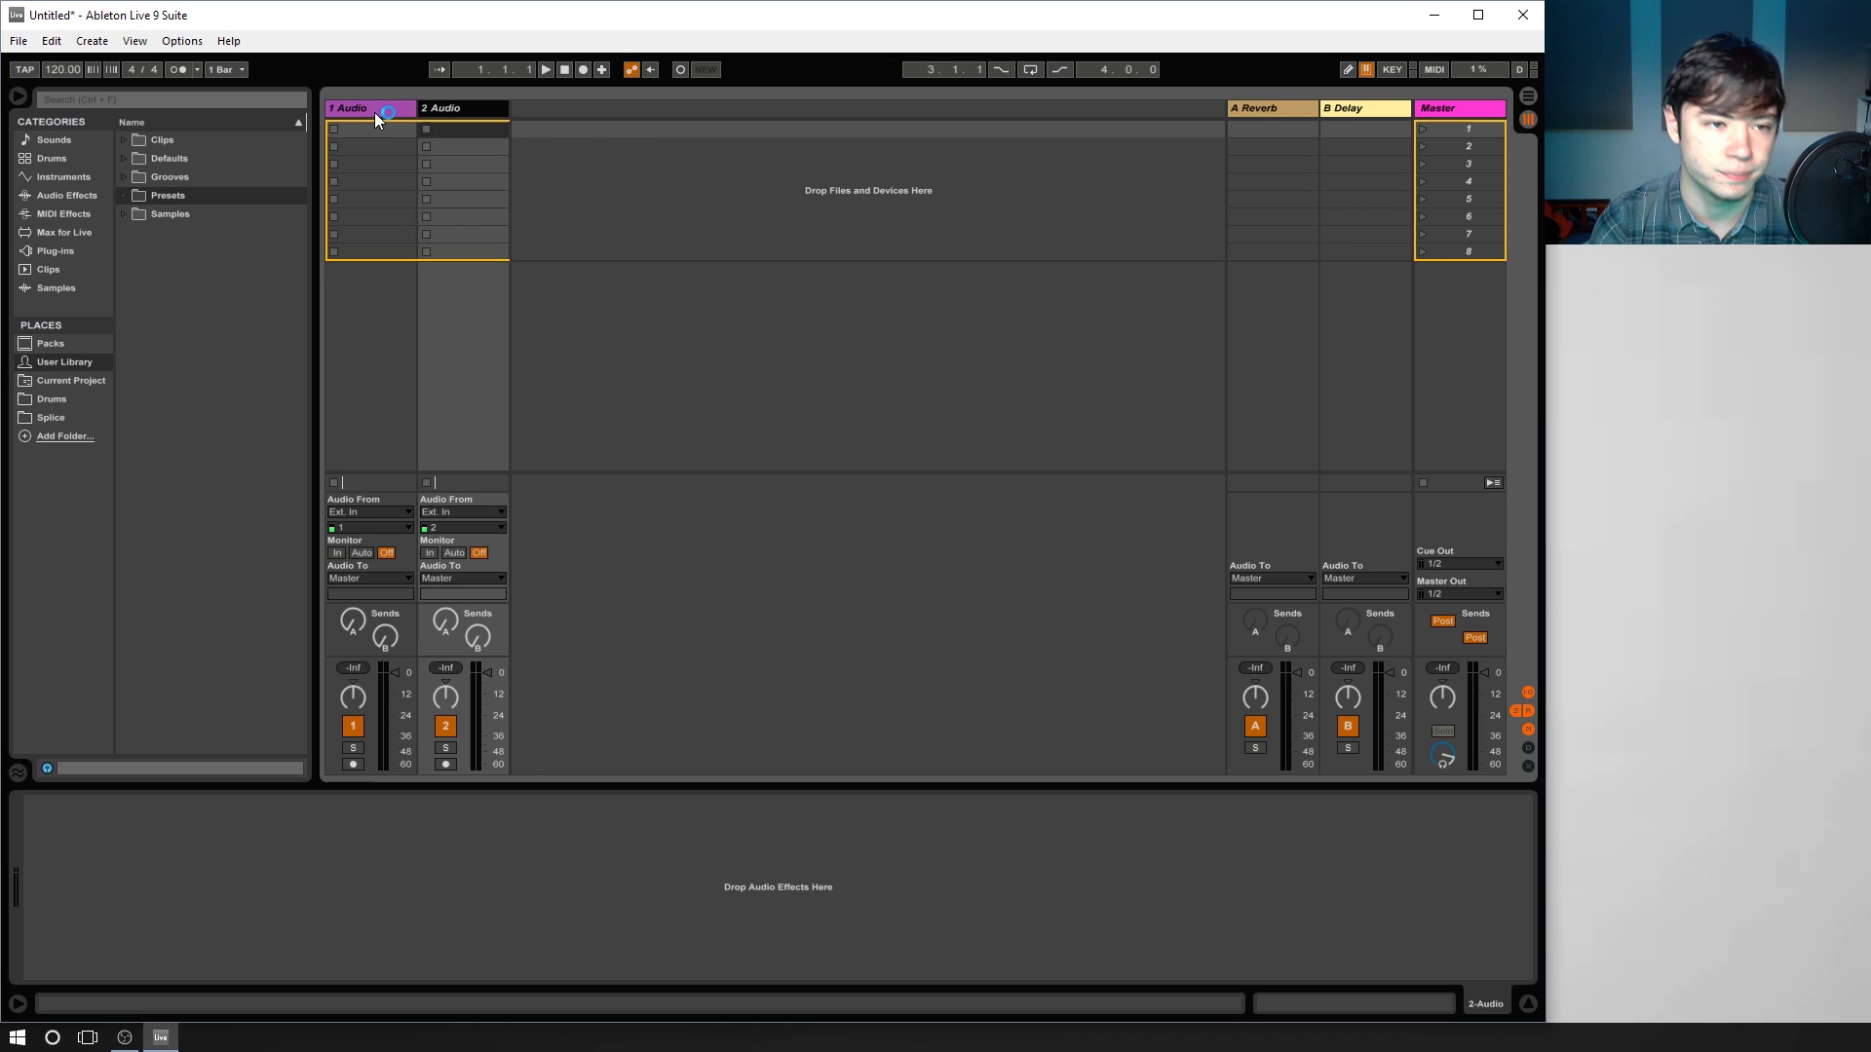
pyautogui.click(456, 114)
pyautogui.click(376, 112)
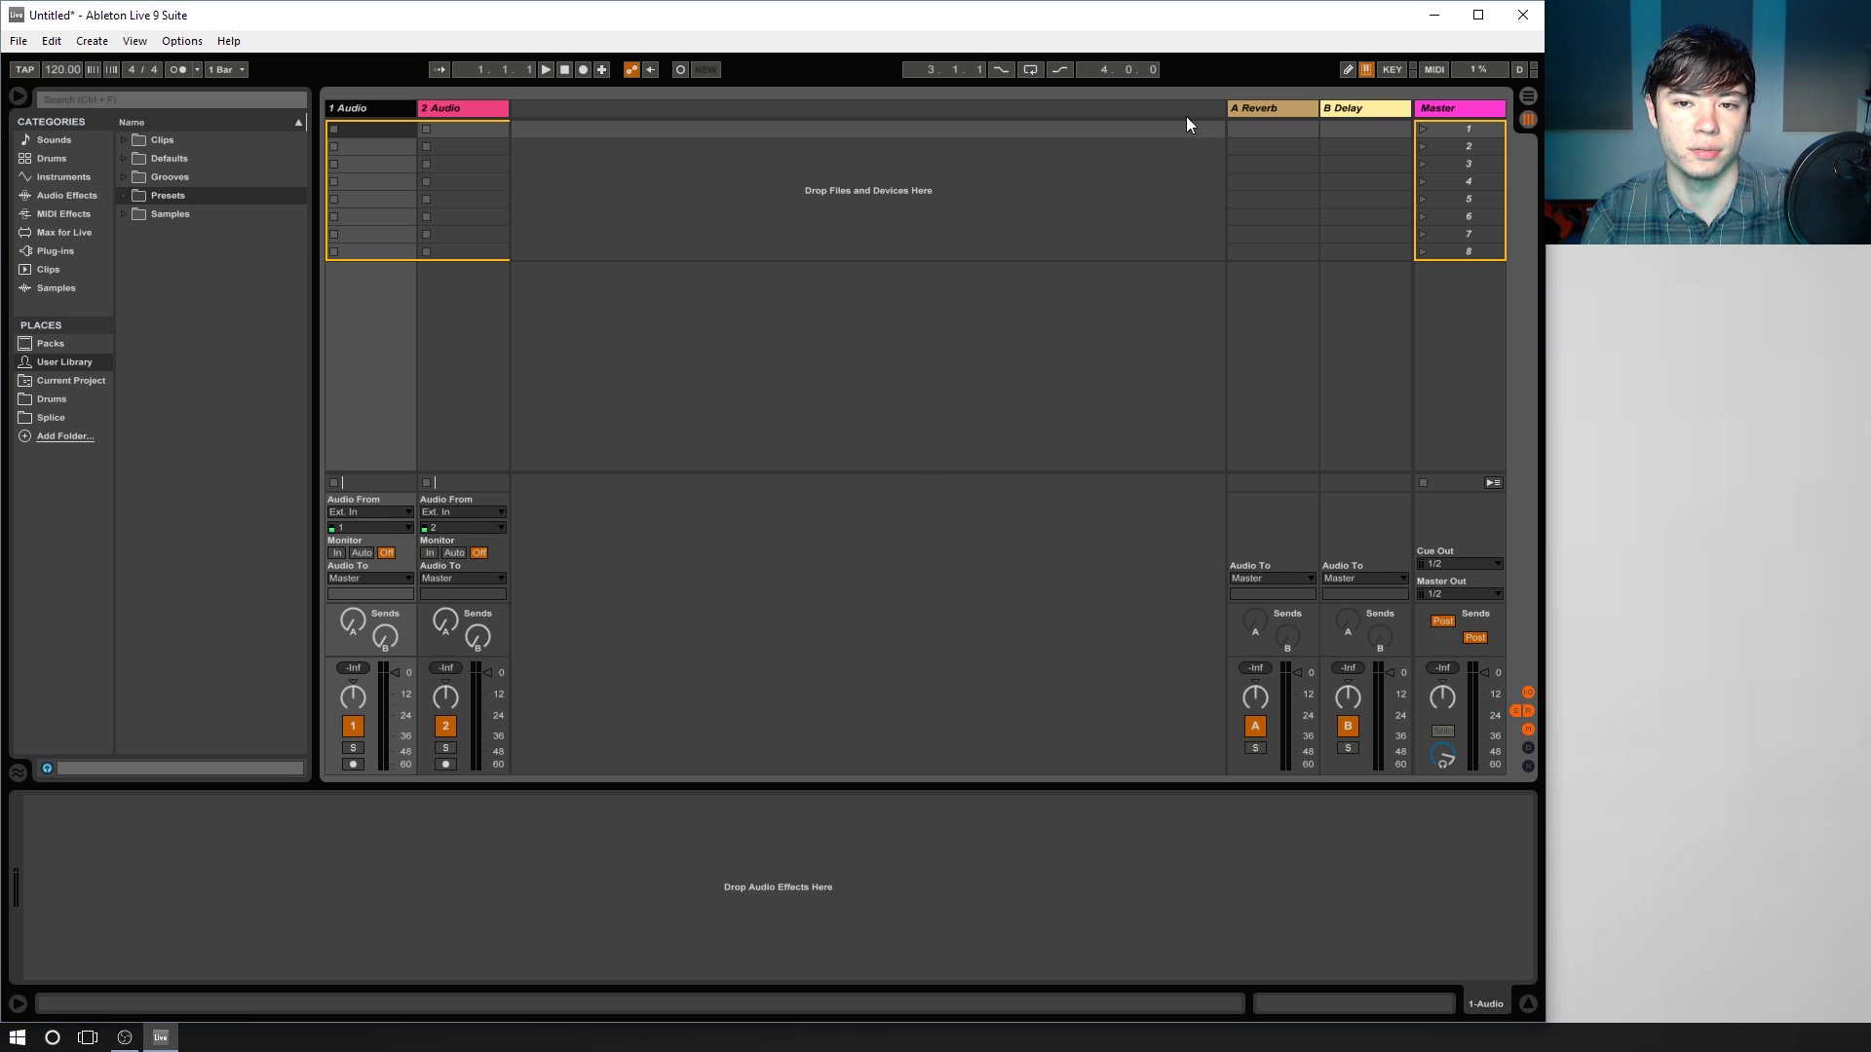
pyautogui.click(1517, 711)
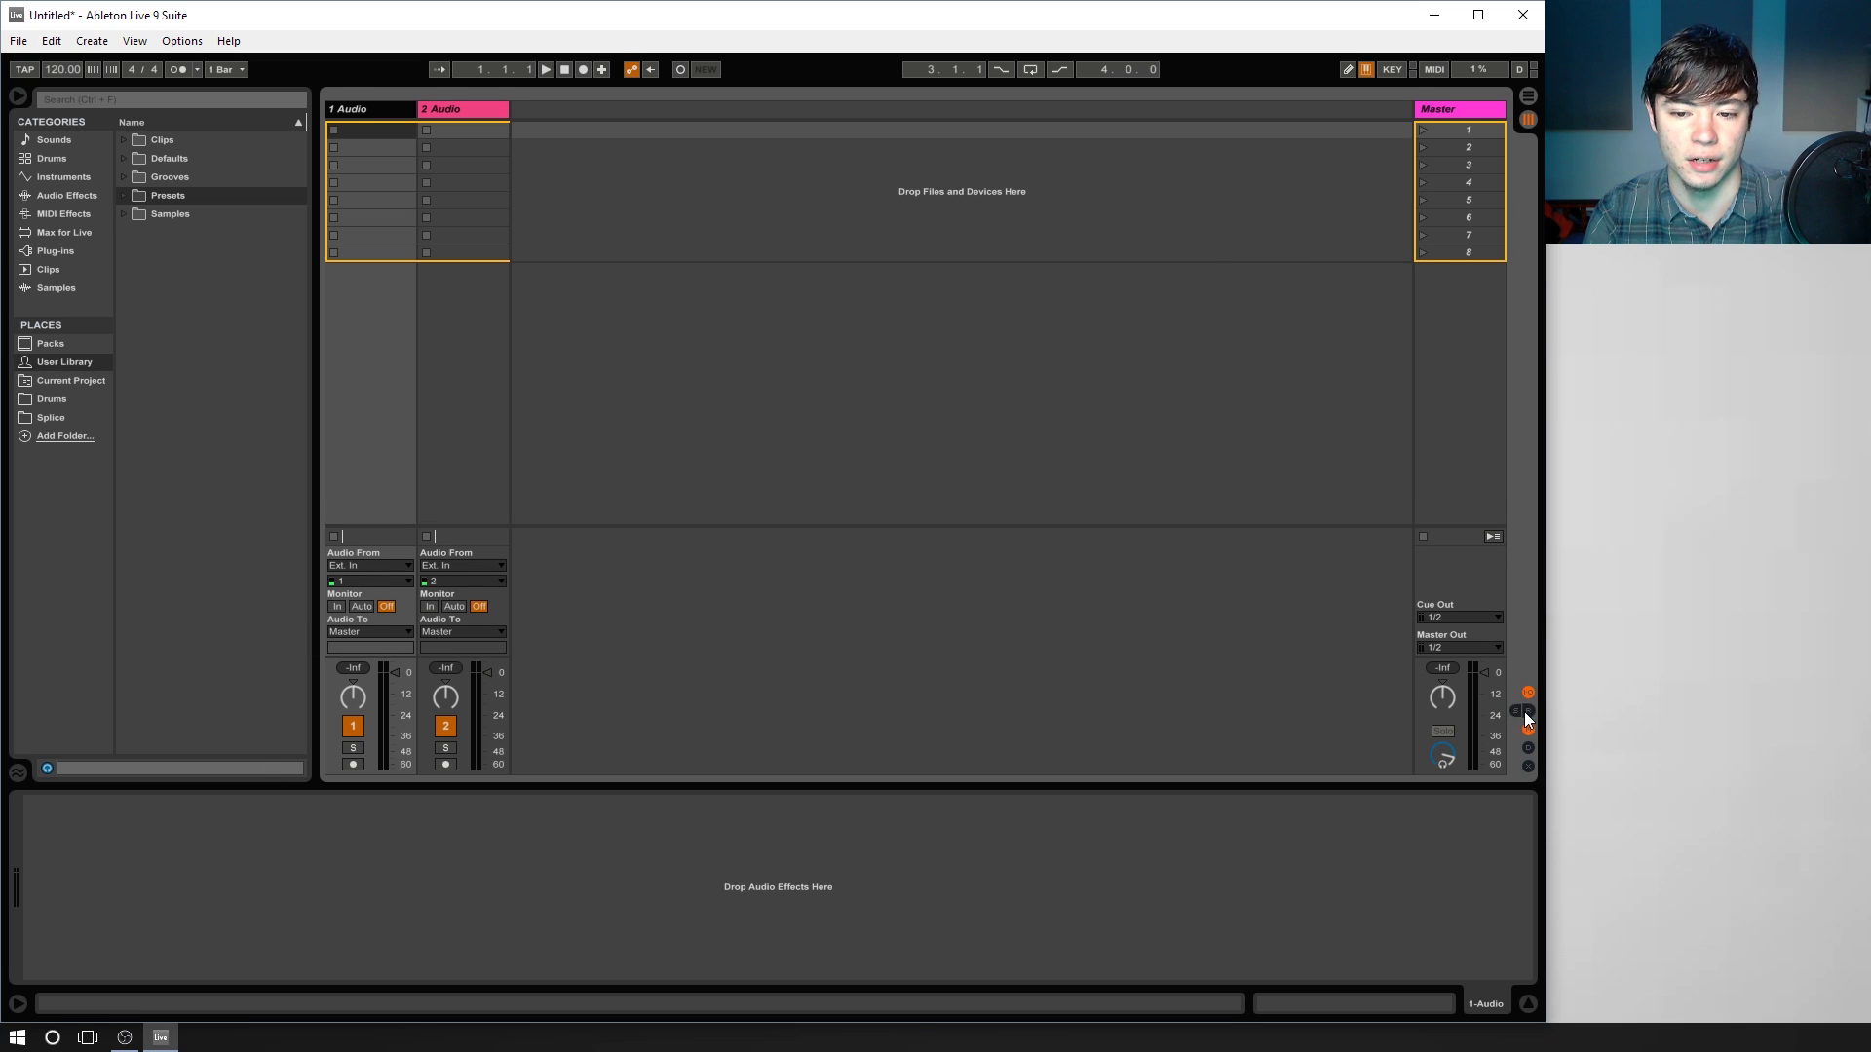
pyautogui.click(1520, 712)
pyautogui.click(1528, 710)
pyautogui.click(1522, 712)
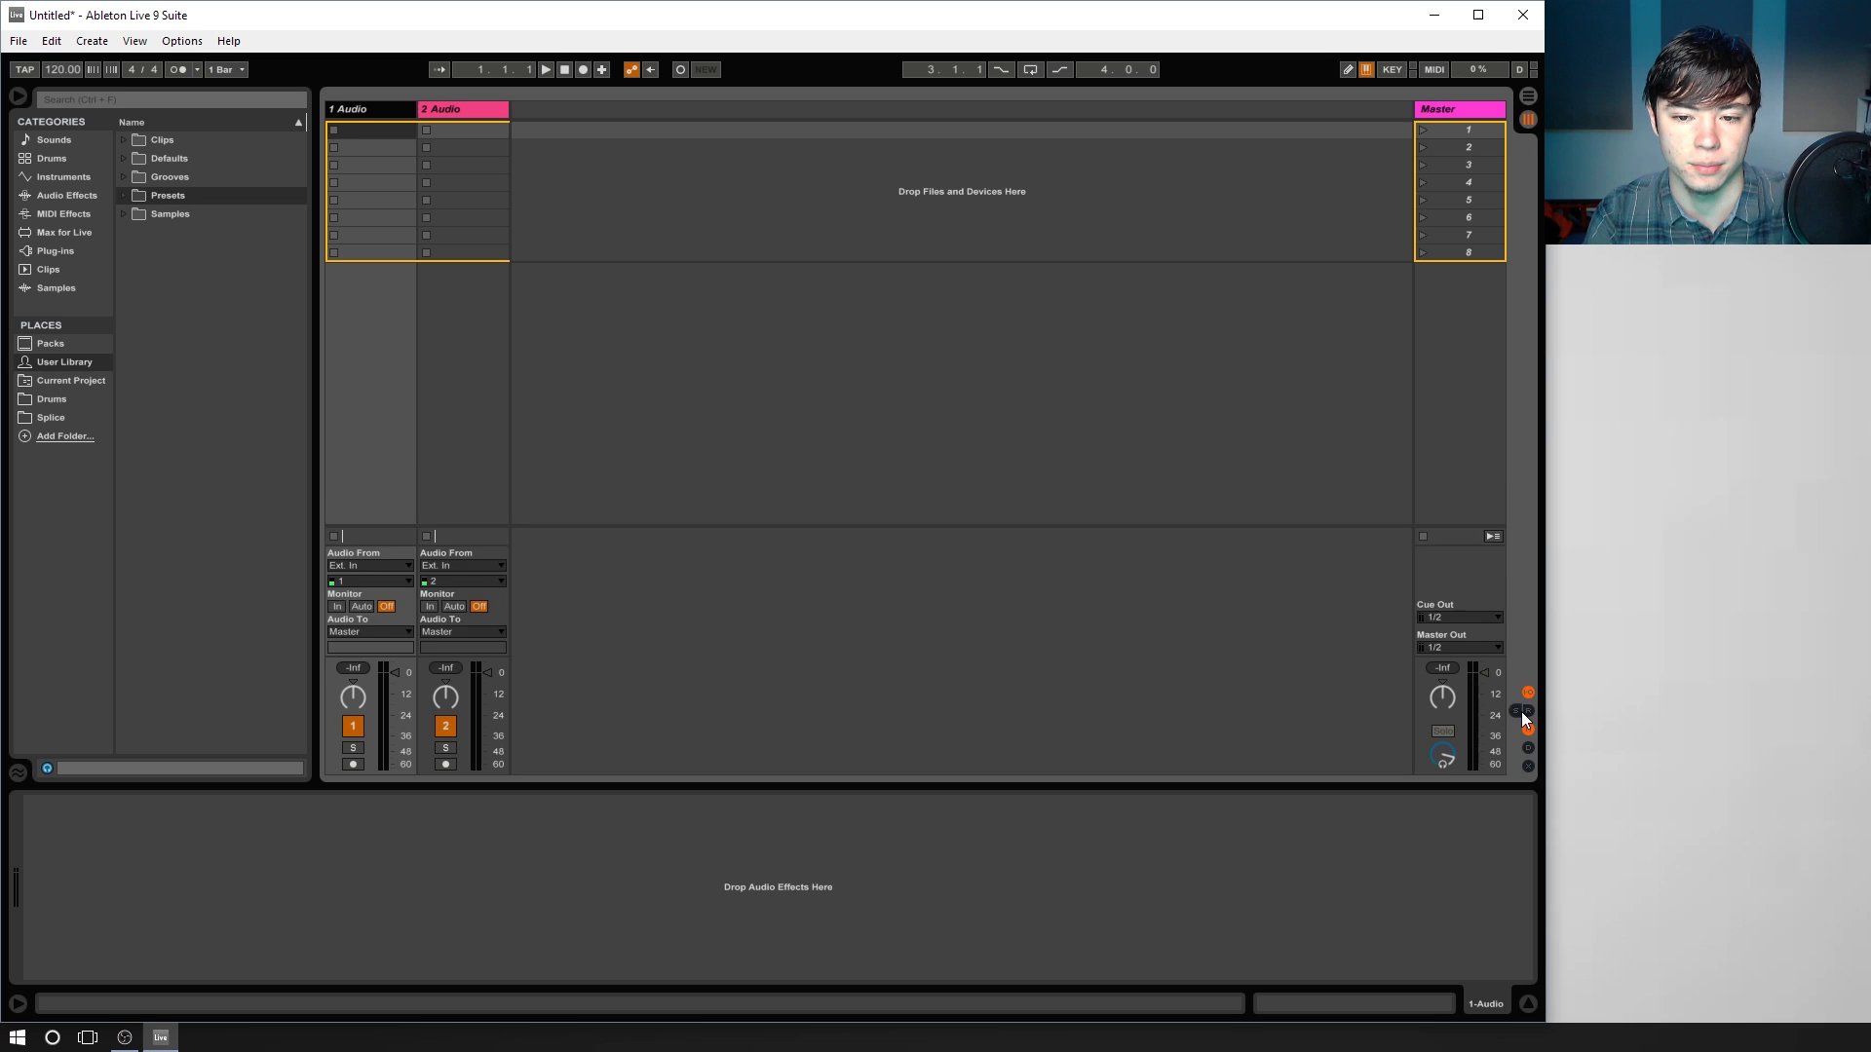
pyautogui.click(1522, 711)
pyautogui.click(1528, 709)
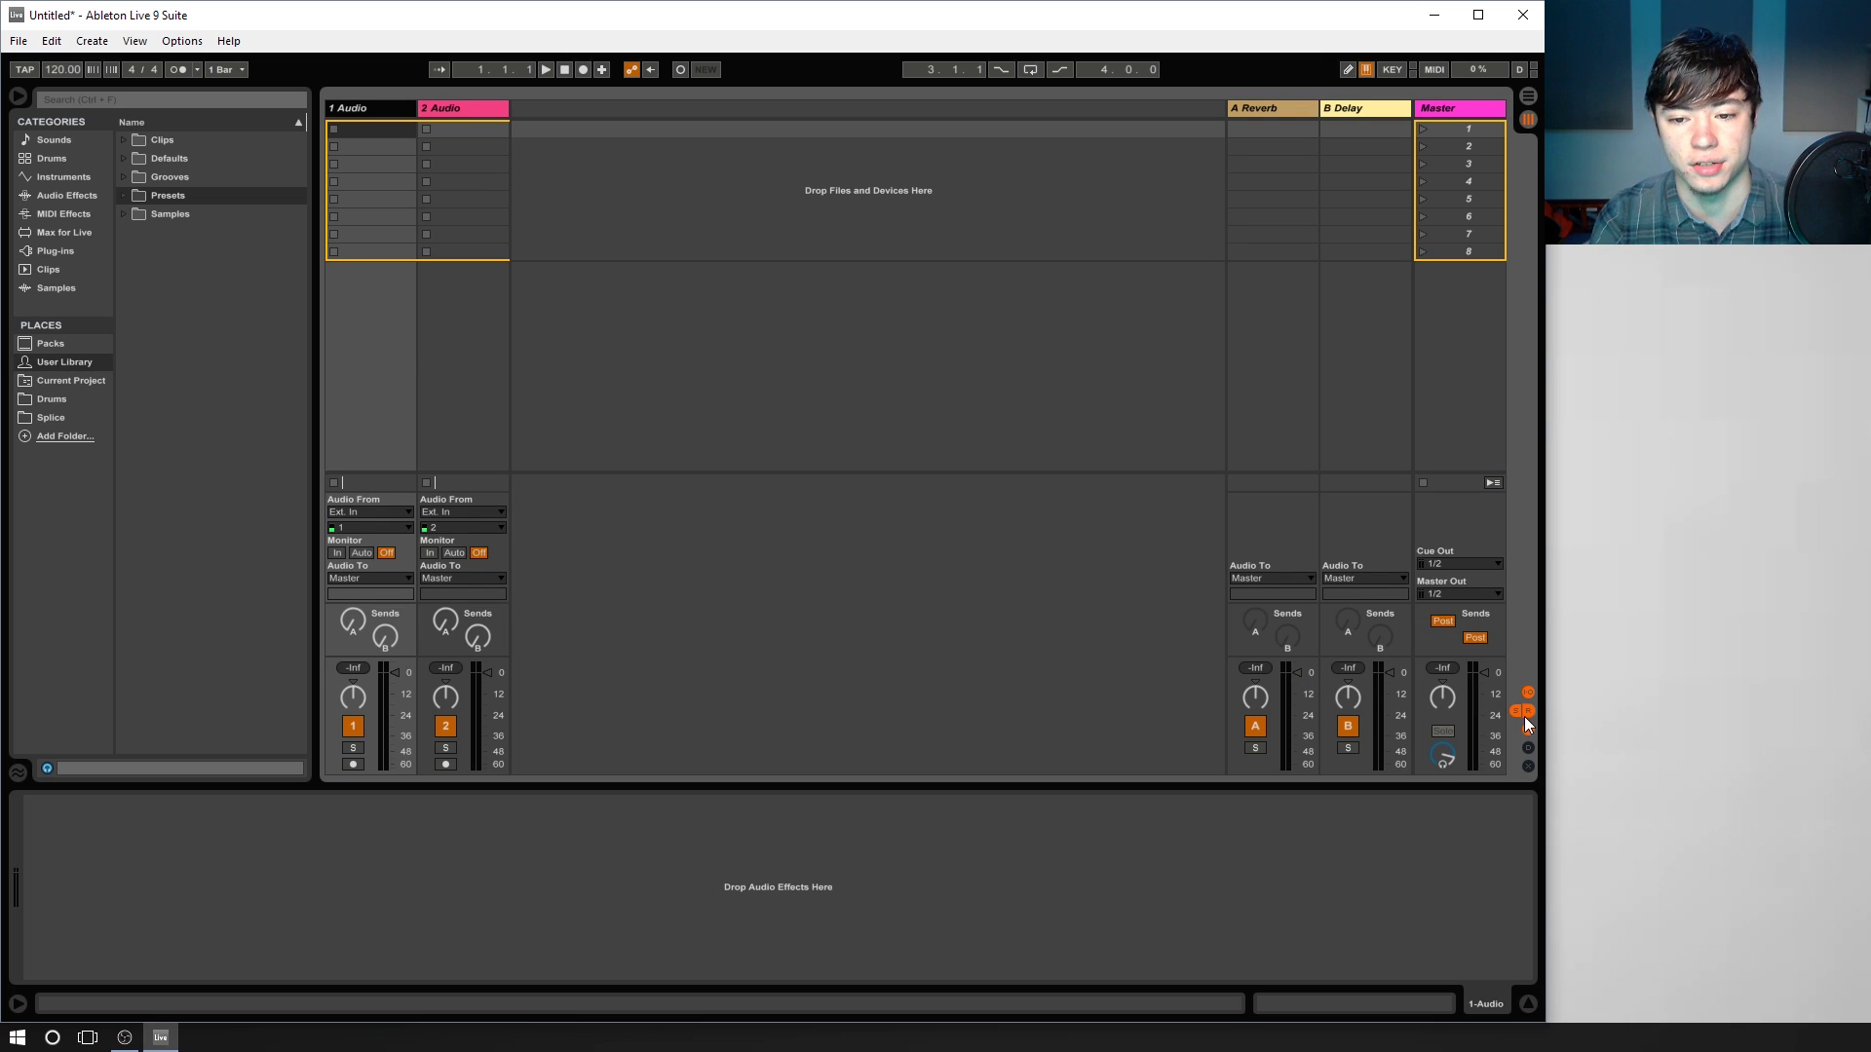
pyautogui.click(1526, 712)
pyautogui.click(1516, 711)
pyautogui.click(1528, 709)
pyautogui.click(1526, 710)
pyautogui.click(1518, 712)
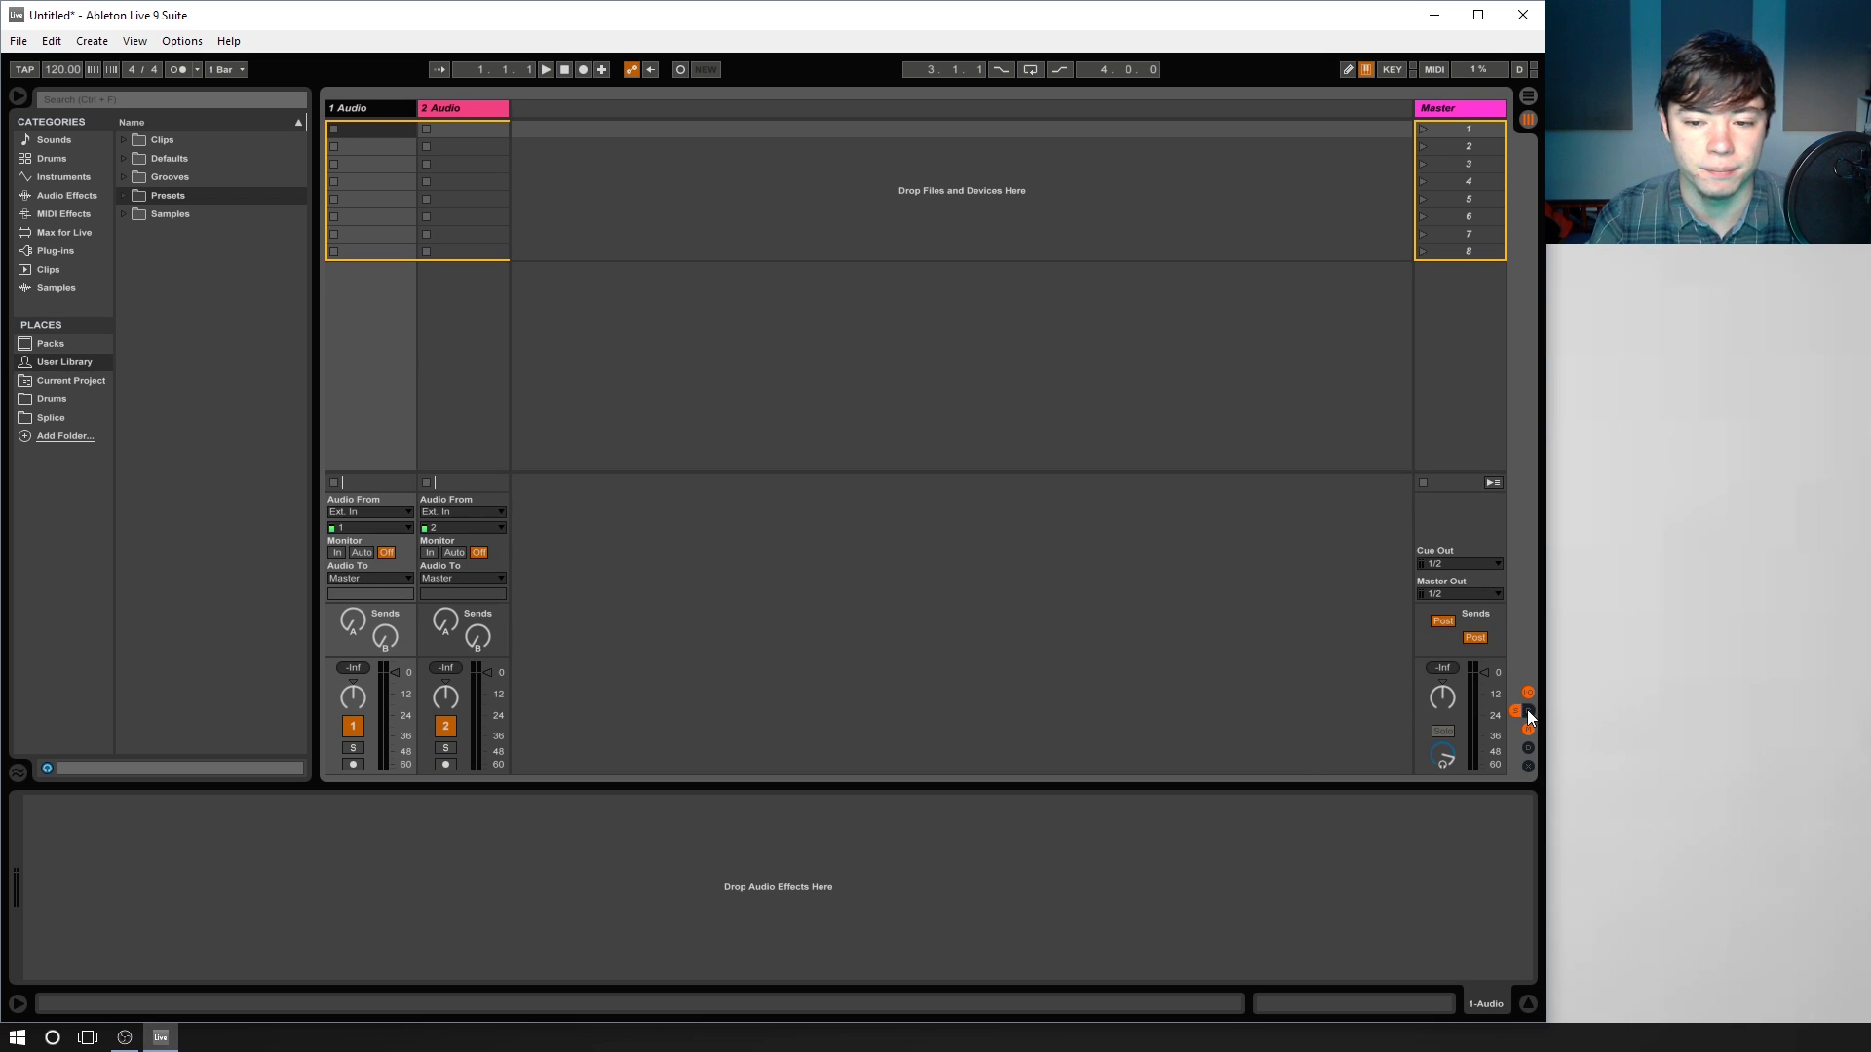
pyautogui.click(1528, 710)
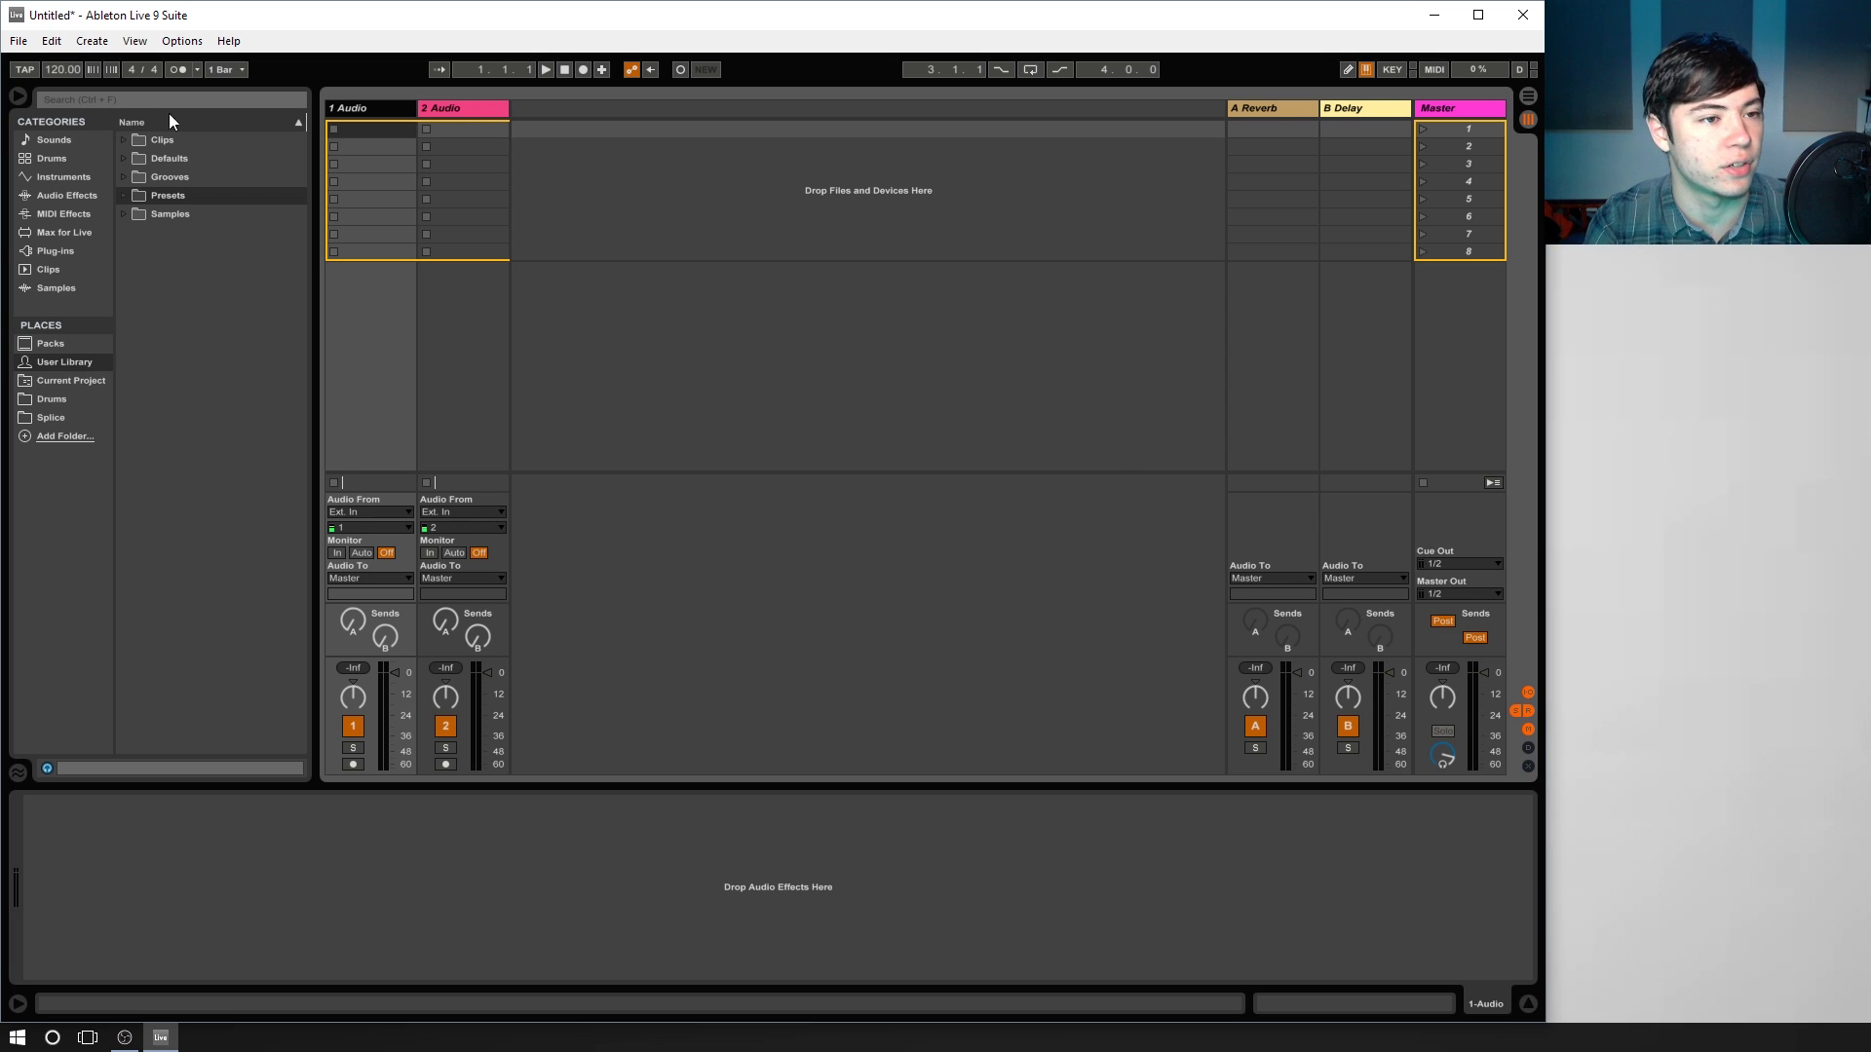
# Rename the 1 Audio track to 'synth lead'.
pyautogui.rightClick(388, 108)
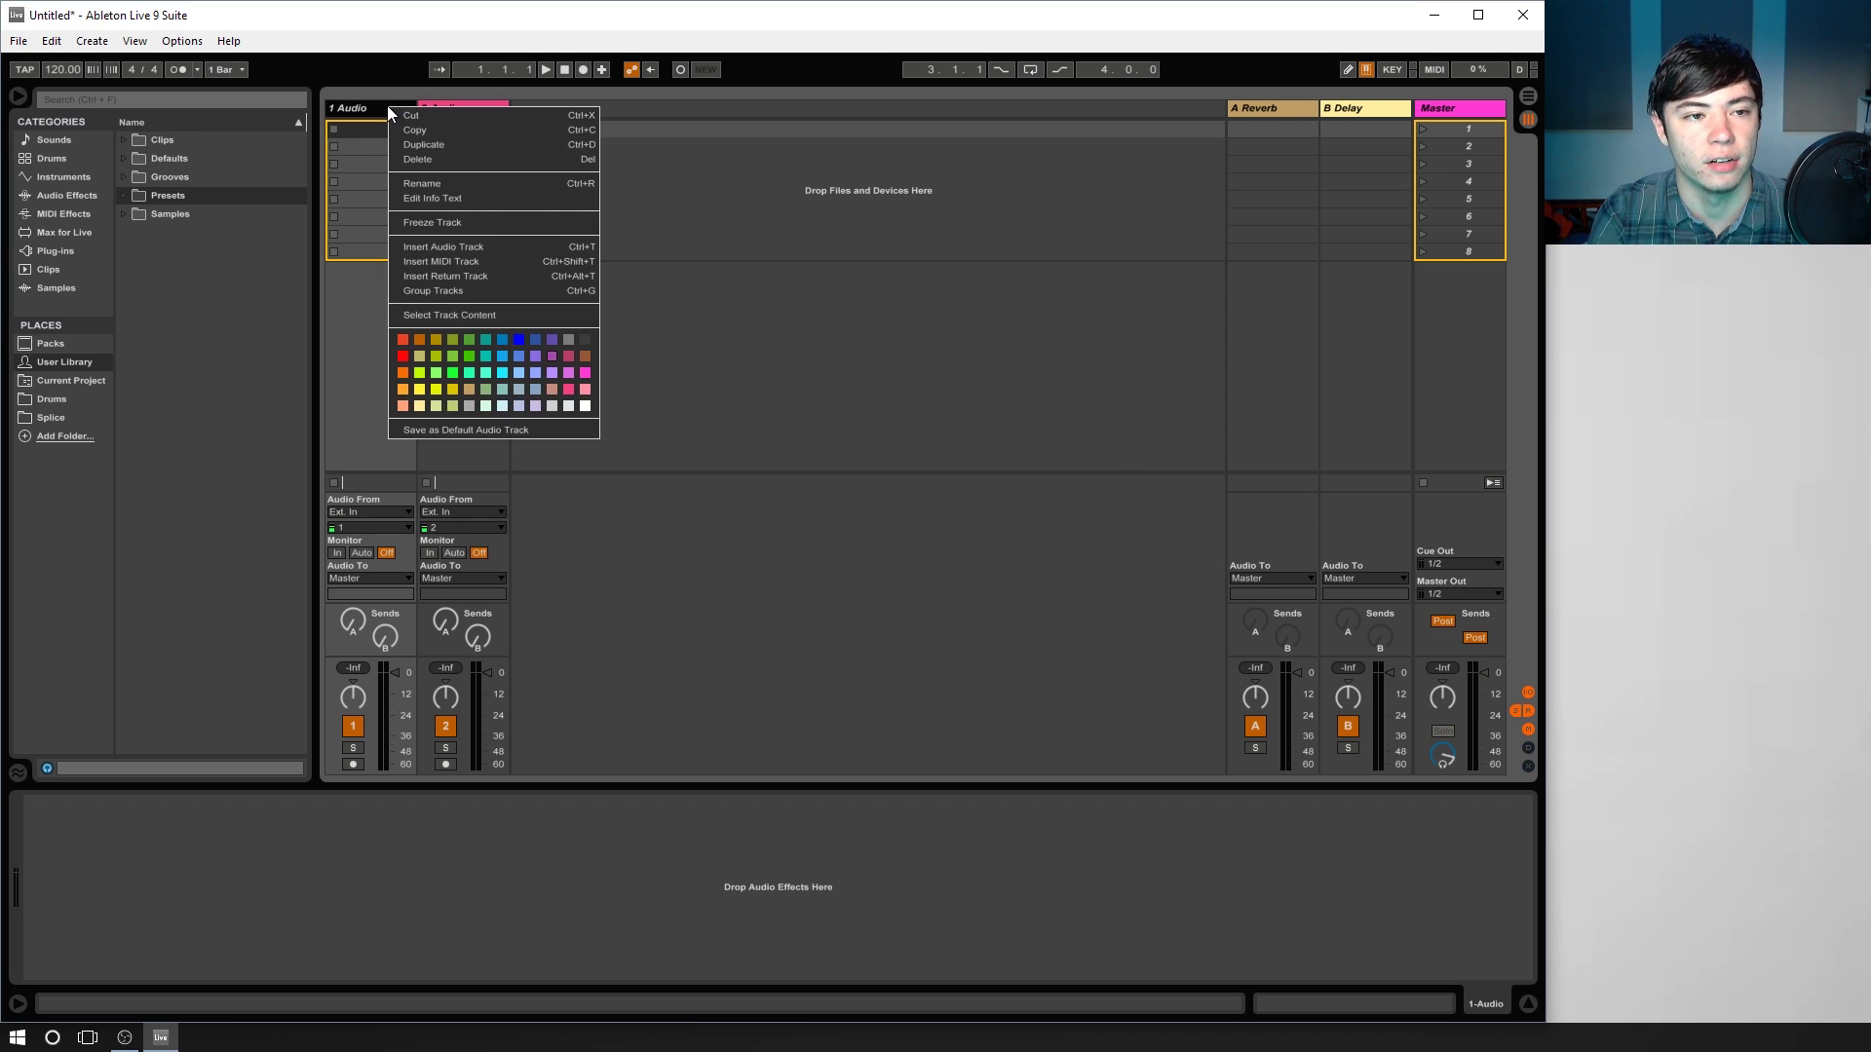
pyautogui.click(431, 182)
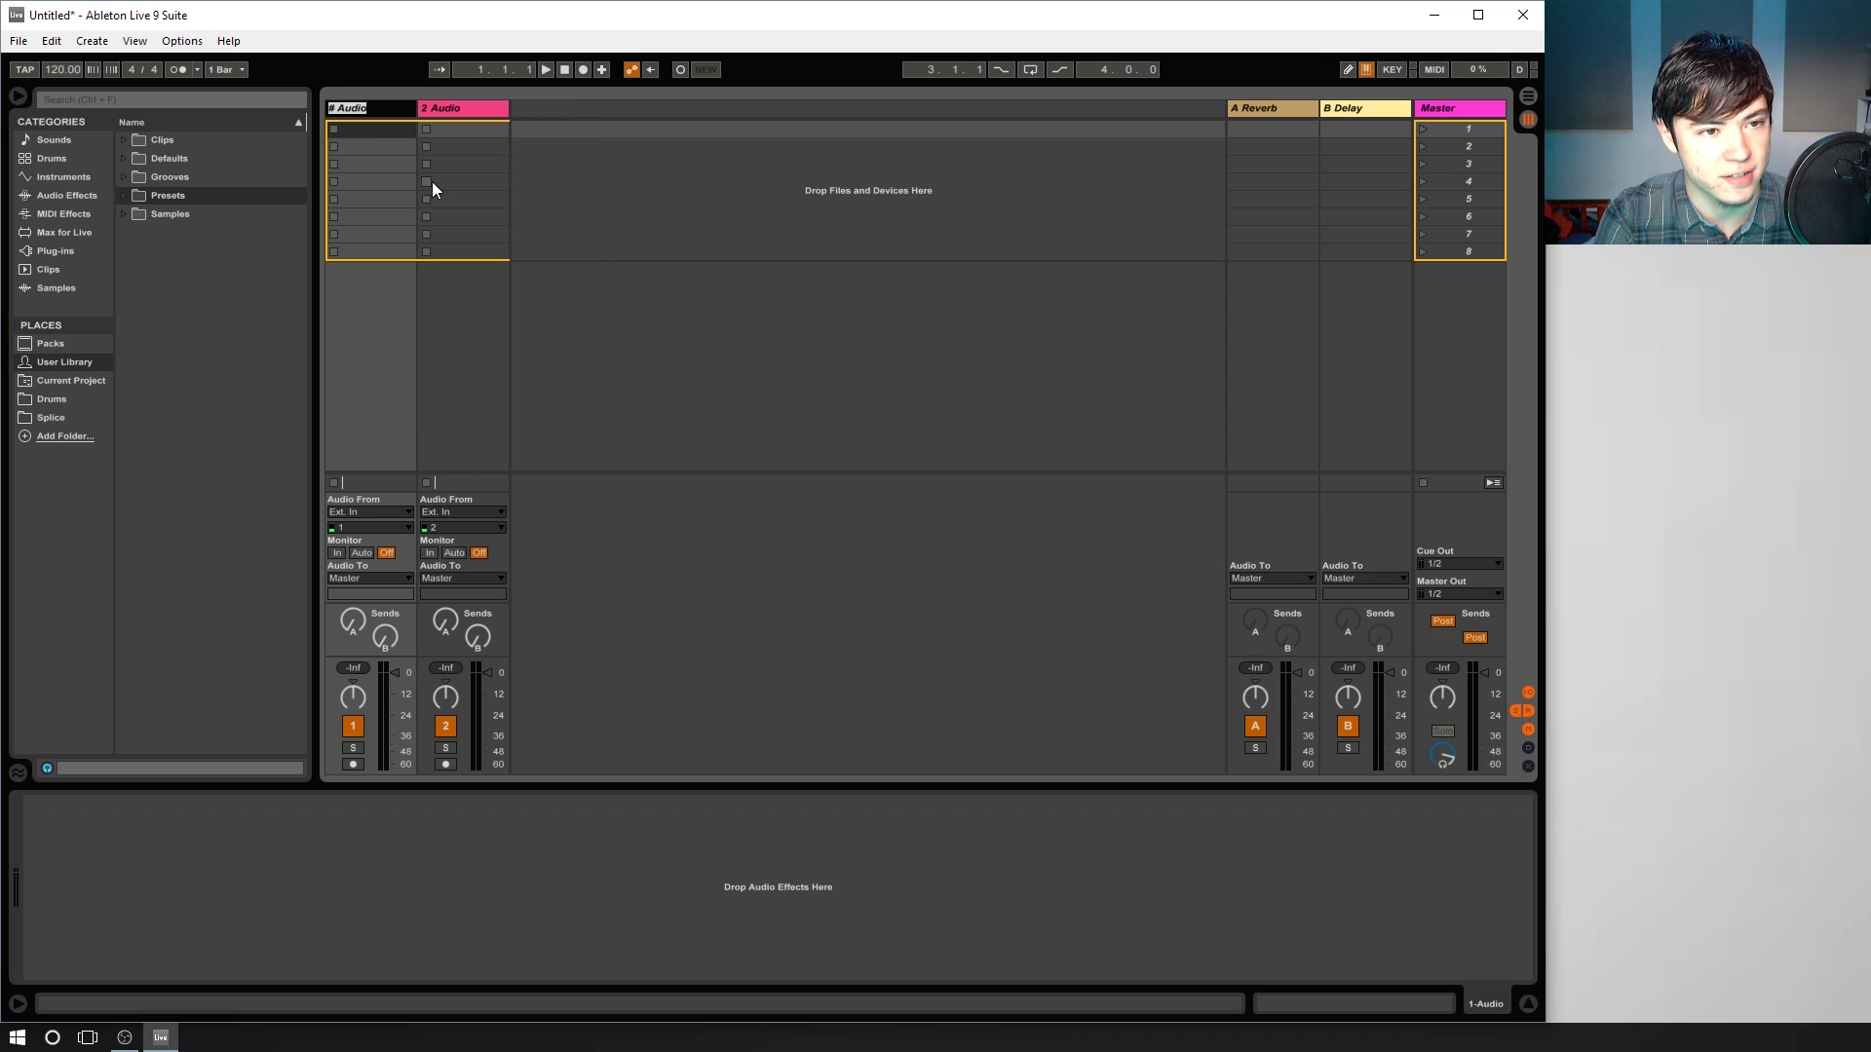
pyautogui.write('synth lead')
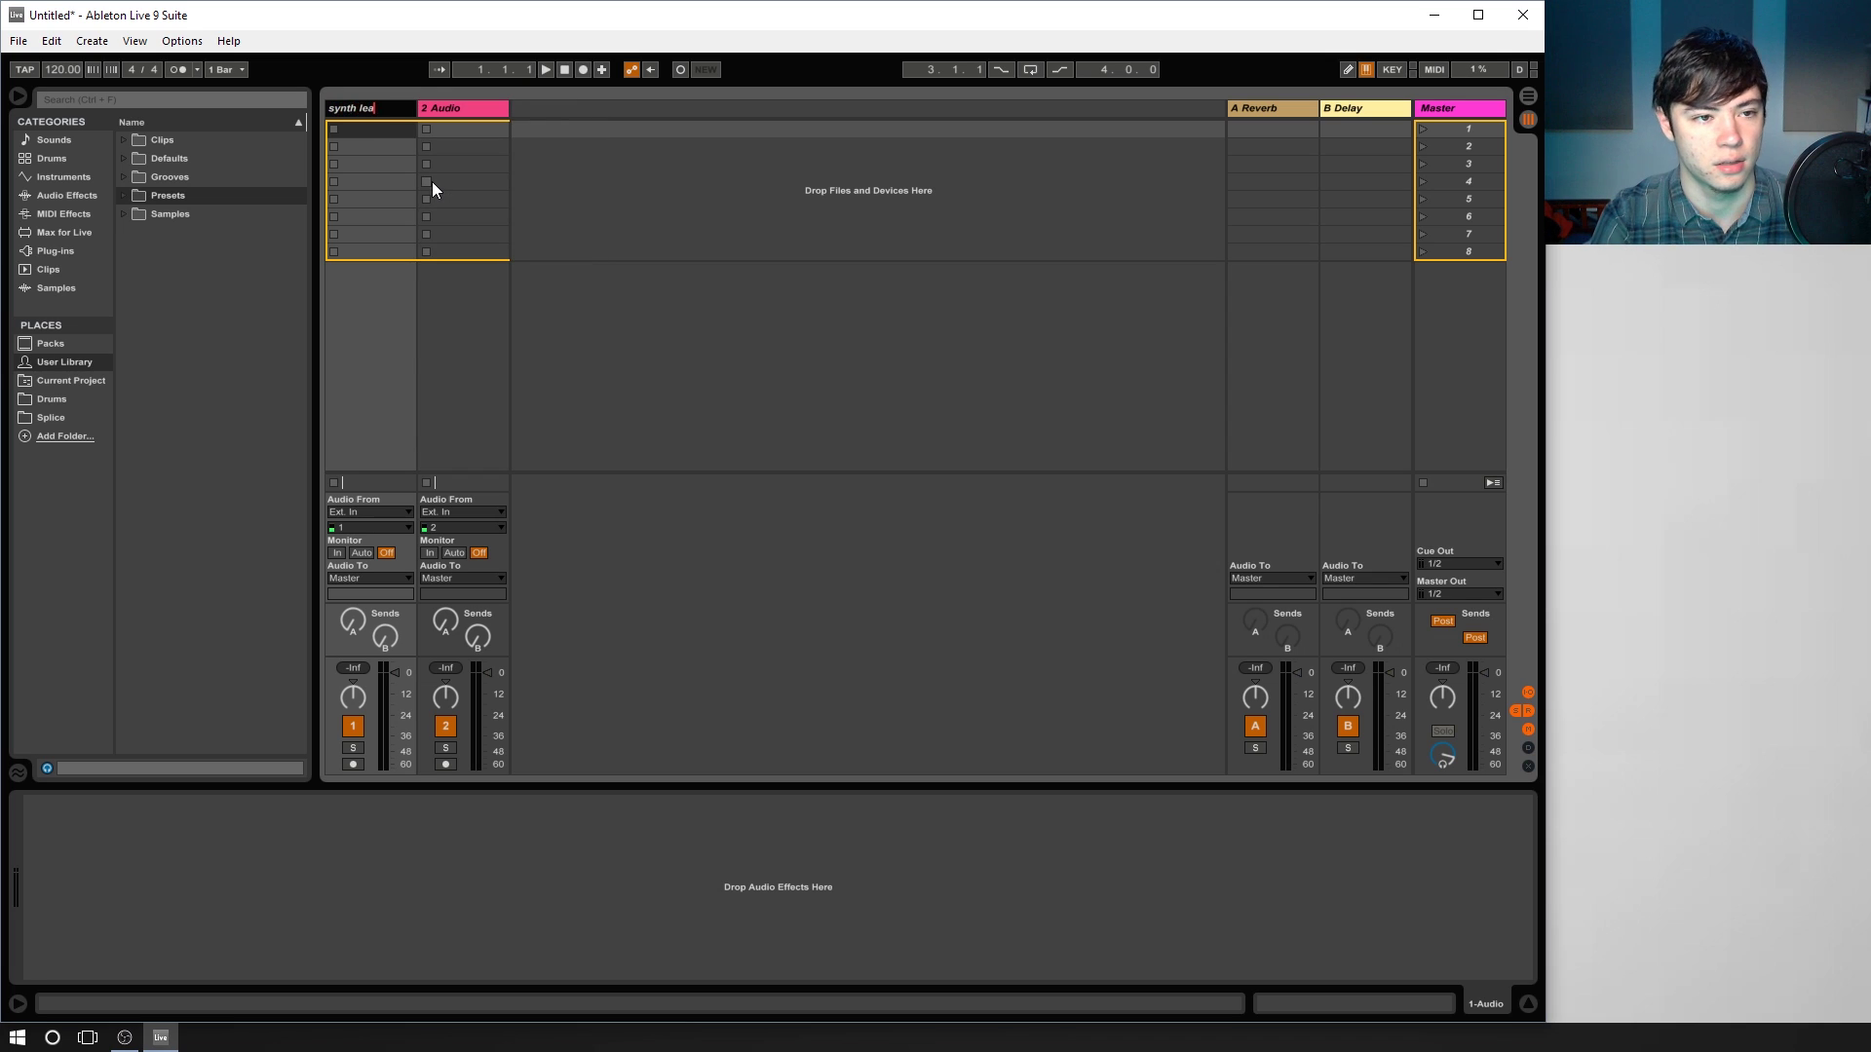
pyautogui.press('Return')
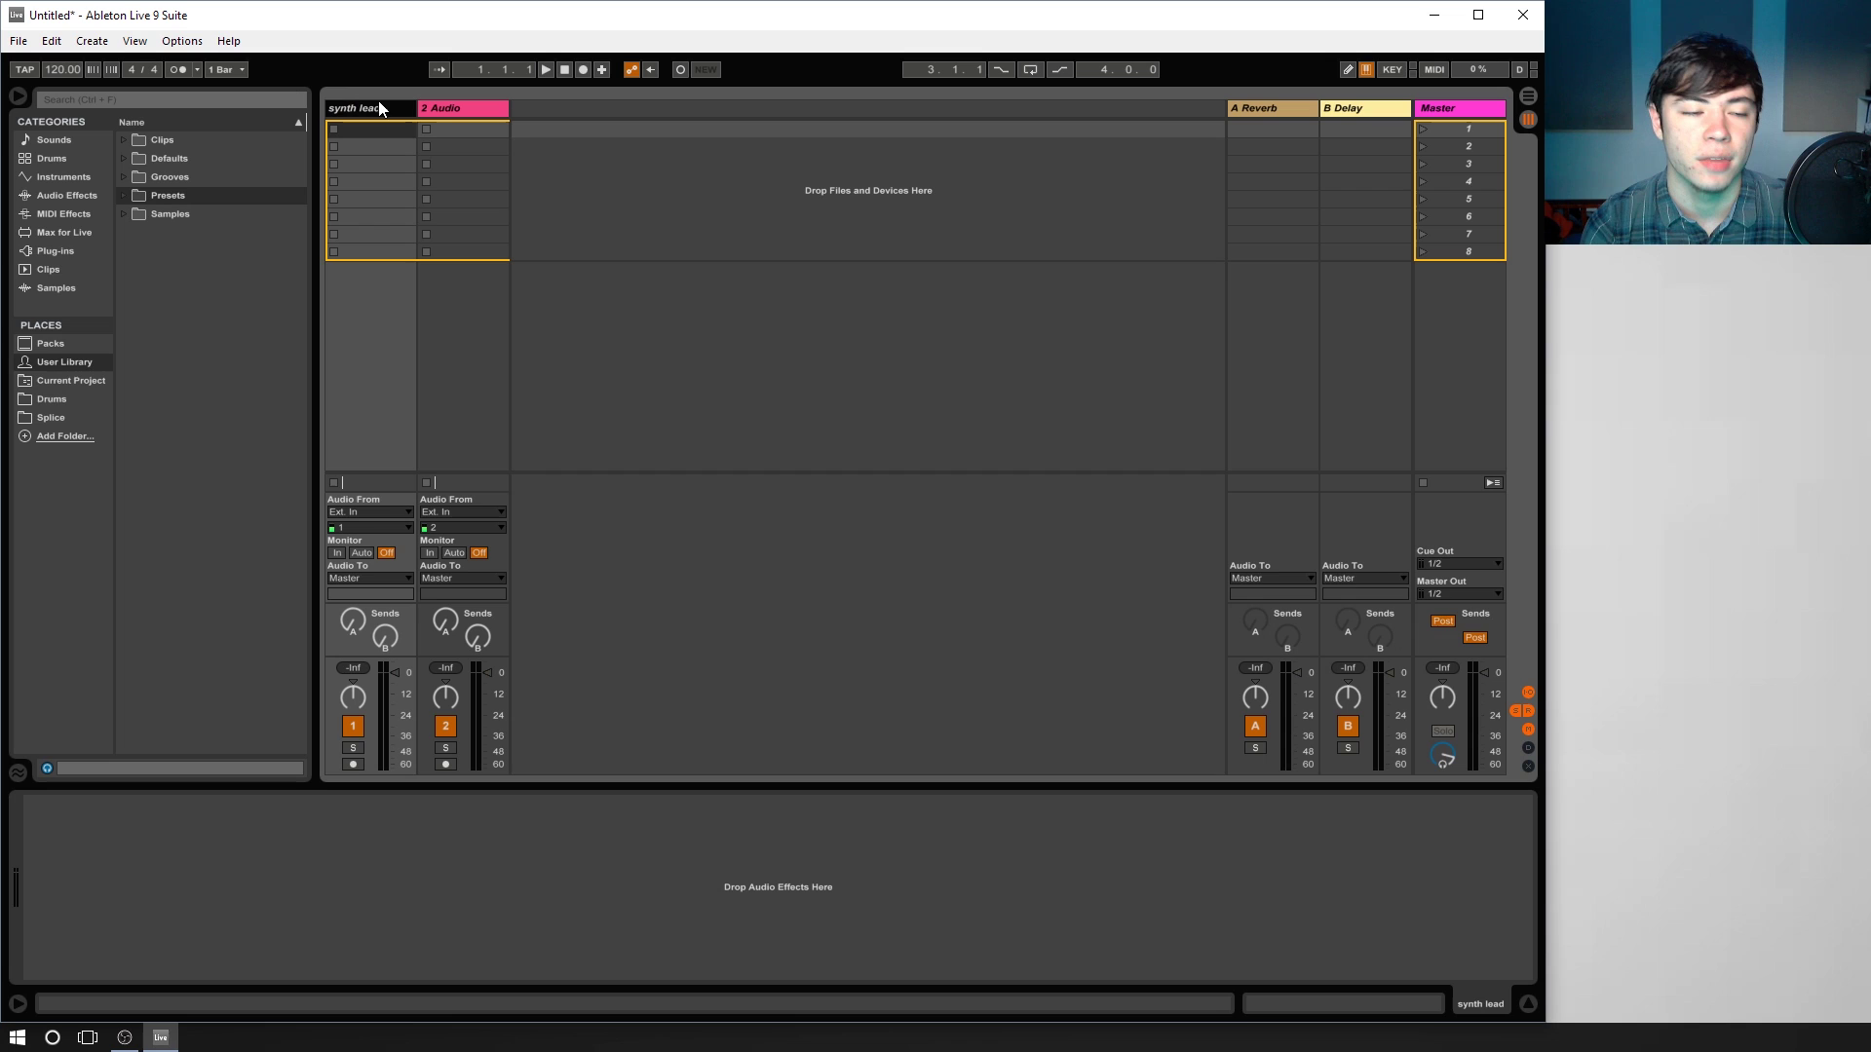
pyautogui.click(393, 133)
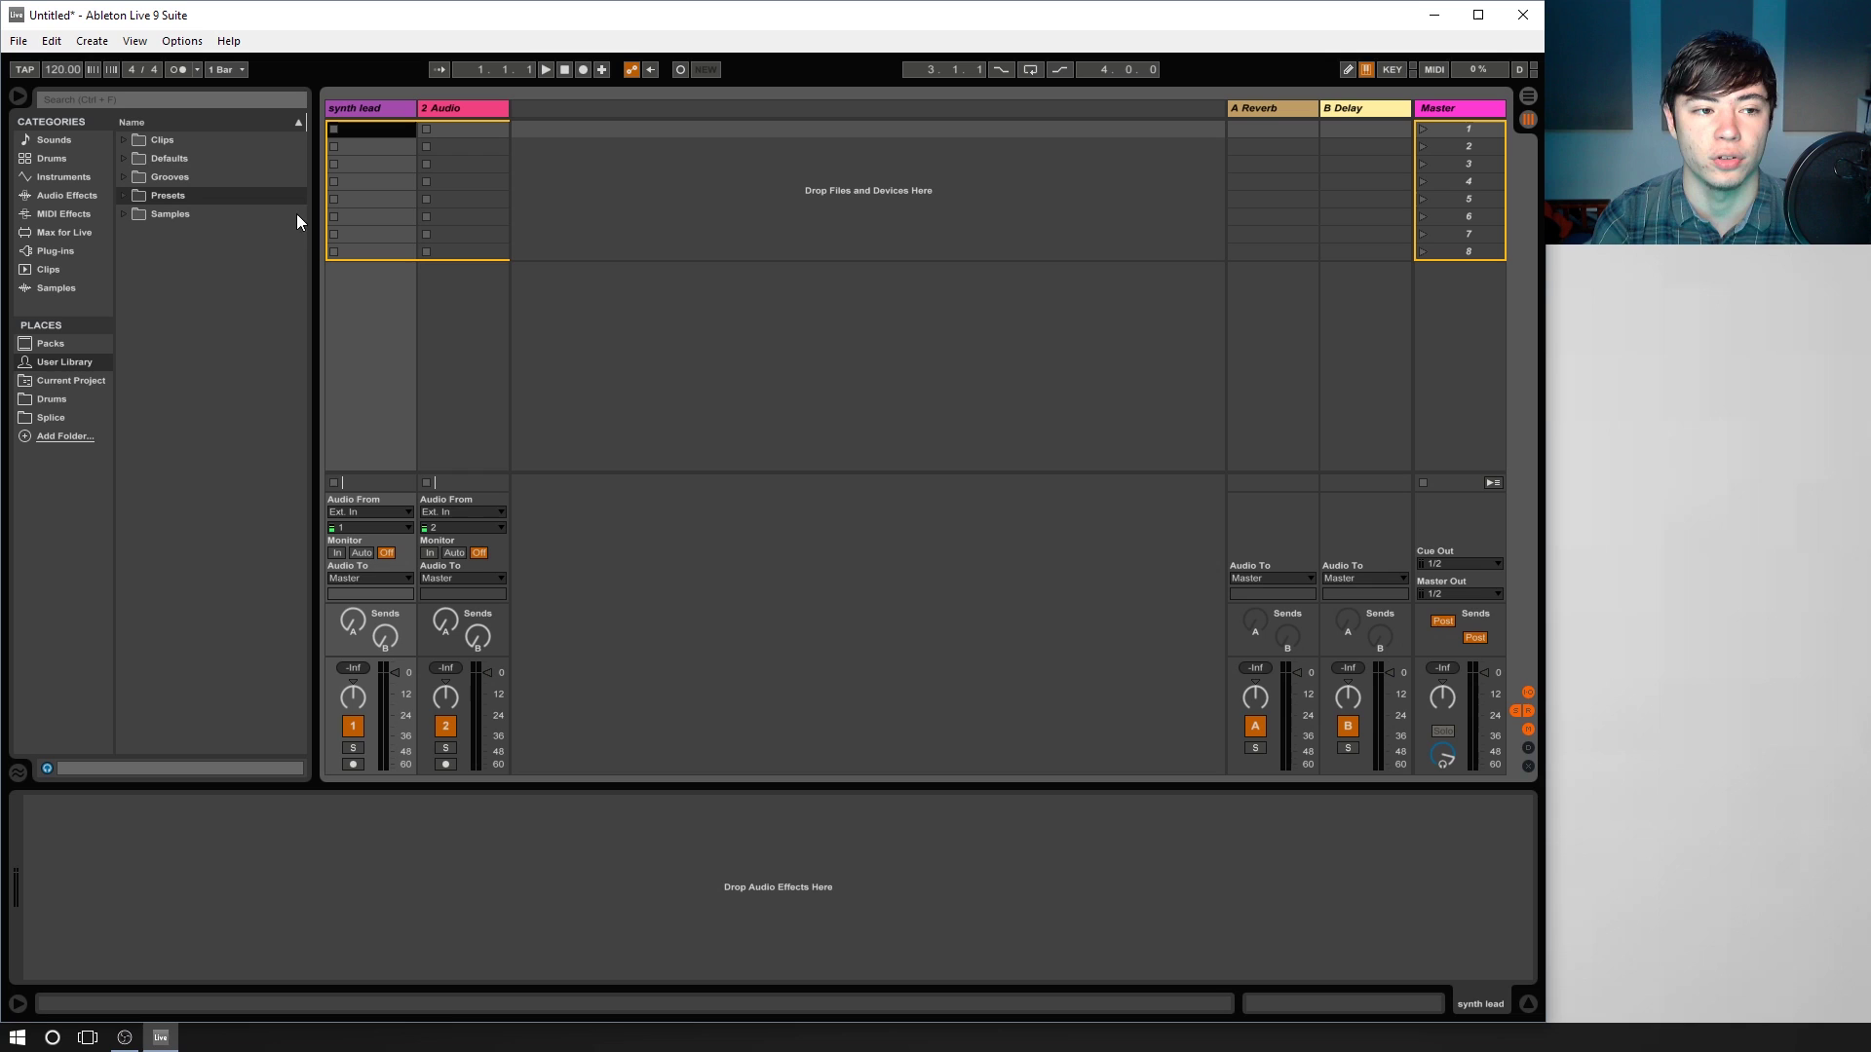
# Add Reverb from the Audio Effects browser to the synth lead track.
pyautogui.click(53, 252)
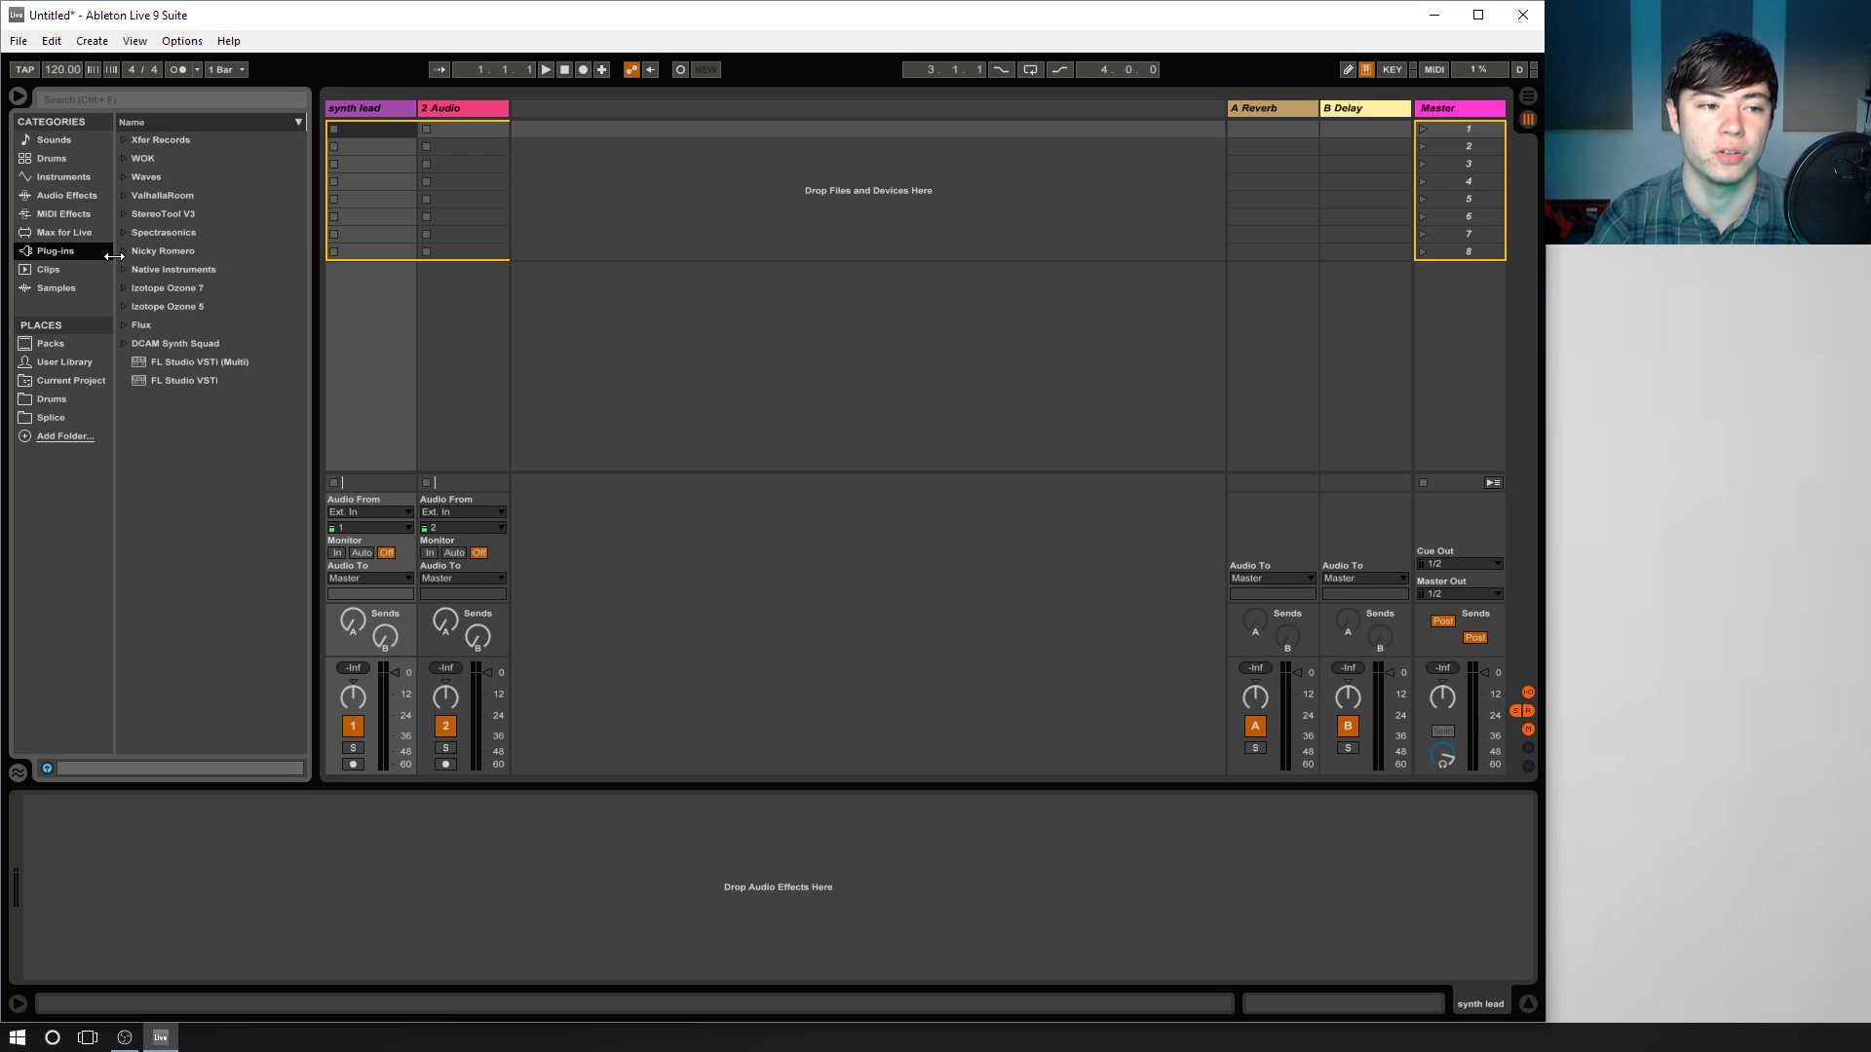
pyautogui.click(56, 196)
pyautogui.scroll(-3, 147, 526)
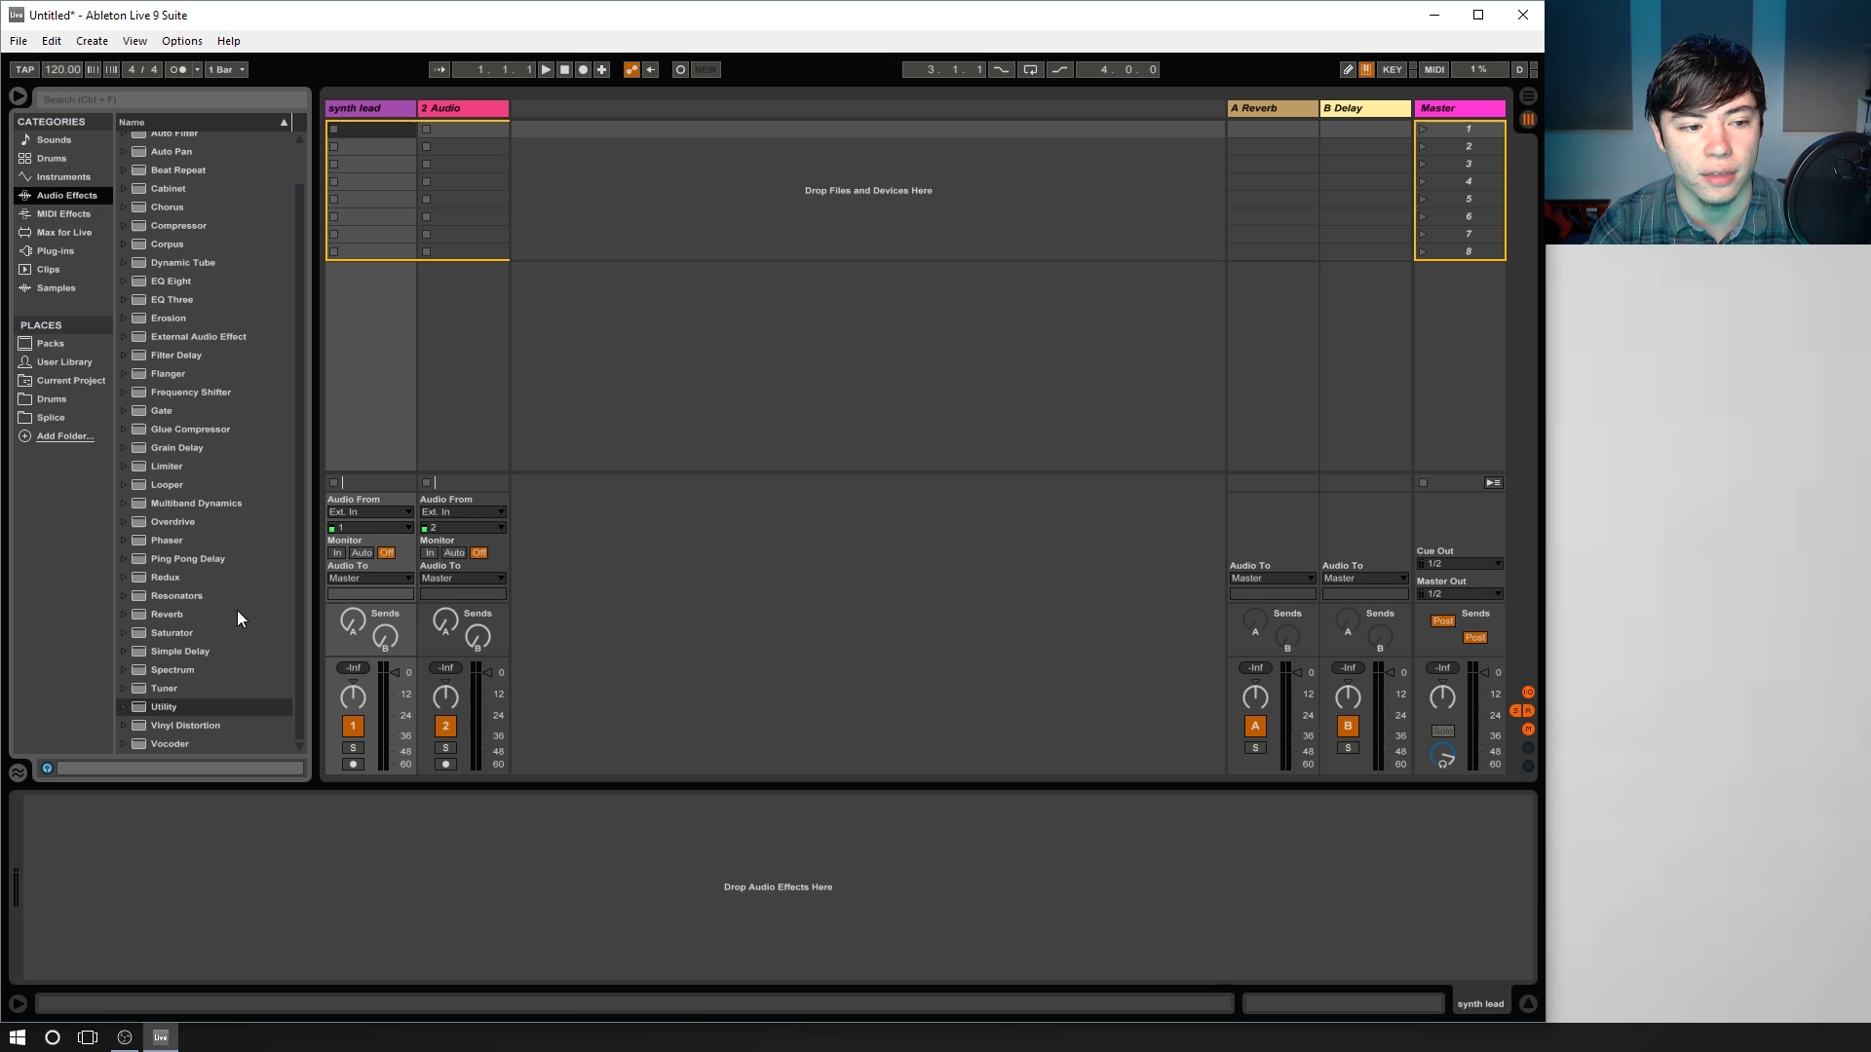
pyautogui.moveTo(237, 610); pyautogui.dragTo(368, 181)
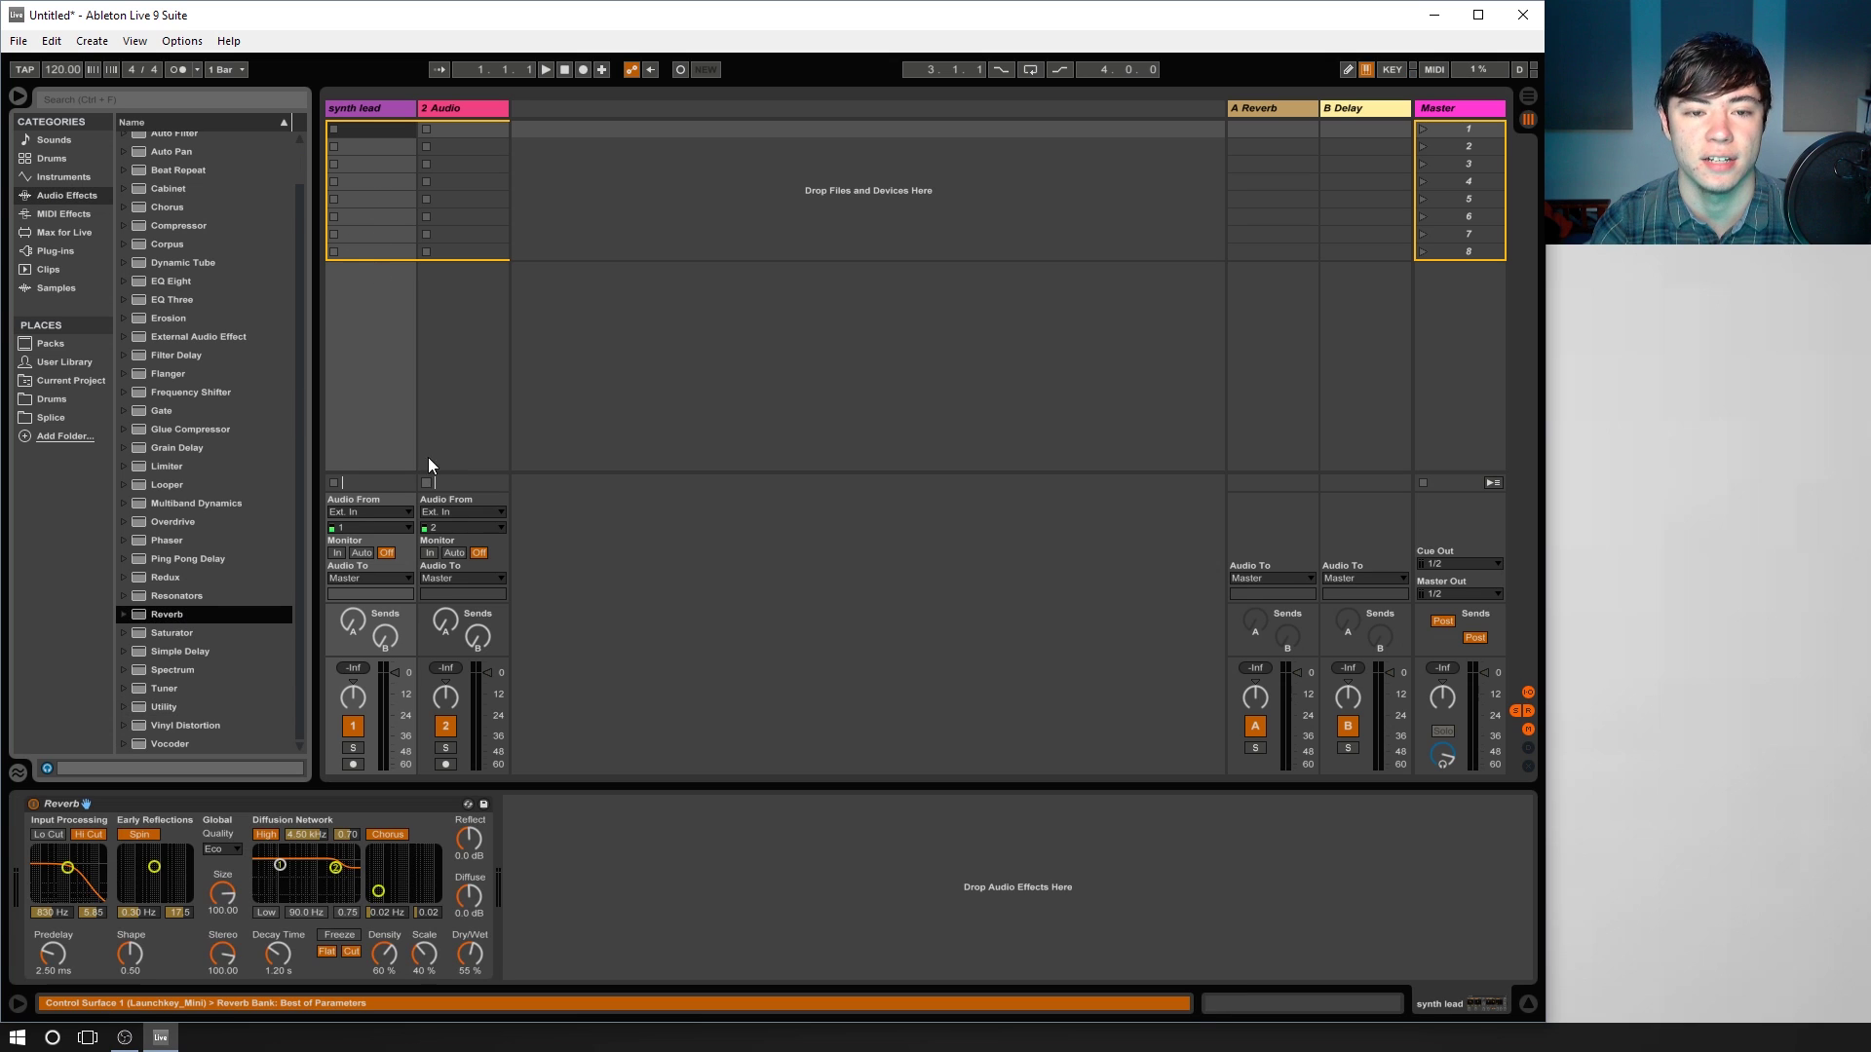
# Turn the Reverb's Dry/Wet down to 43%.
pyautogui.click(283, 799)
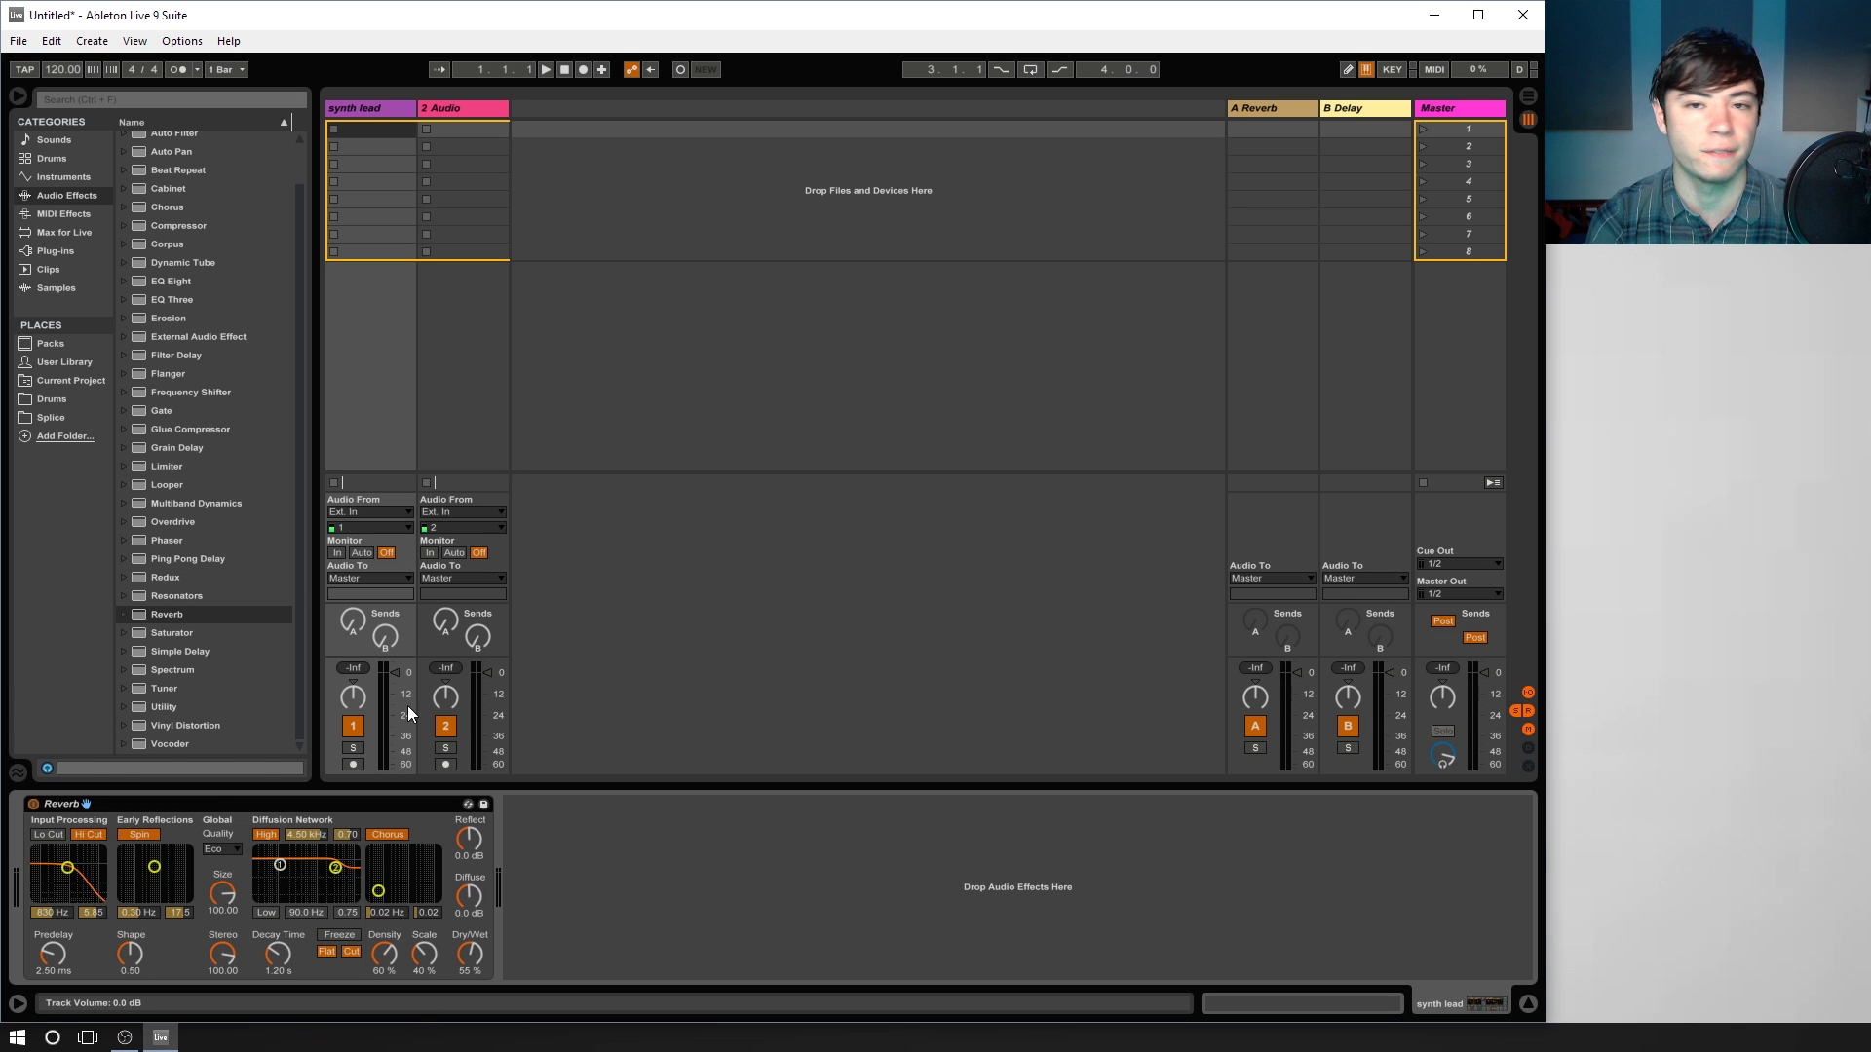
pyautogui.moveTo(471, 954); pyautogui.dragTo(474, 968)
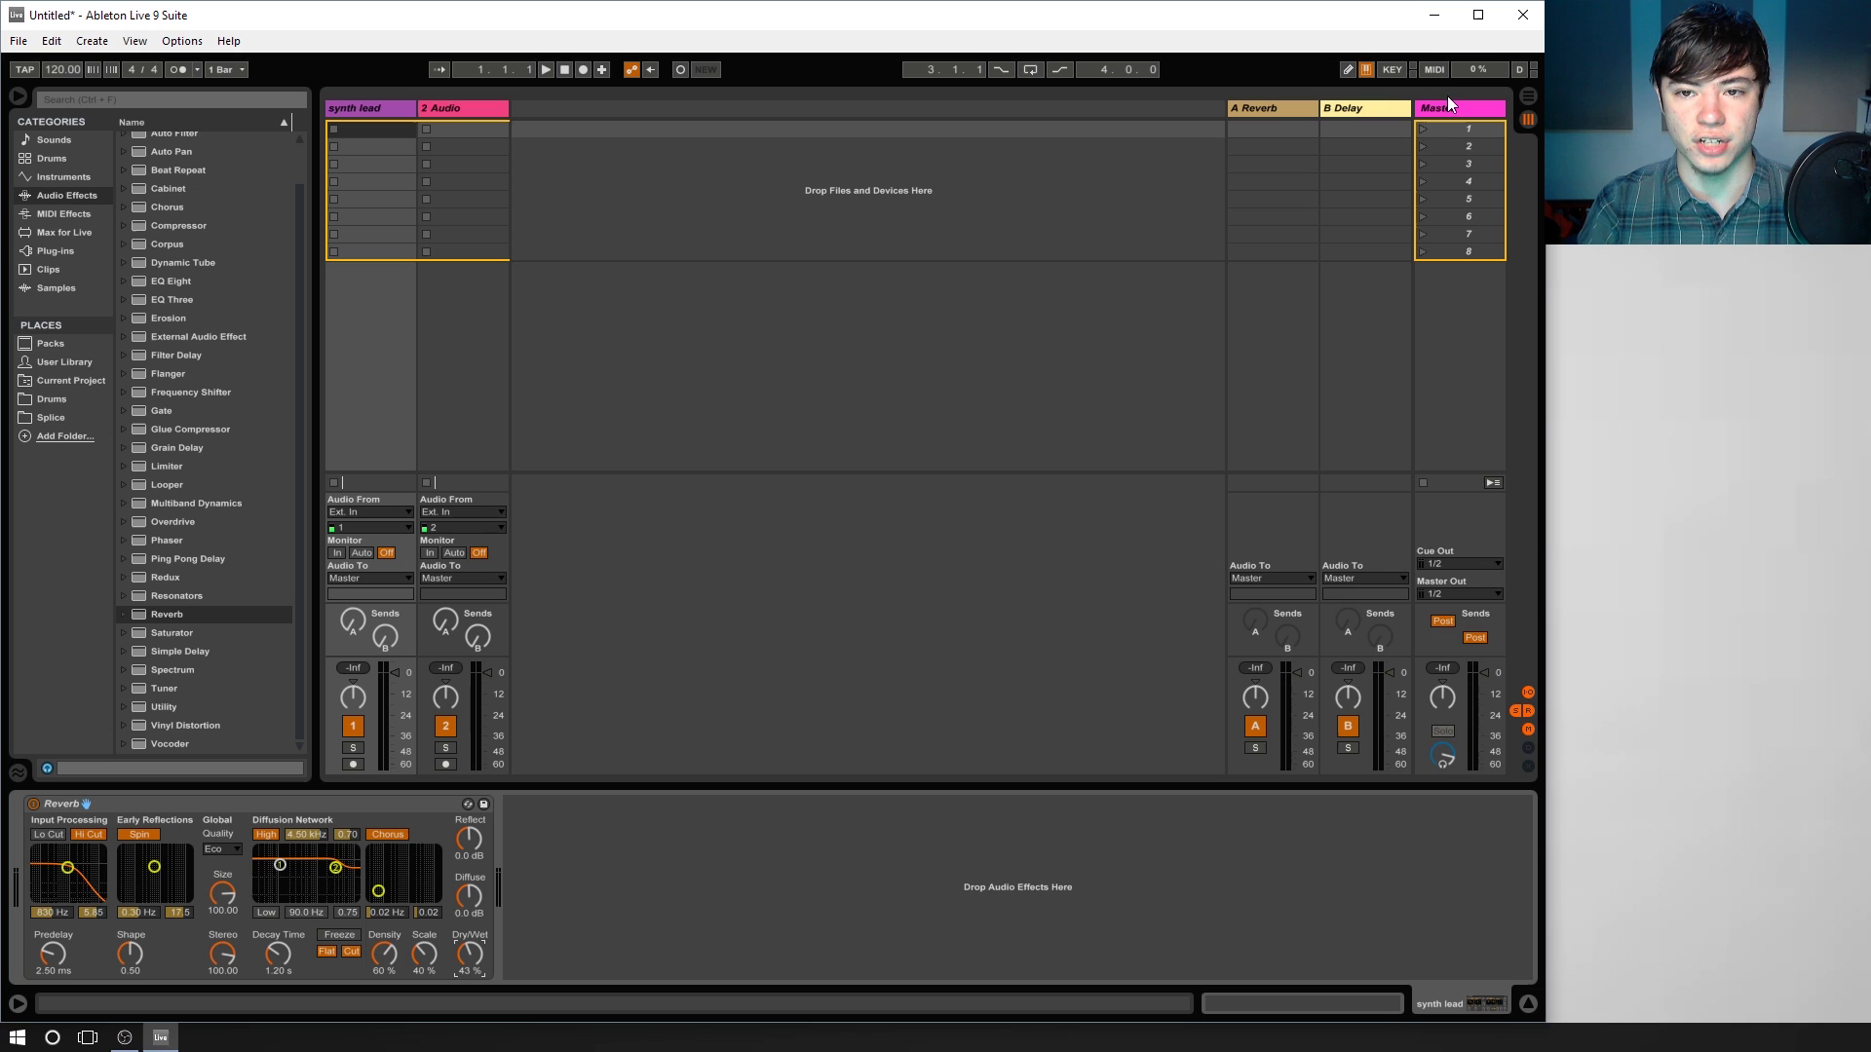
pyautogui.click(343, 109)
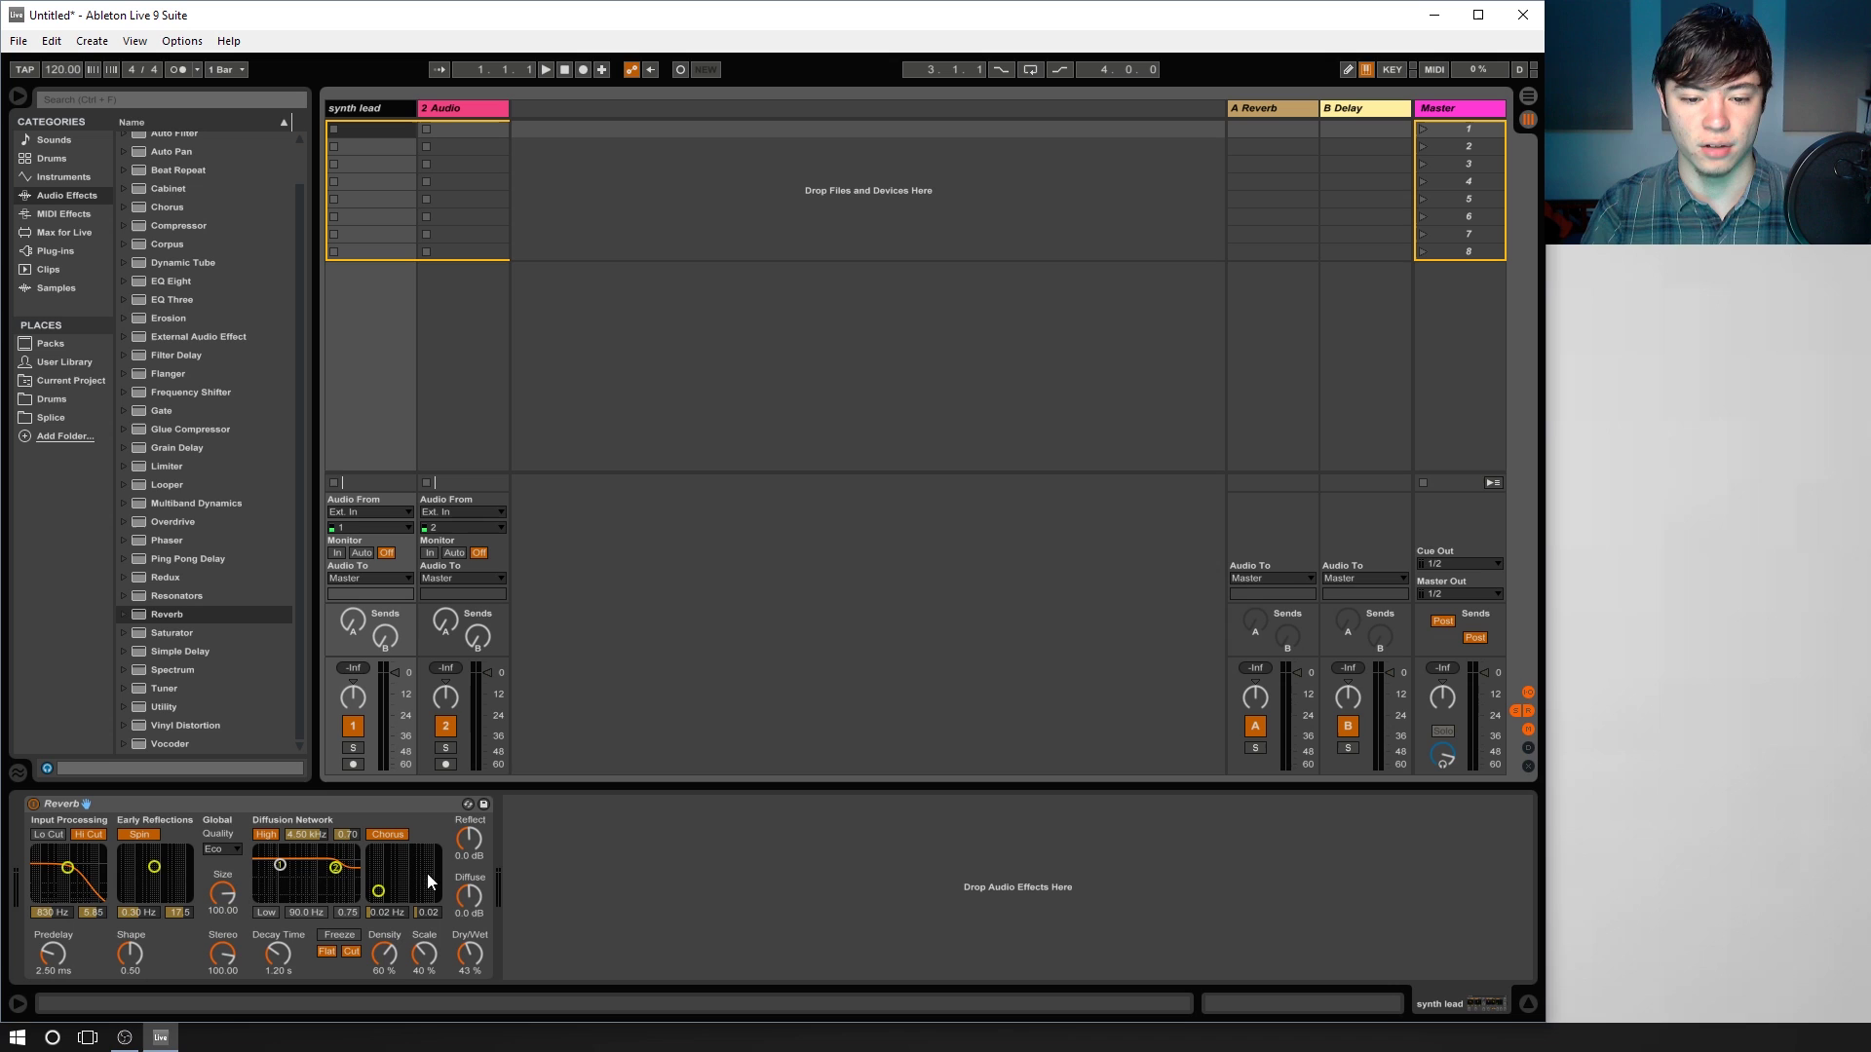
# Add a Compressor, group it into an Audio Effect Rack, then delete that rack.
pyautogui.click(887, 891)
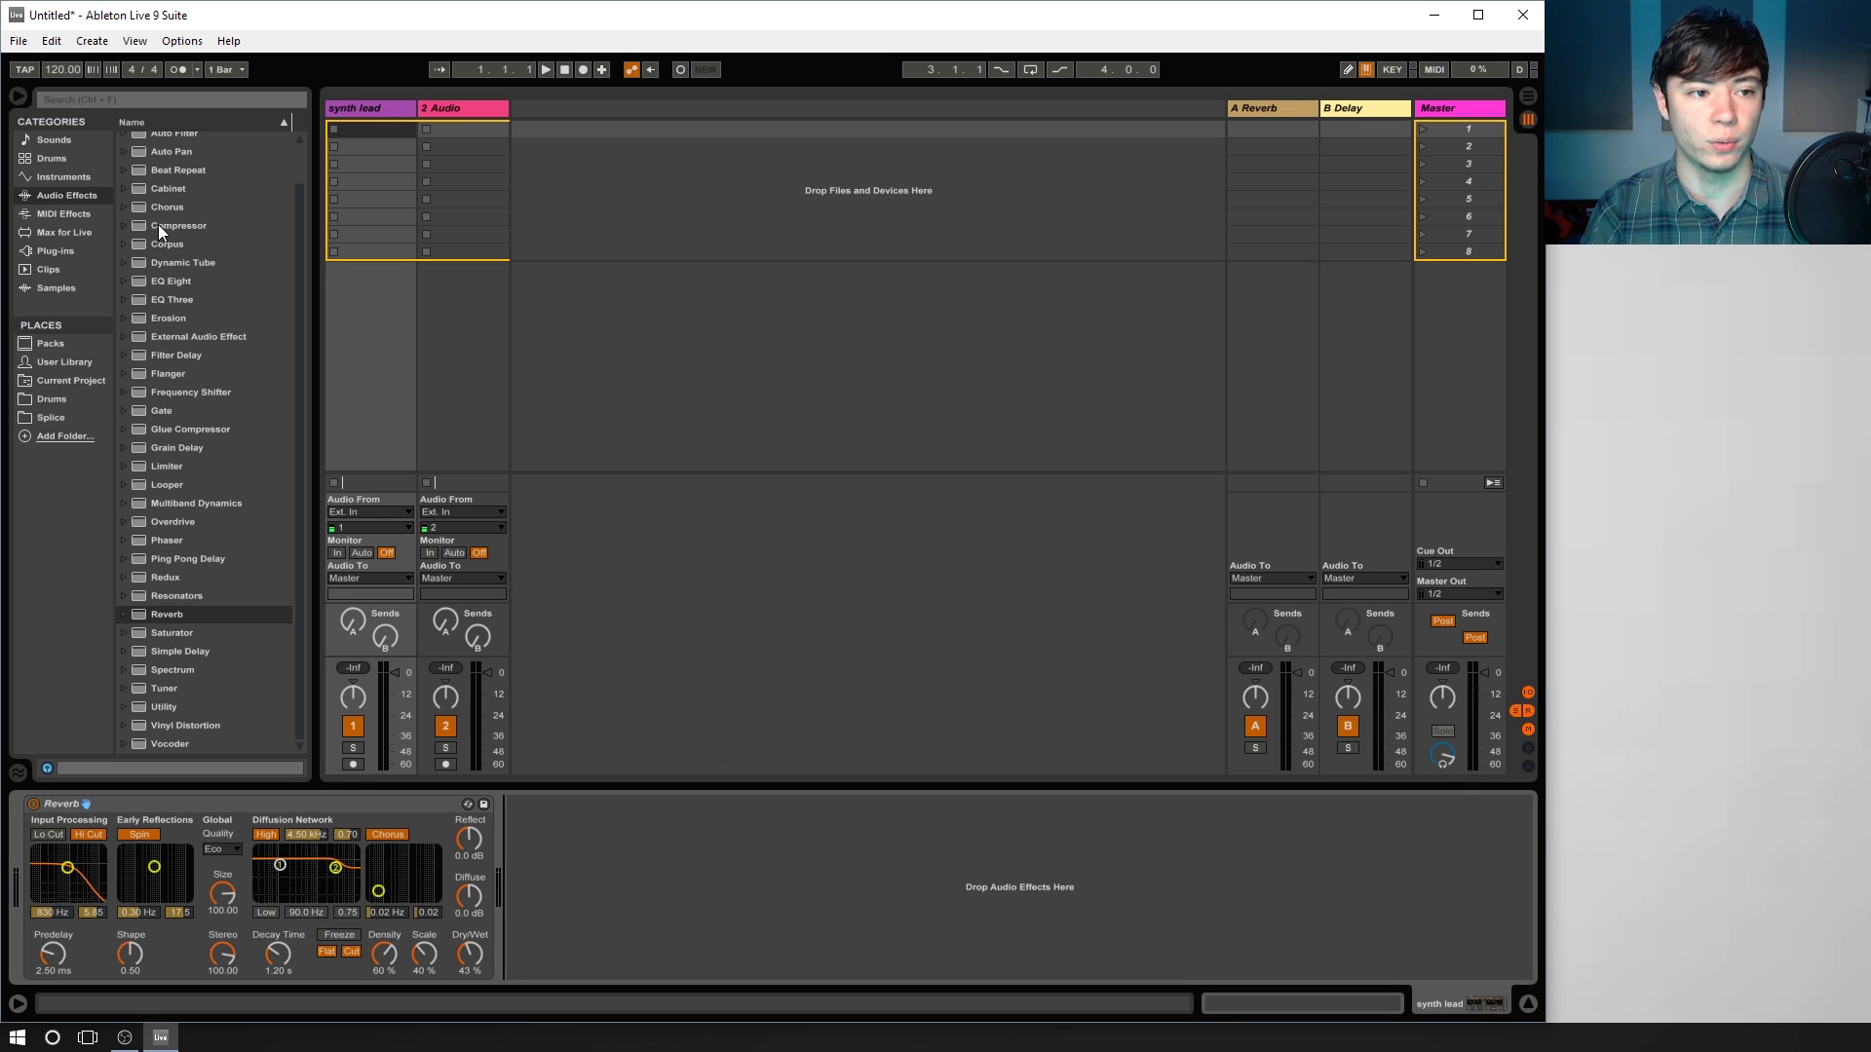
pyautogui.moveTo(157, 224); pyautogui.dragTo(689, 869)
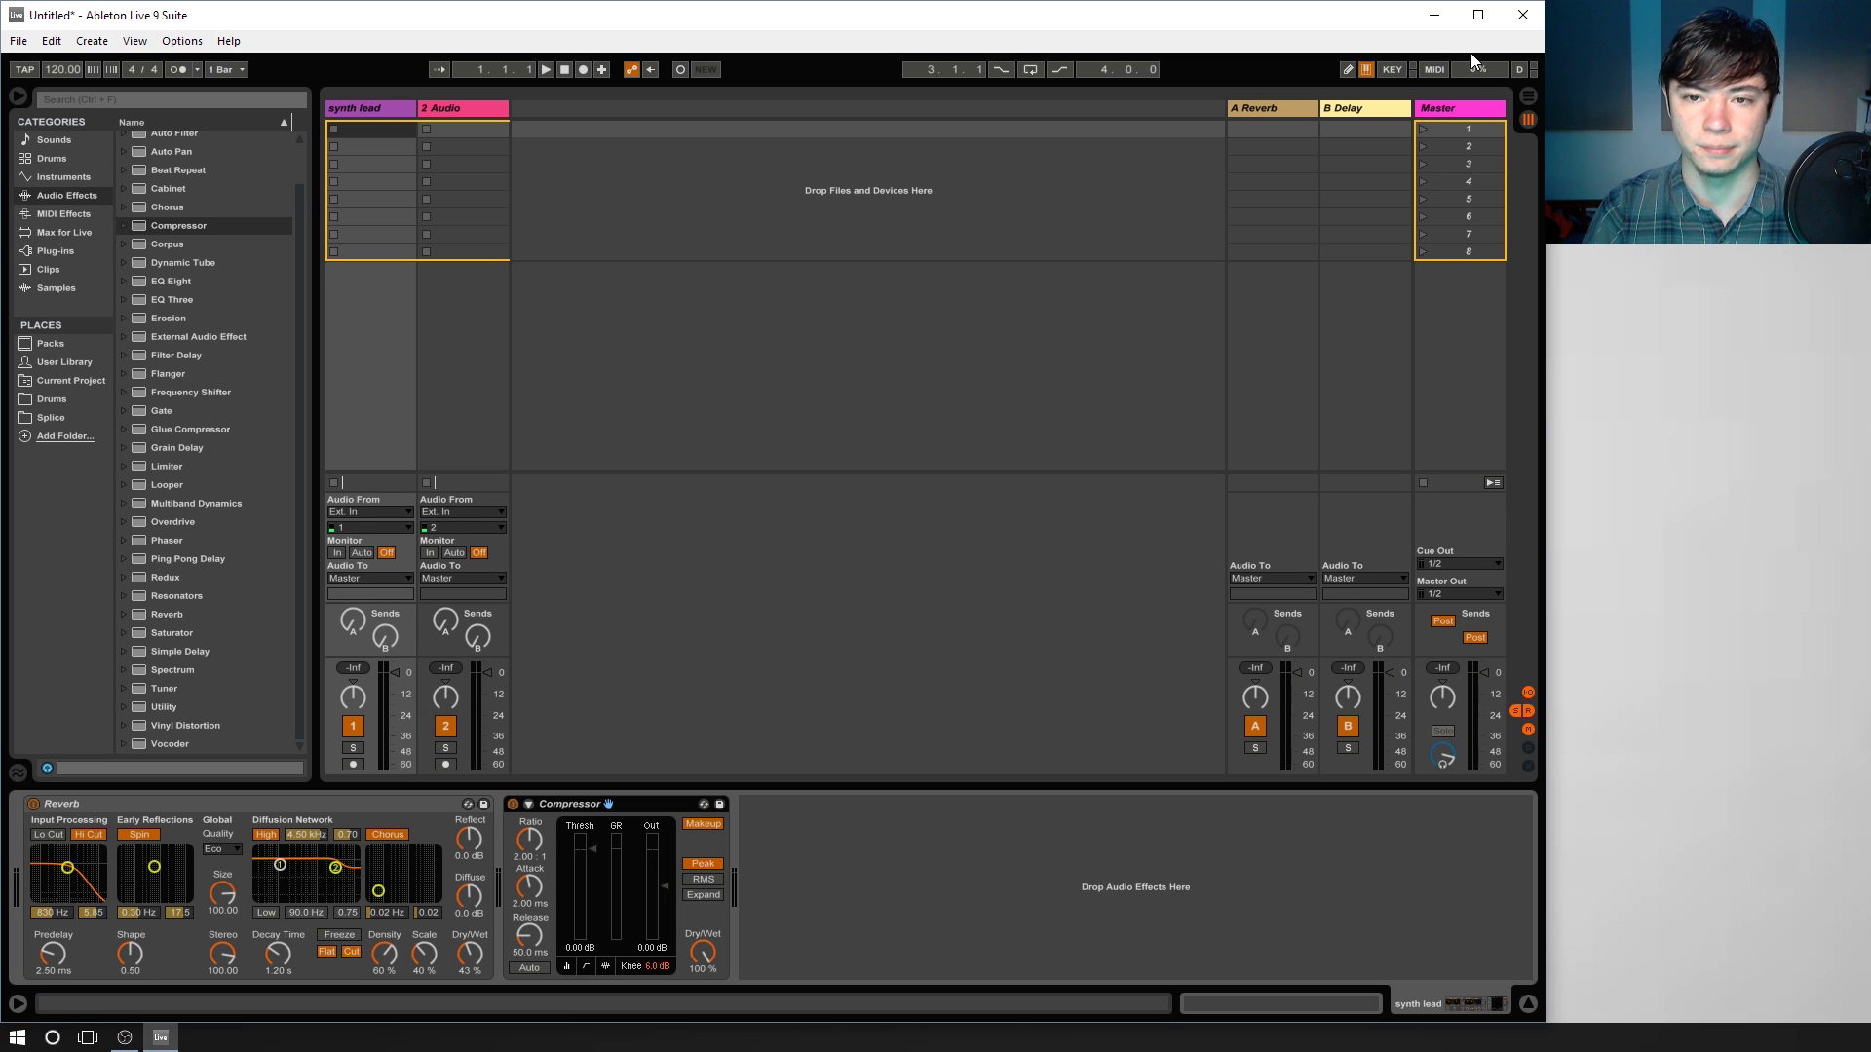
pyautogui.rightClick(652, 803)
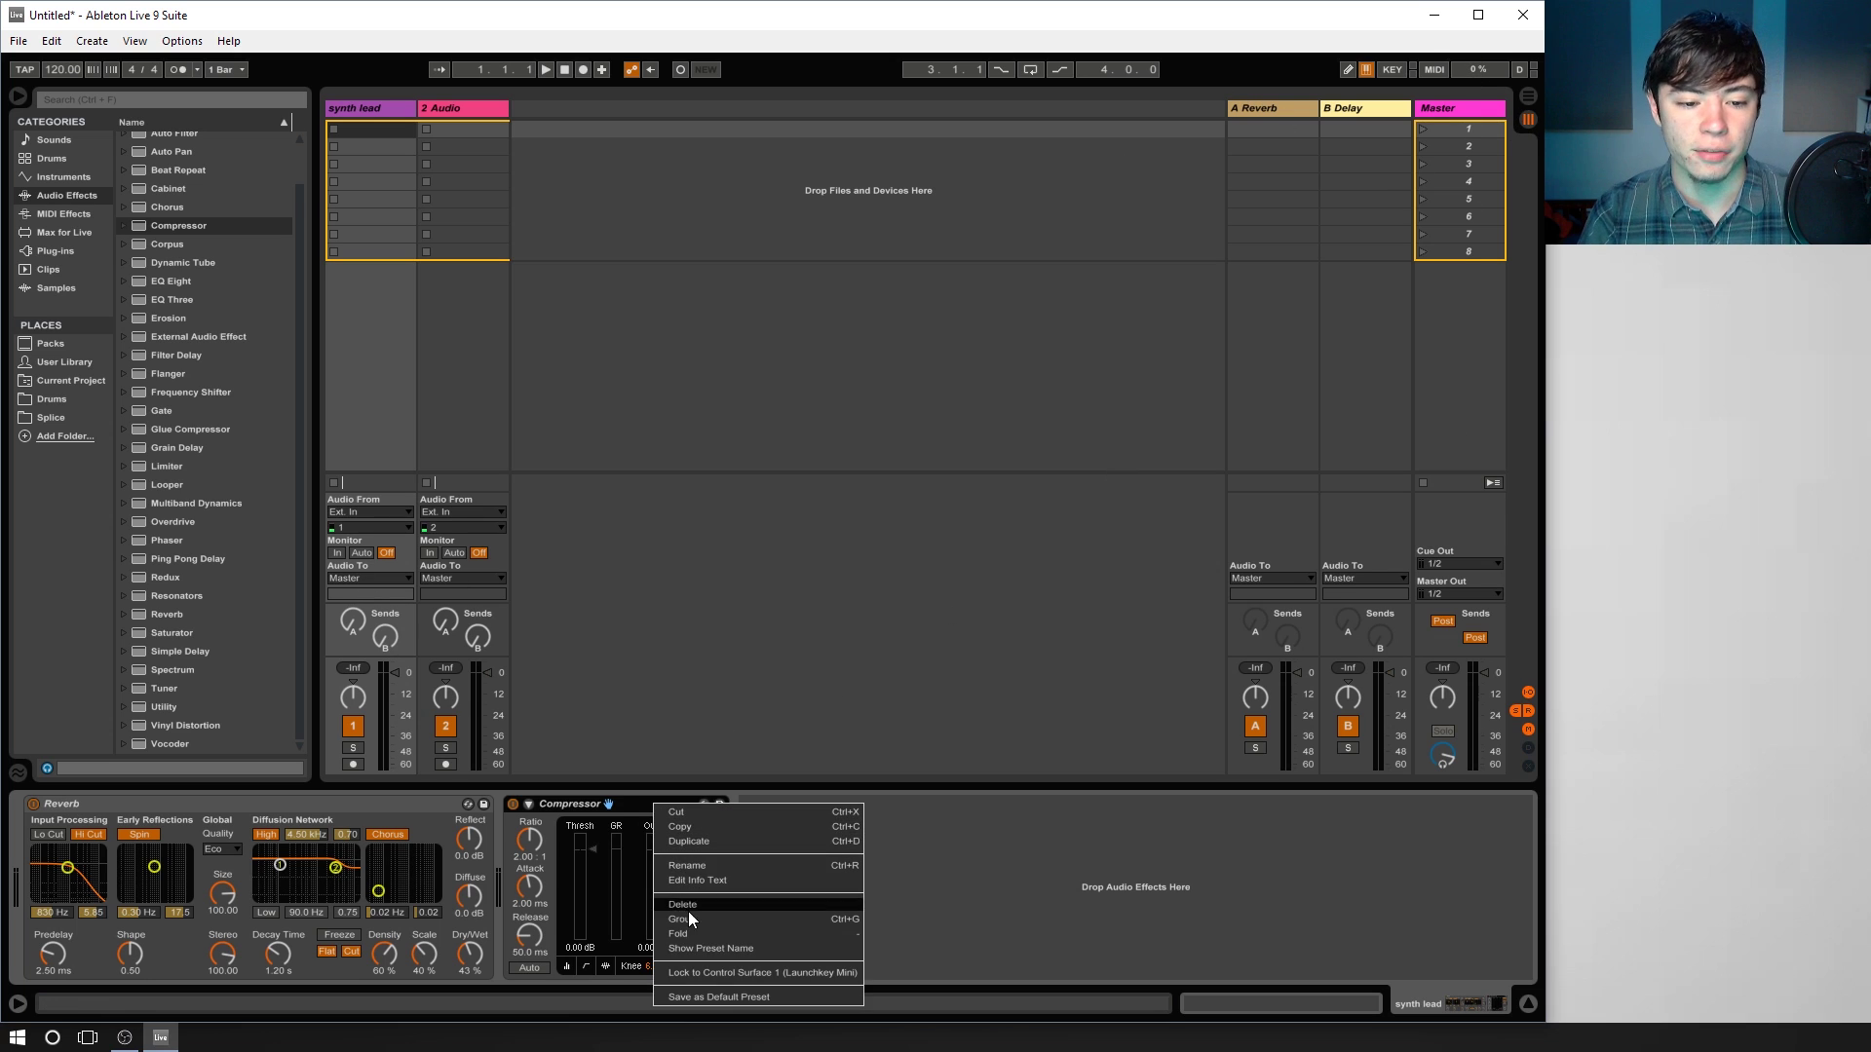
pyautogui.click(686, 914)
pyautogui.rightClick(663, 797)
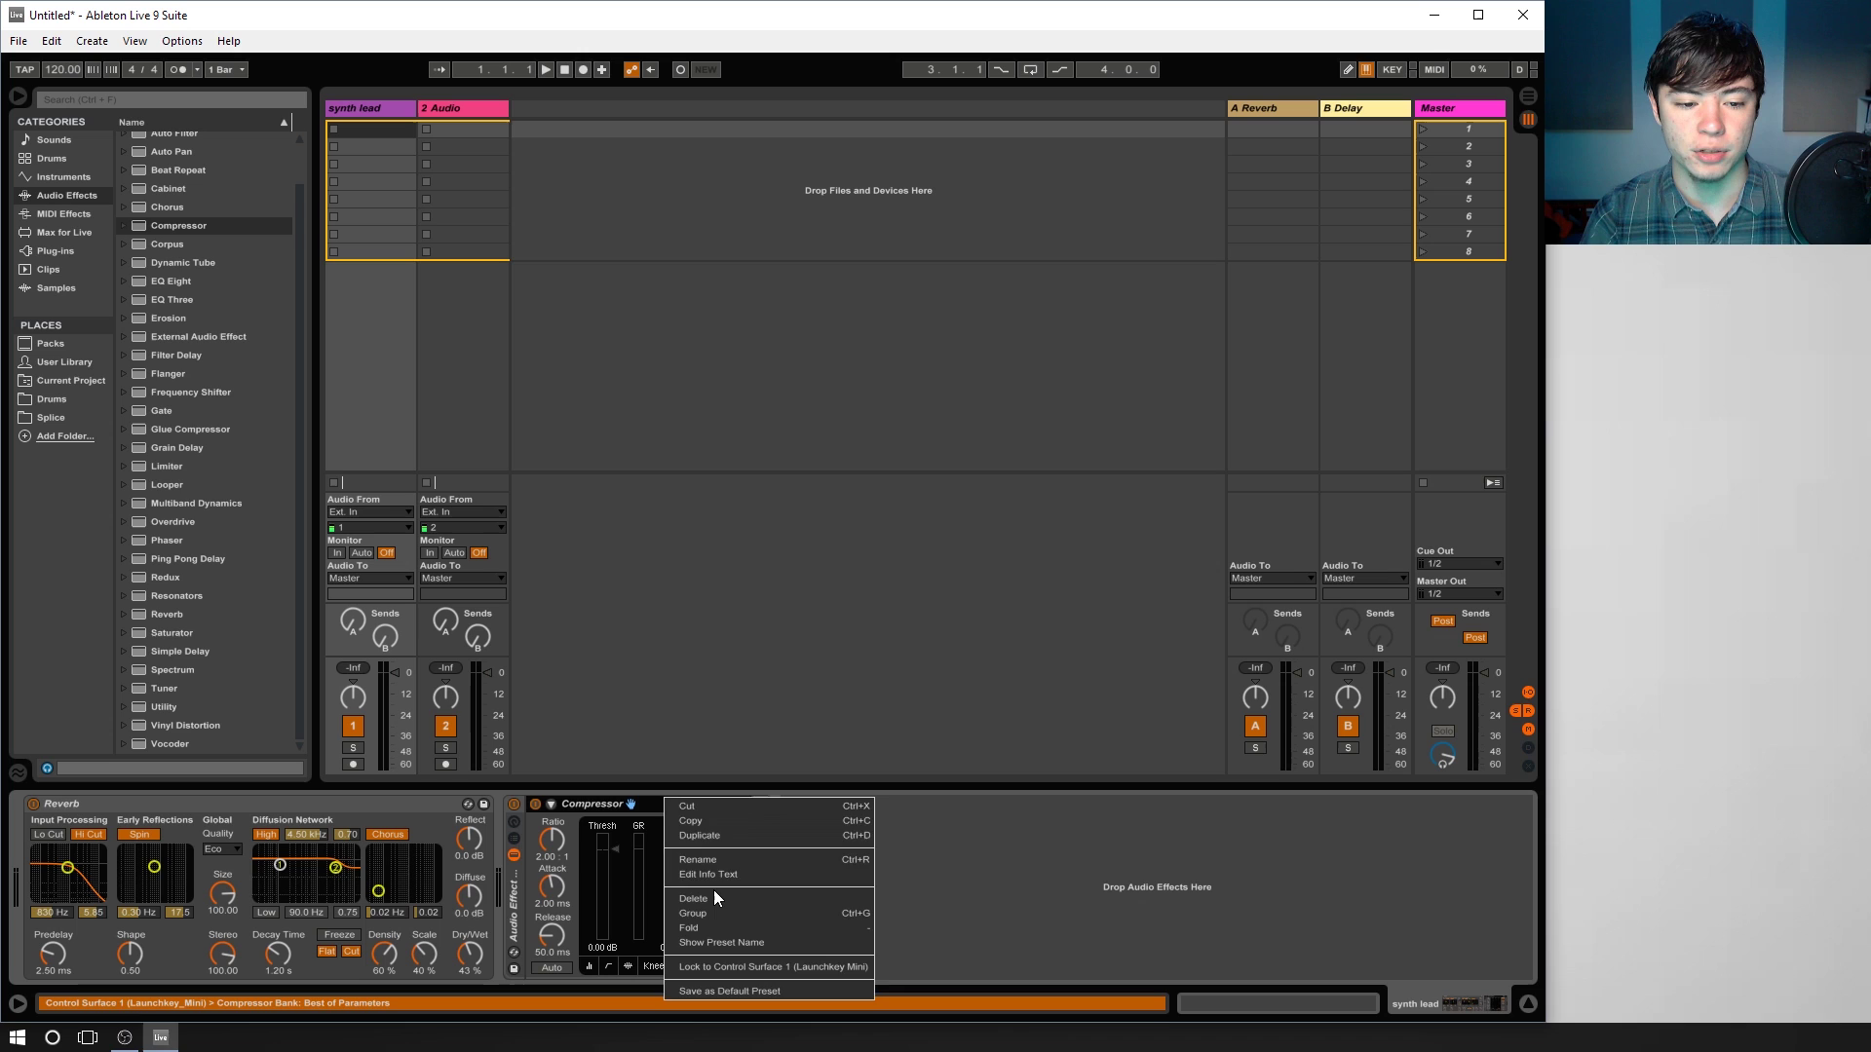
pyautogui.press('Escape')
pyautogui.rightClick(513, 924)
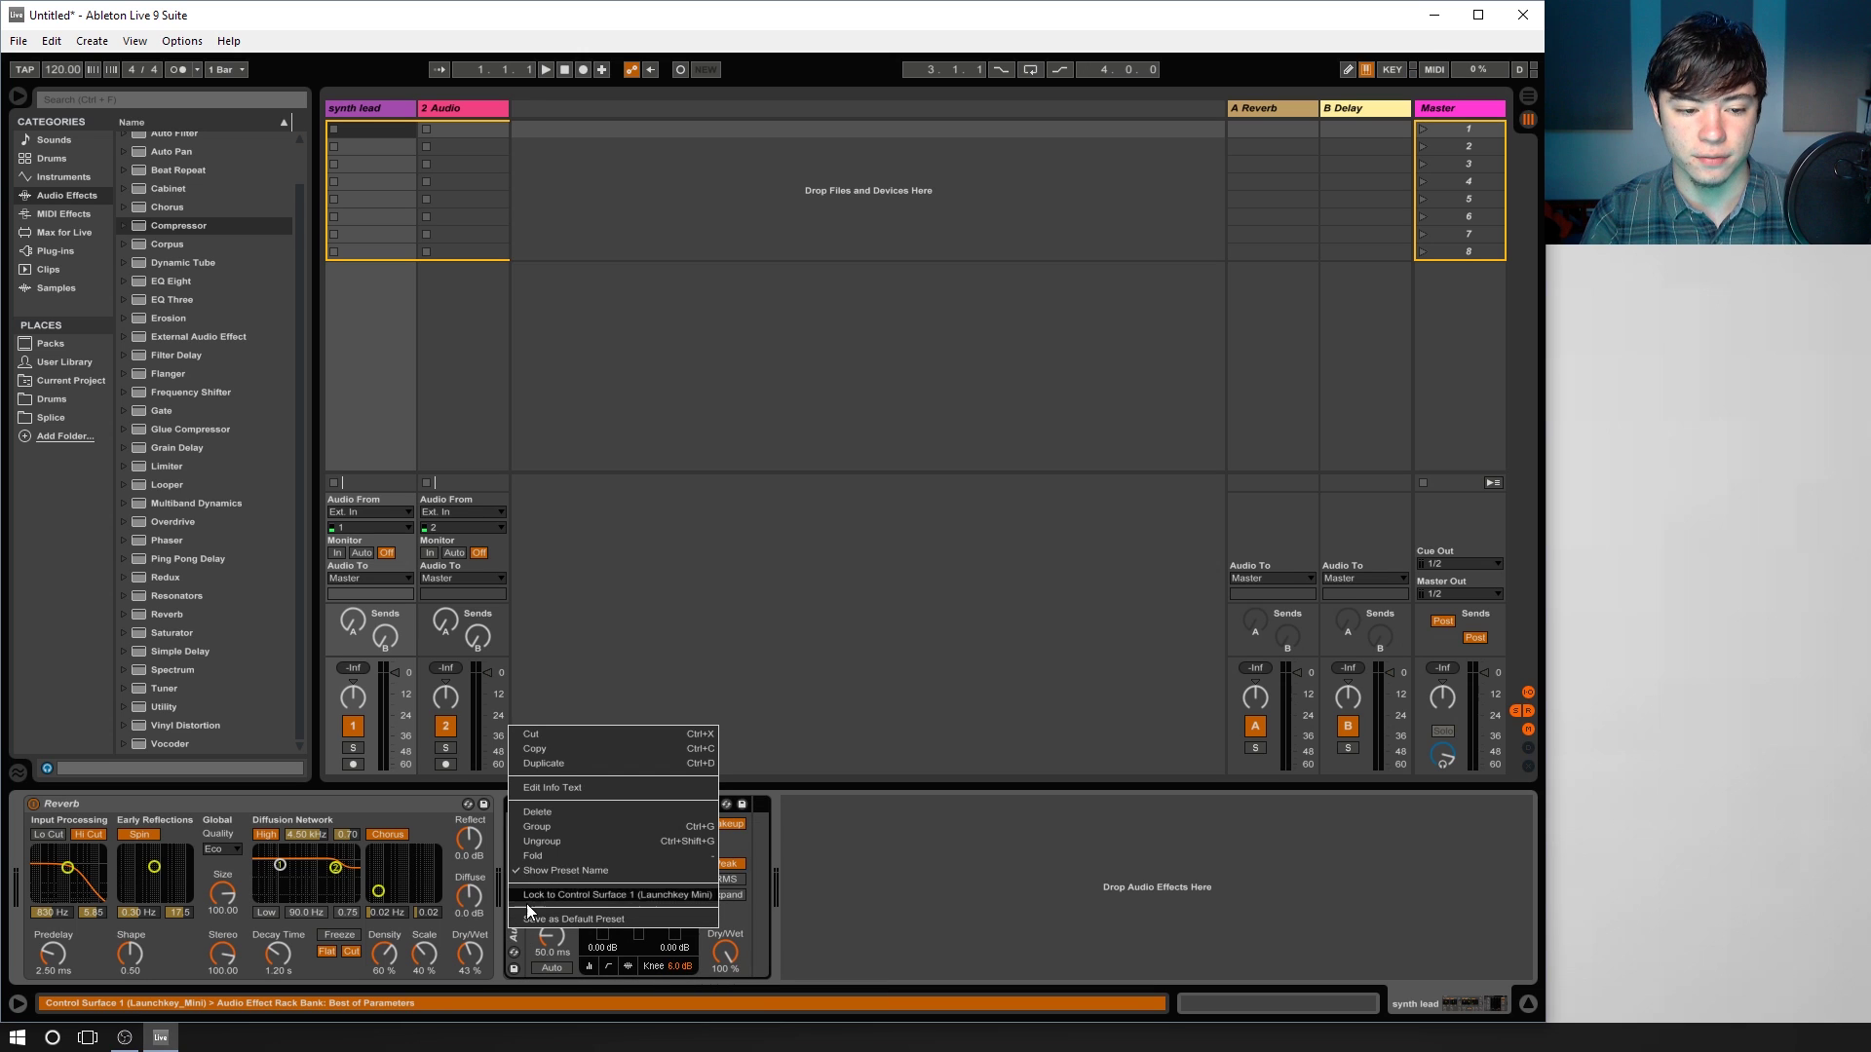
pyautogui.click(544, 815)
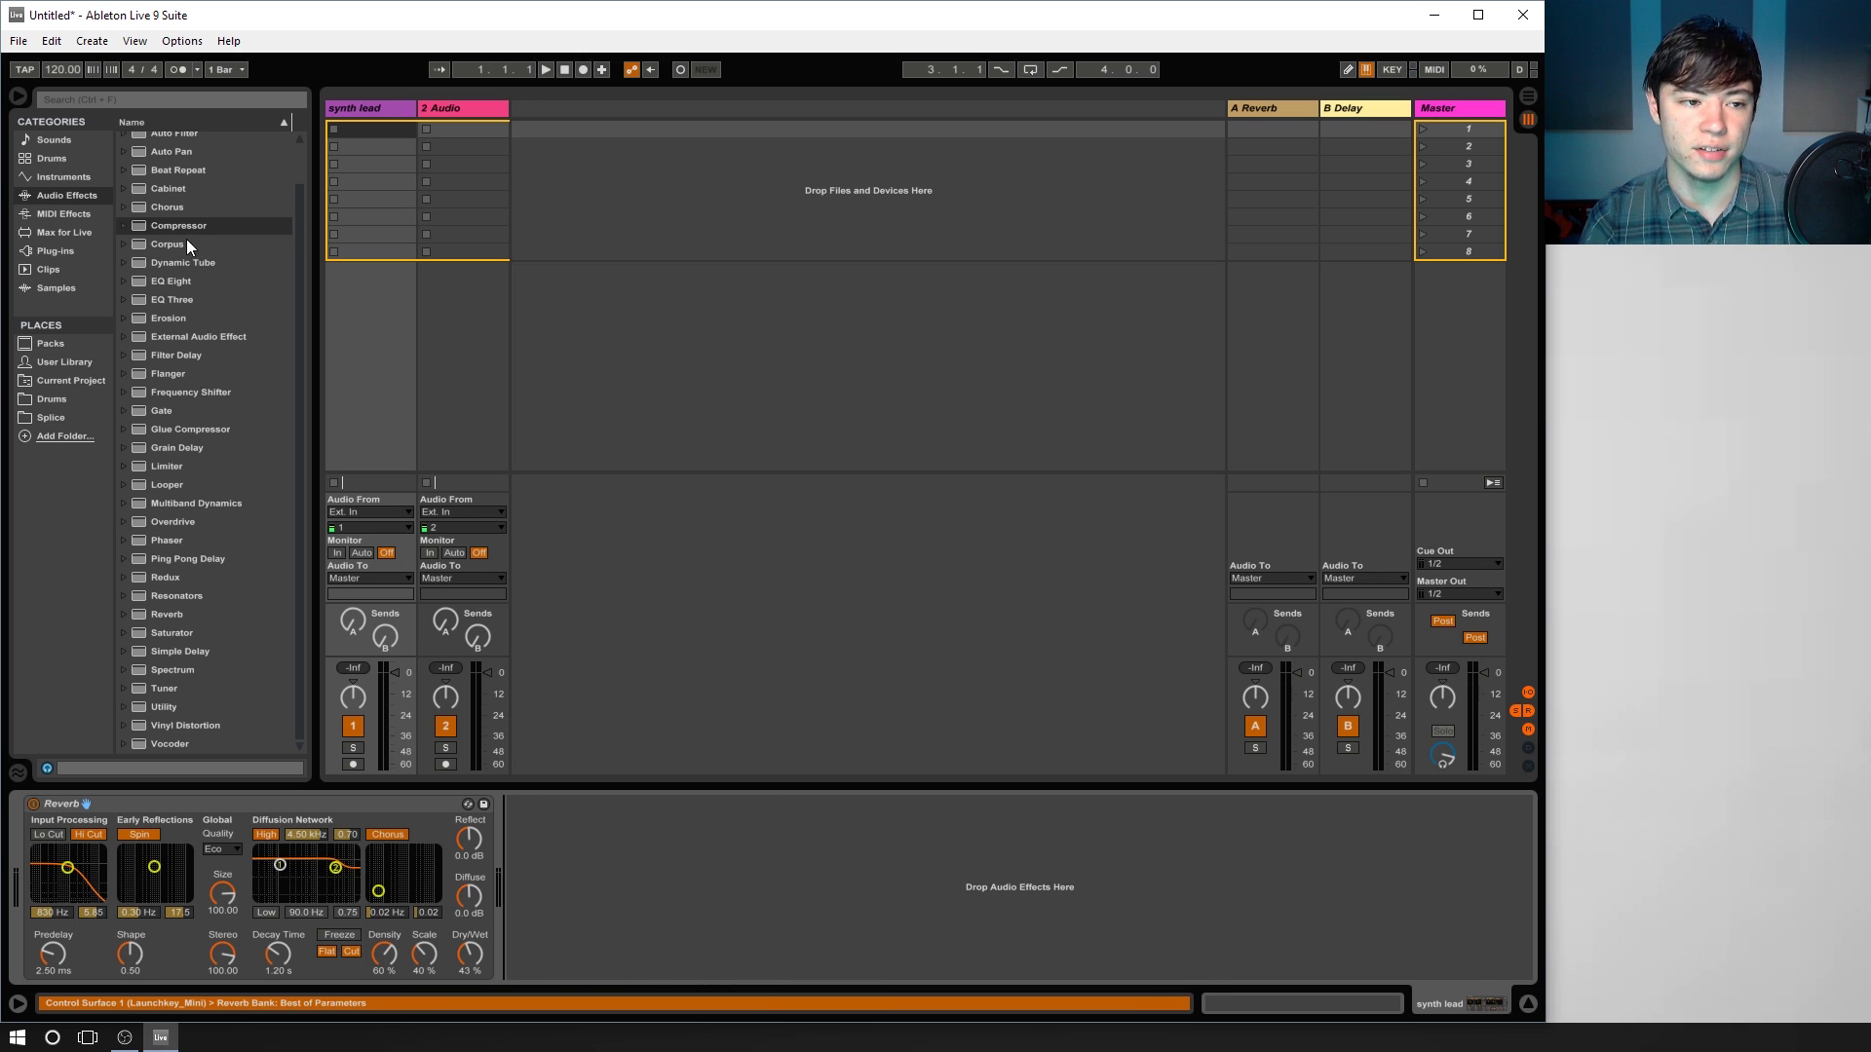
# Add a plain Compressor after the Reverb and raise Reverb's Dry/Wet to 51%.
pyautogui.moveTo(183, 228); pyautogui.dragTo(741, 807)
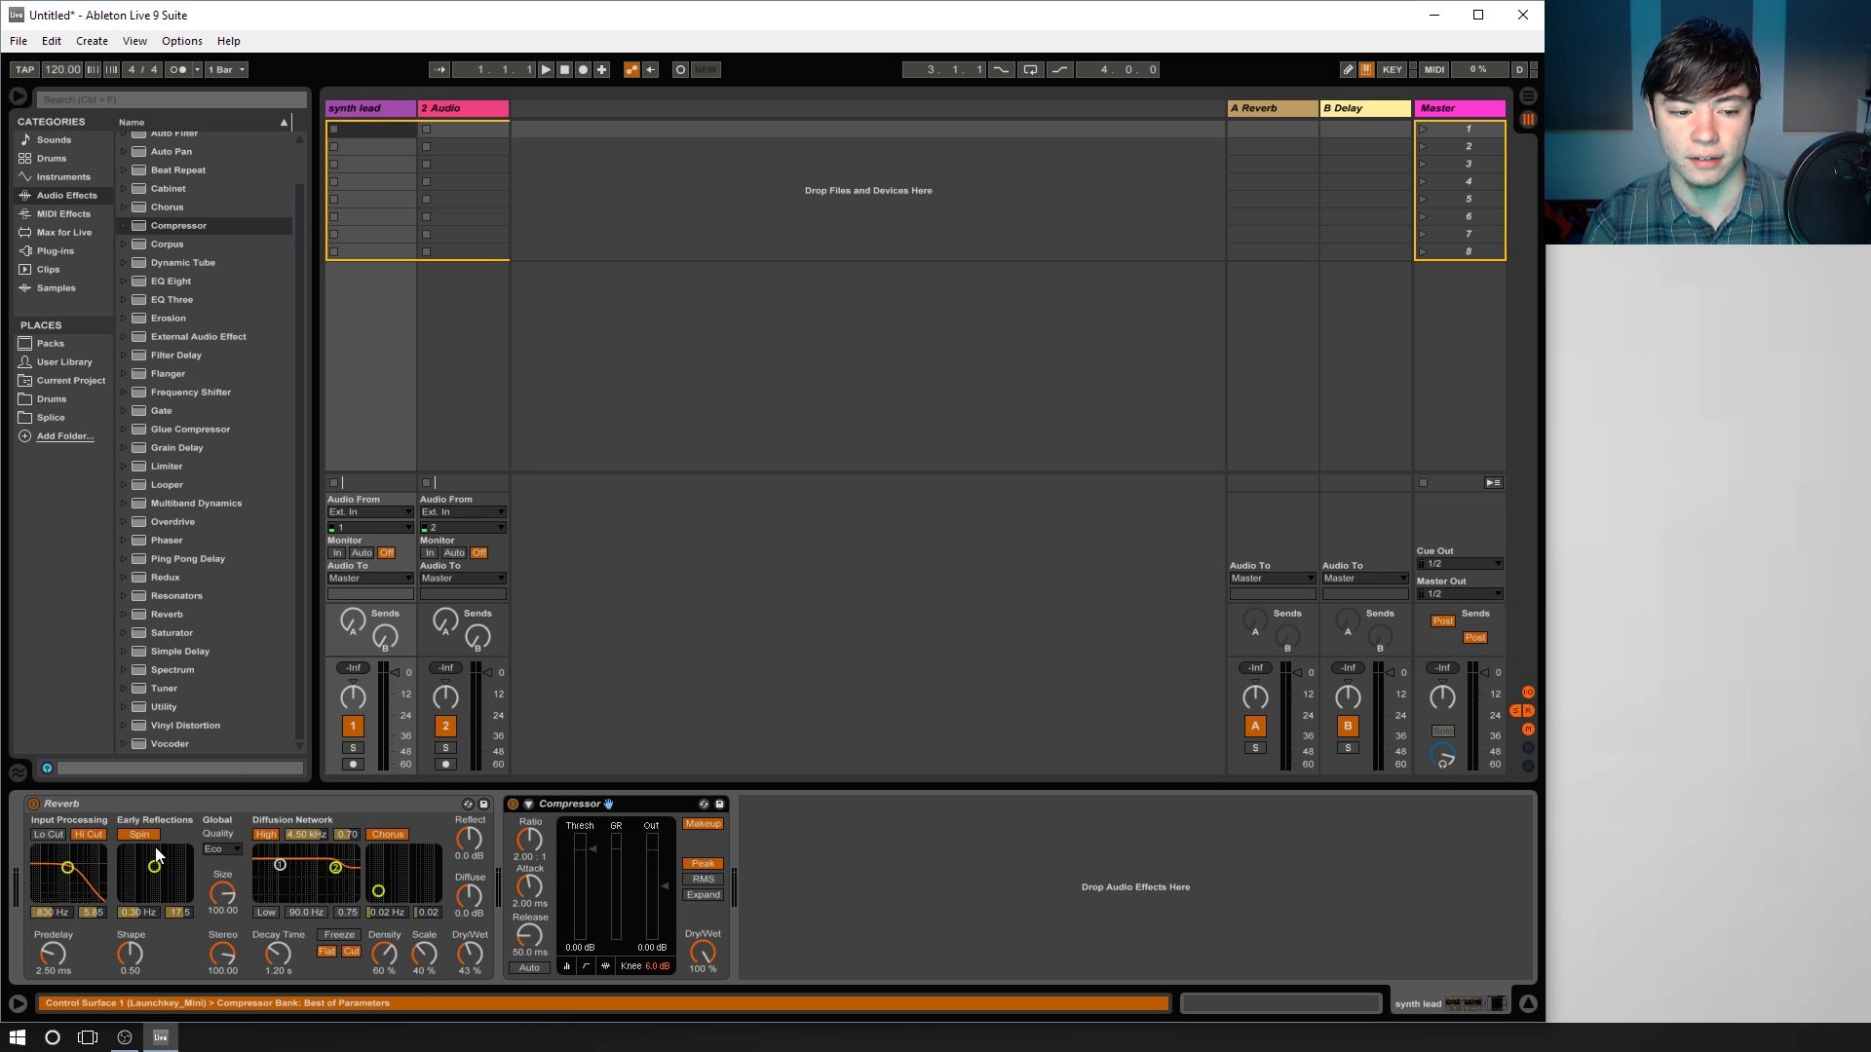
pyautogui.click(472, 944)
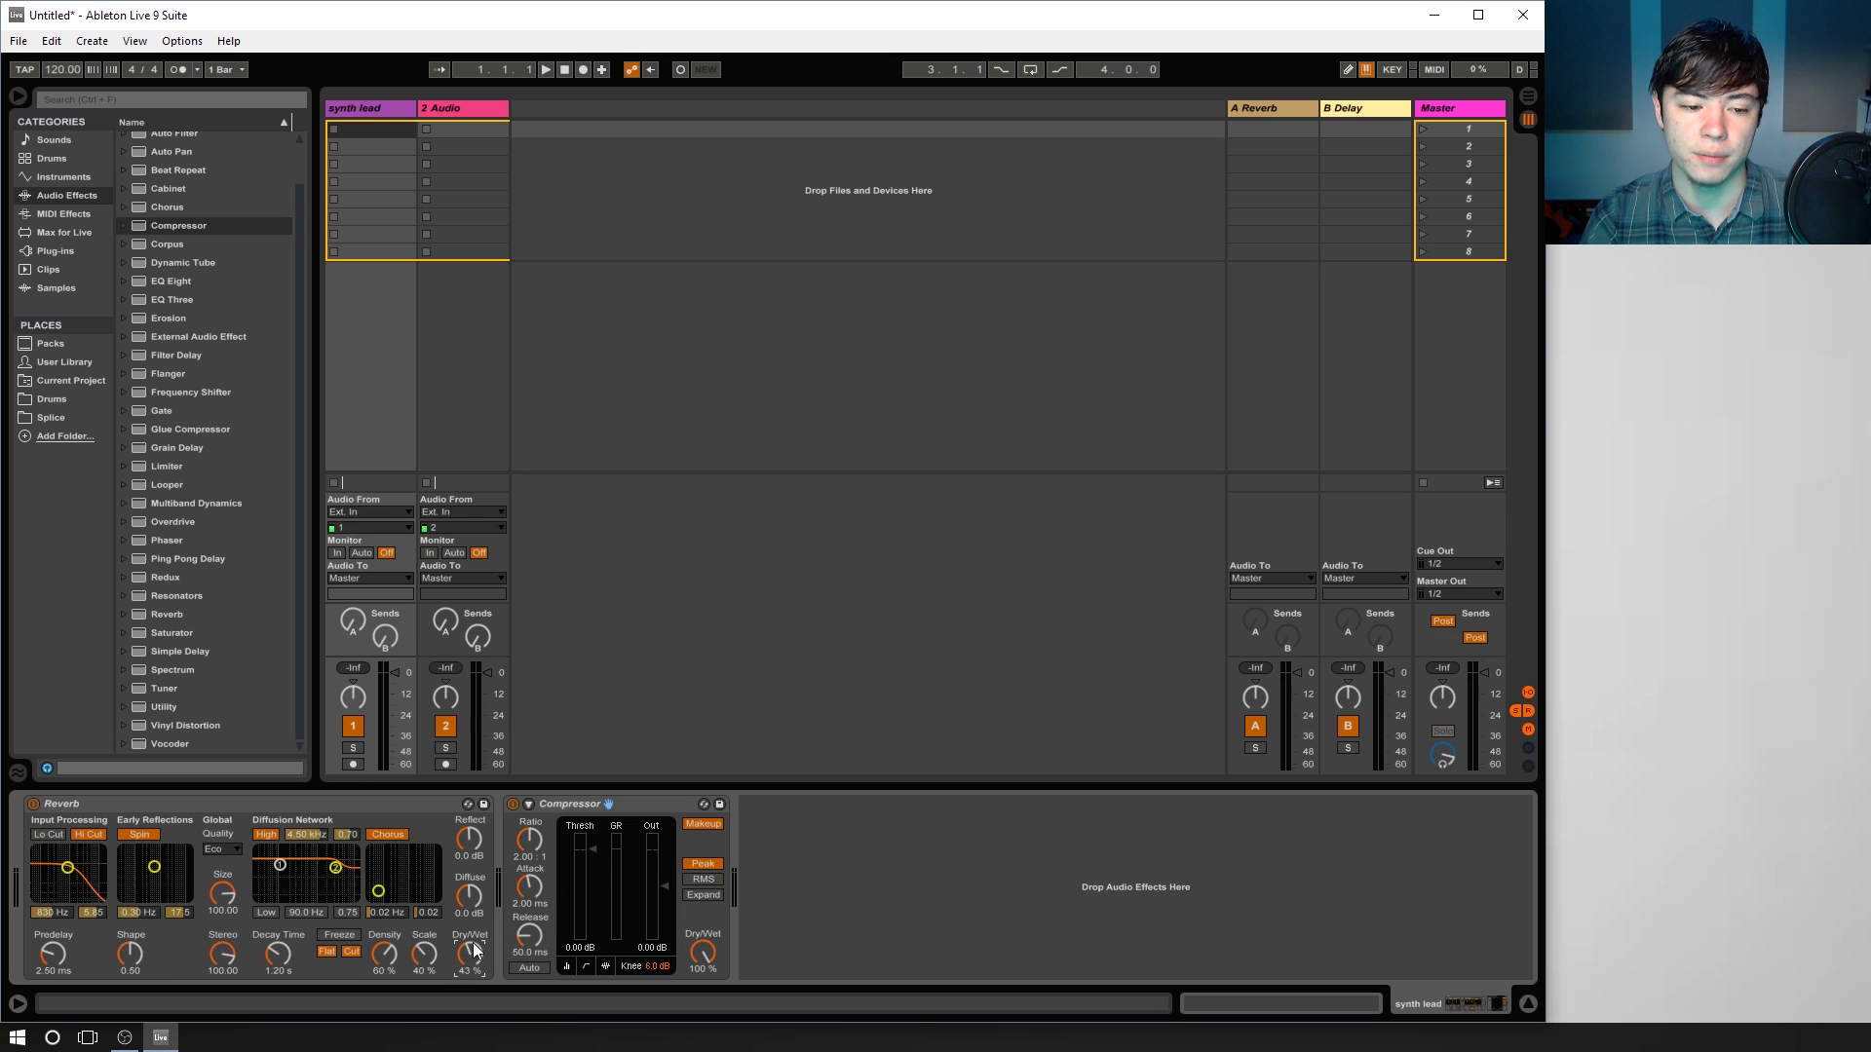
pyautogui.moveTo(472, 943); pyautogui.dragTo(472, 921)
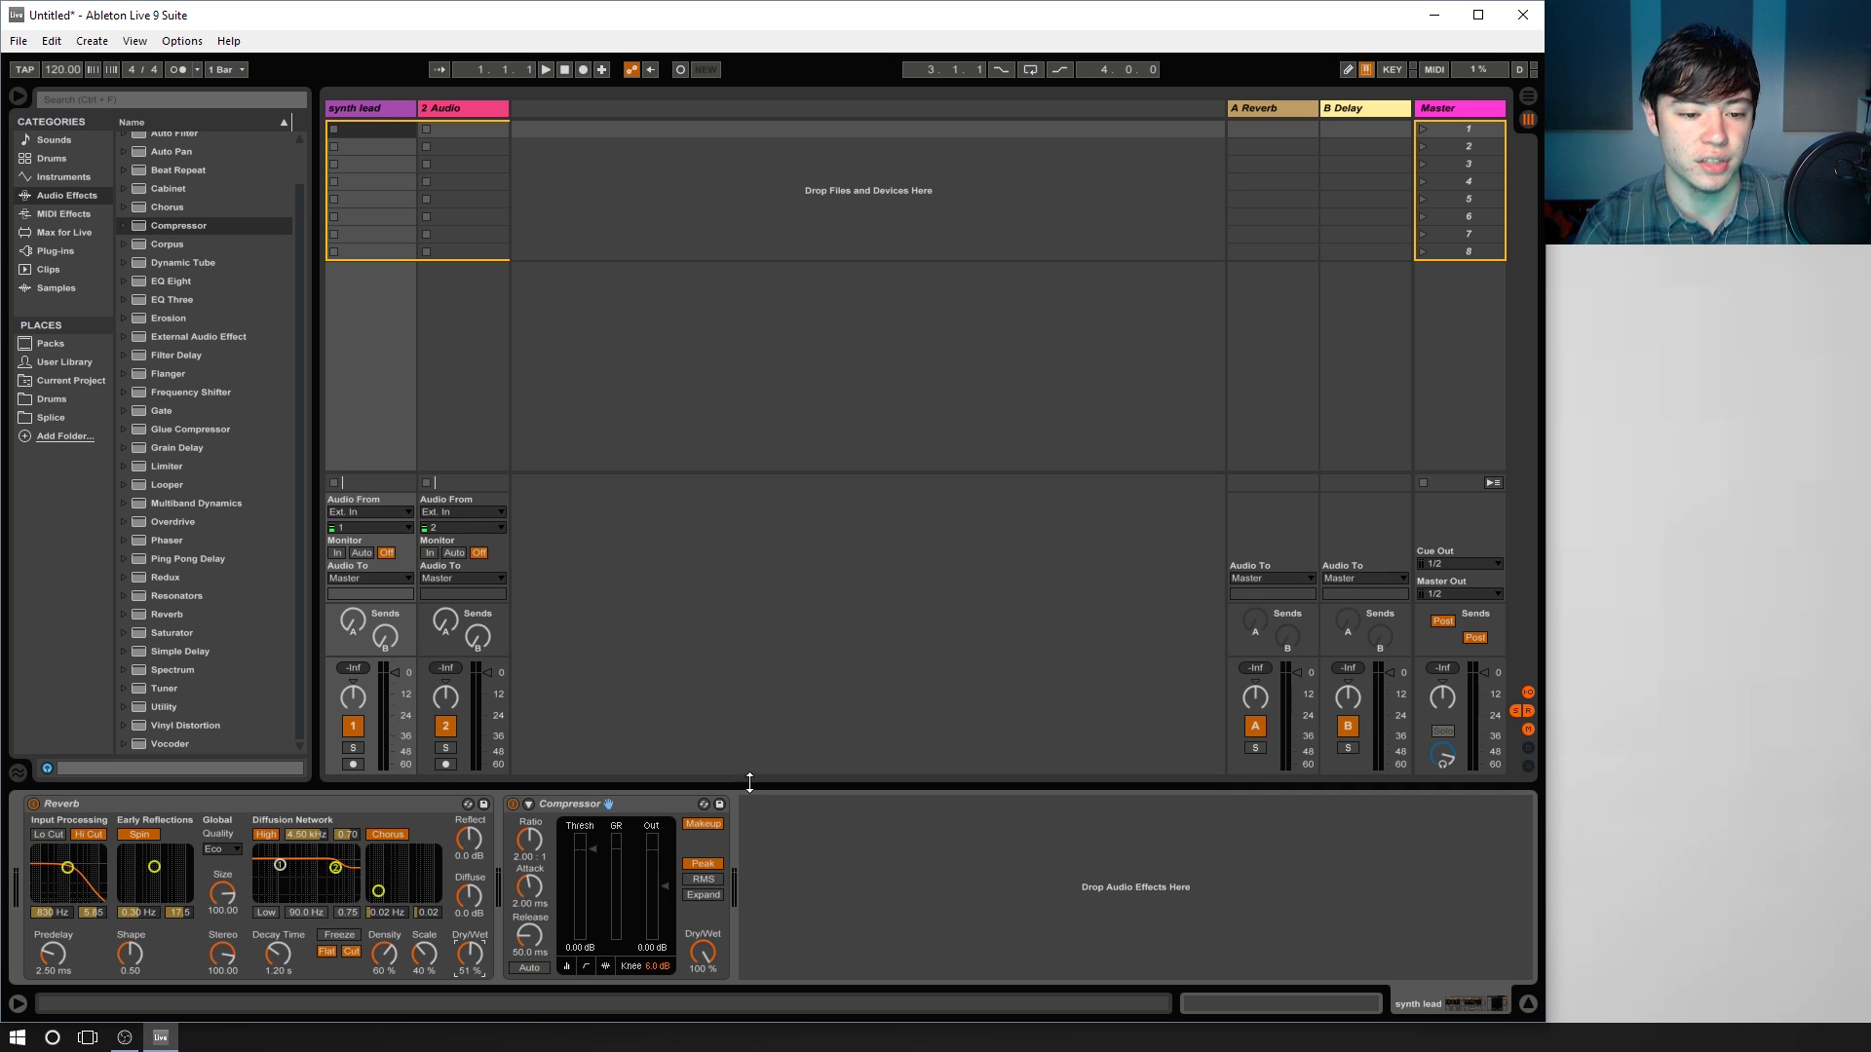
# Delete the Reverb device from synth lead's chain.
pyautogui.rightClick(444, 809)
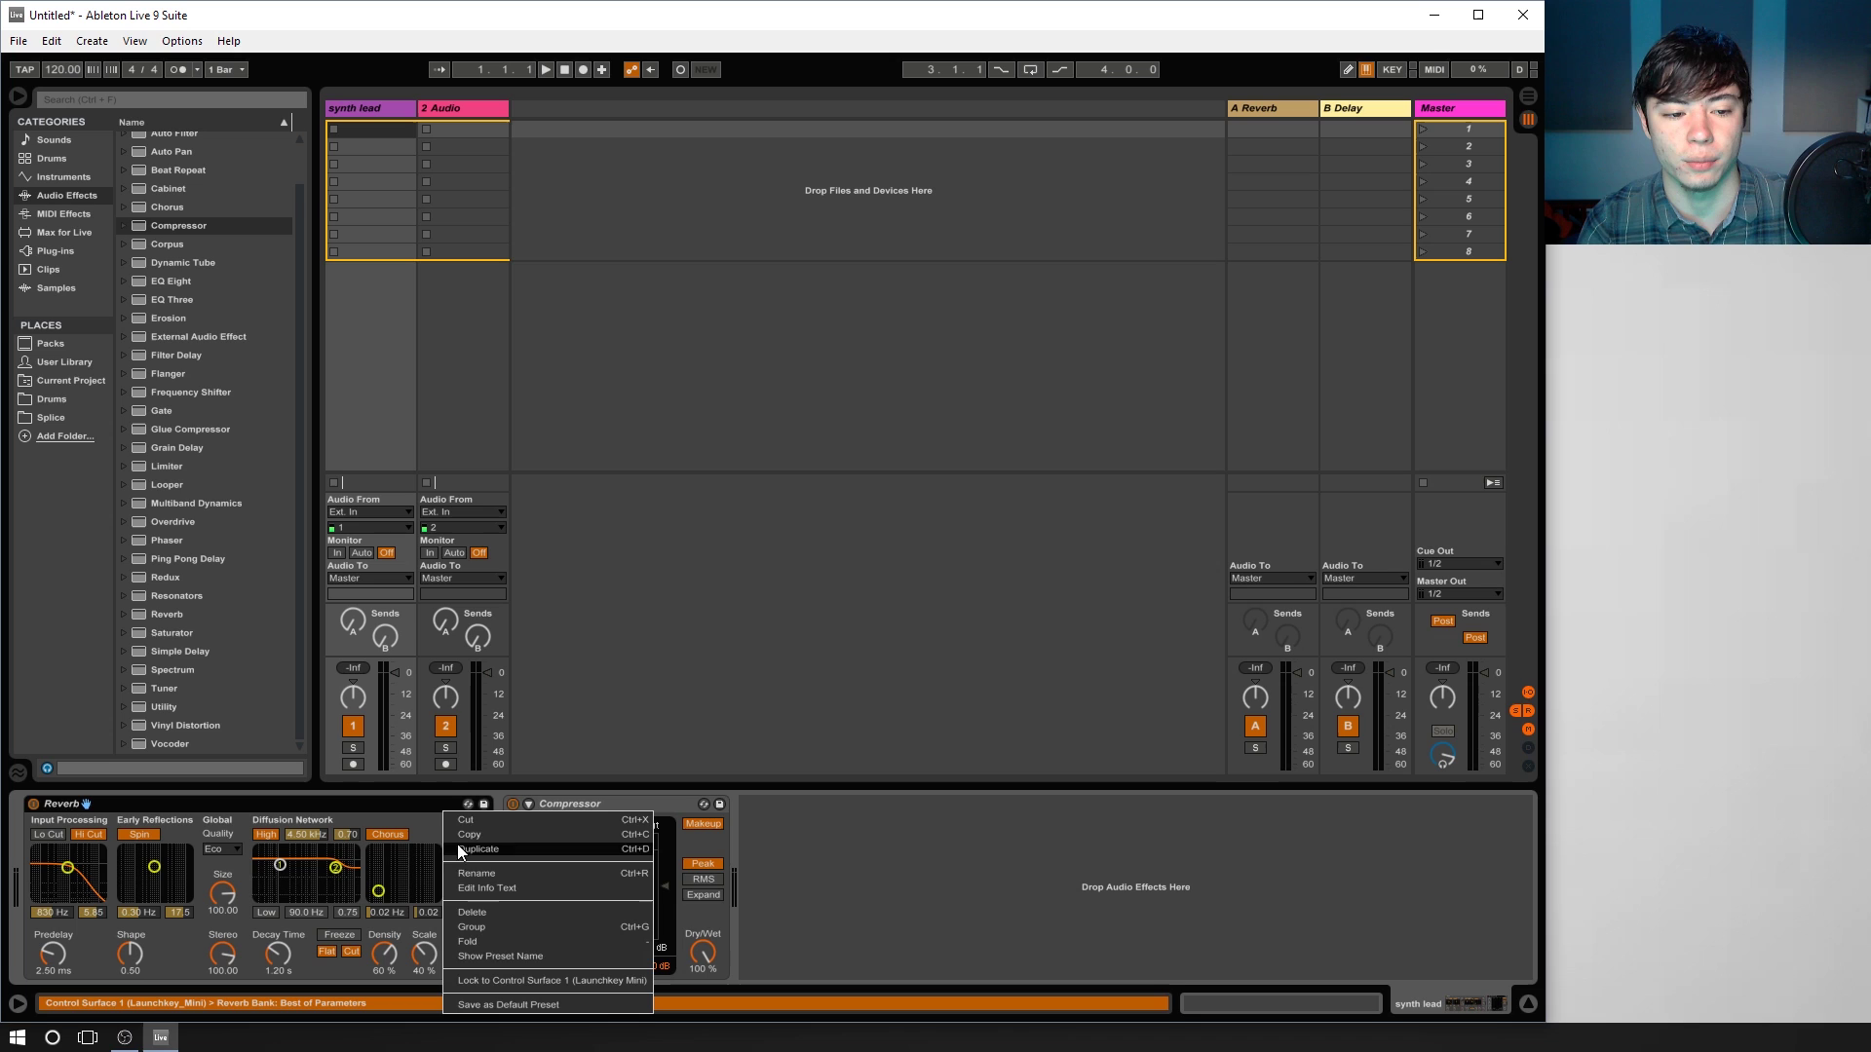
pyautogui.click(459, 914)
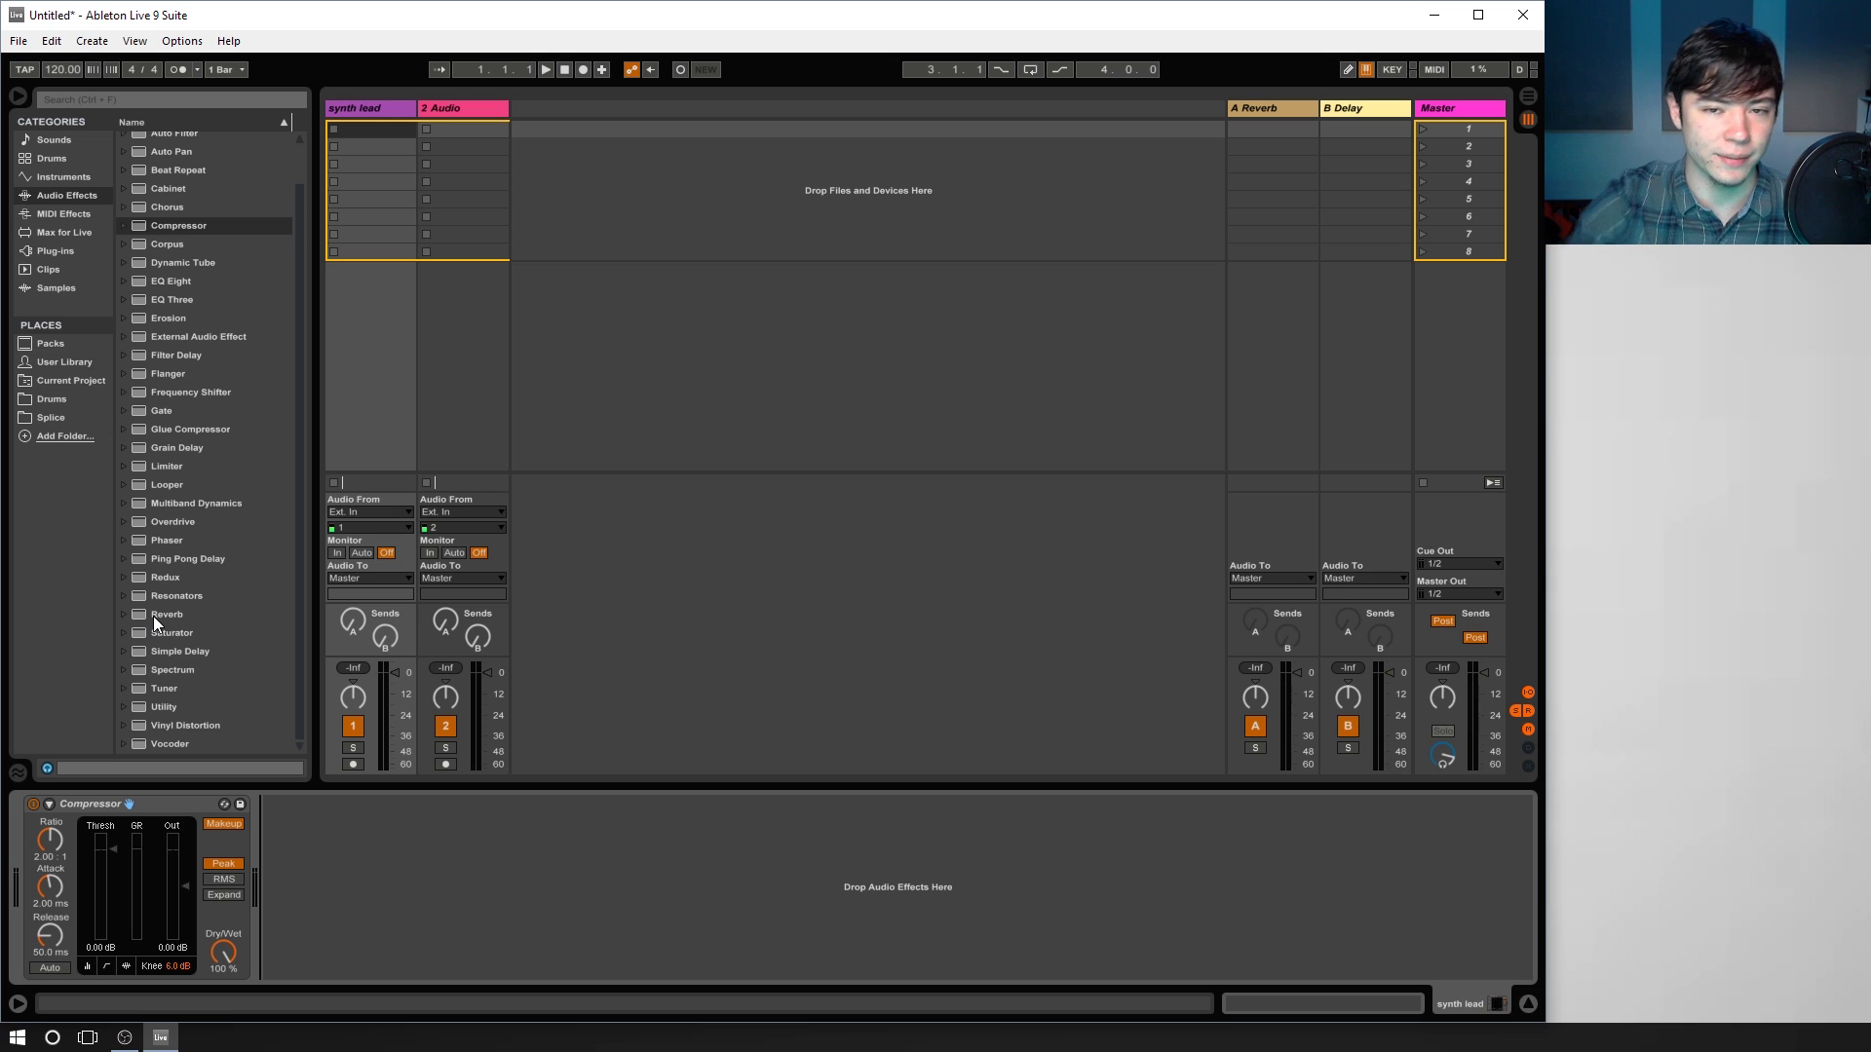
# Add a Reverb after the Compressor and lower its Dry/Wet mix.
pyautogui.moveTo(168, 618); pyautogui.dragTo(324, 924)
pyautogui.press('Delete')
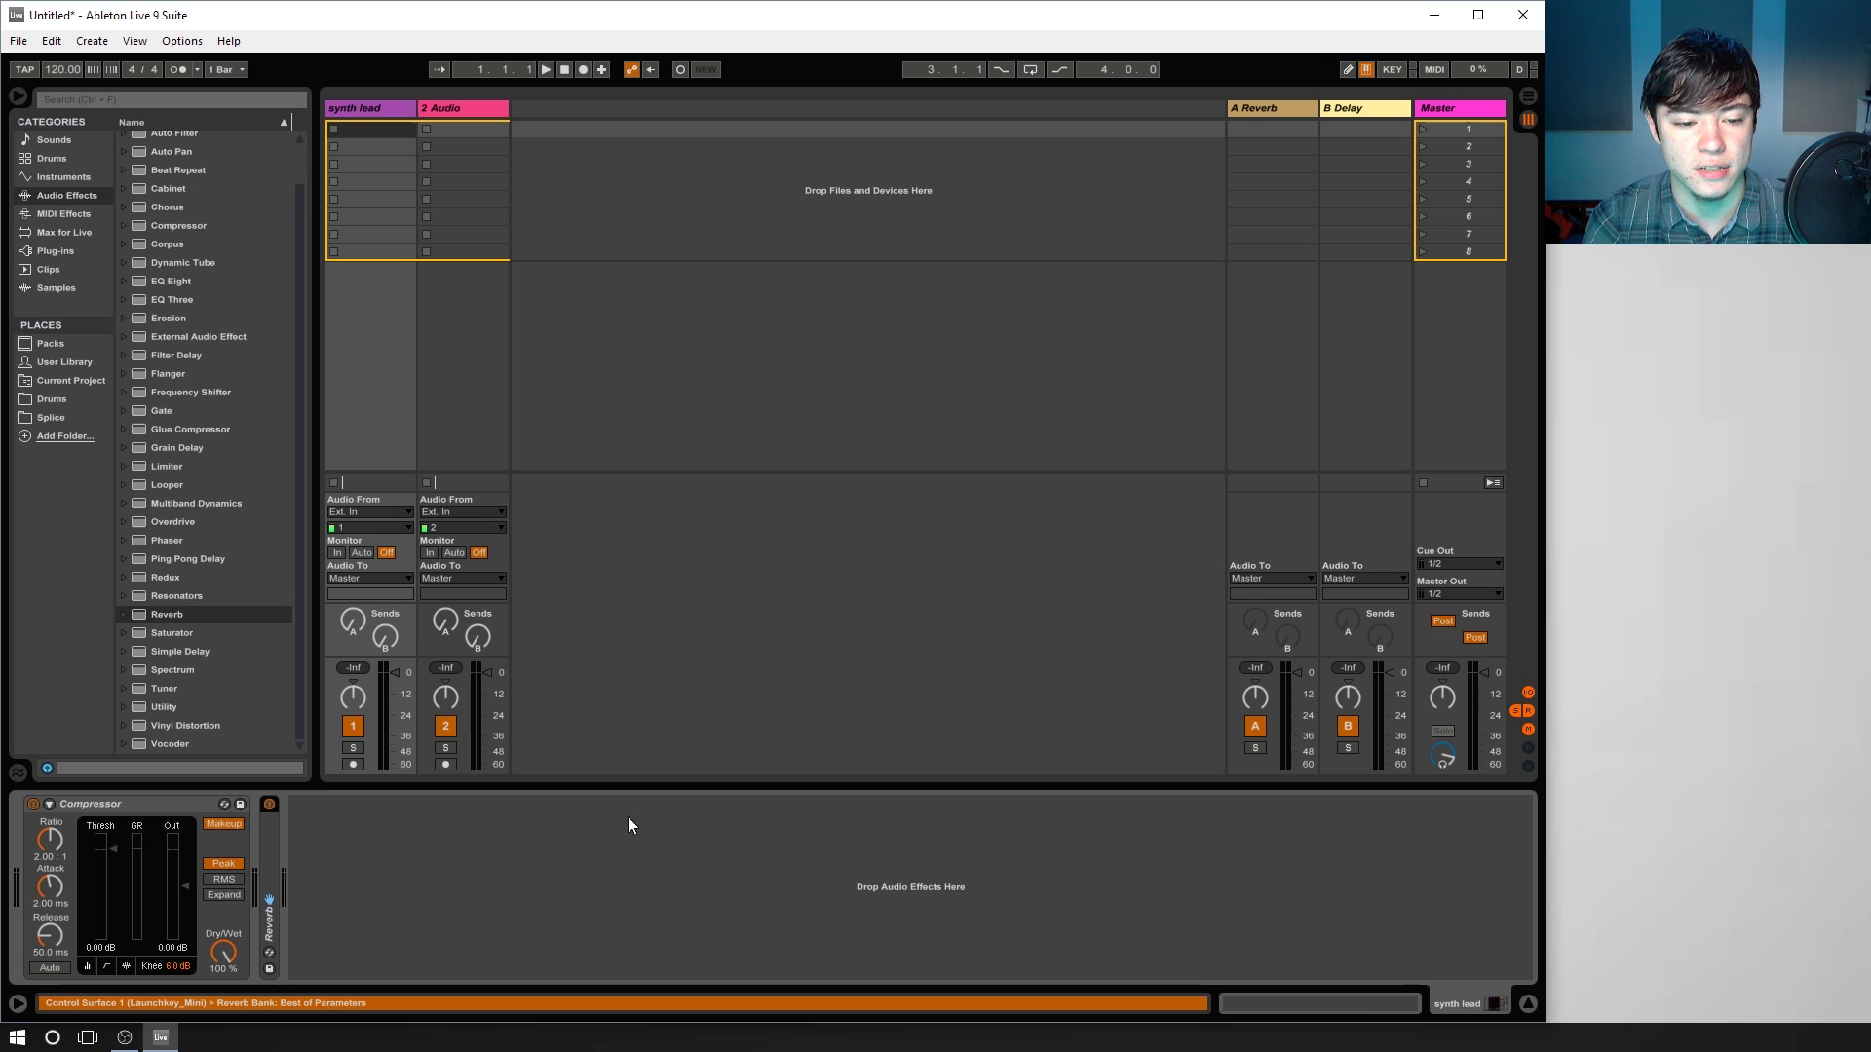
pyautogui.hotkey('ctrl', 'z')
pyautogui.moveTo(701, 965); pyautogui.dragTo(701, 994)
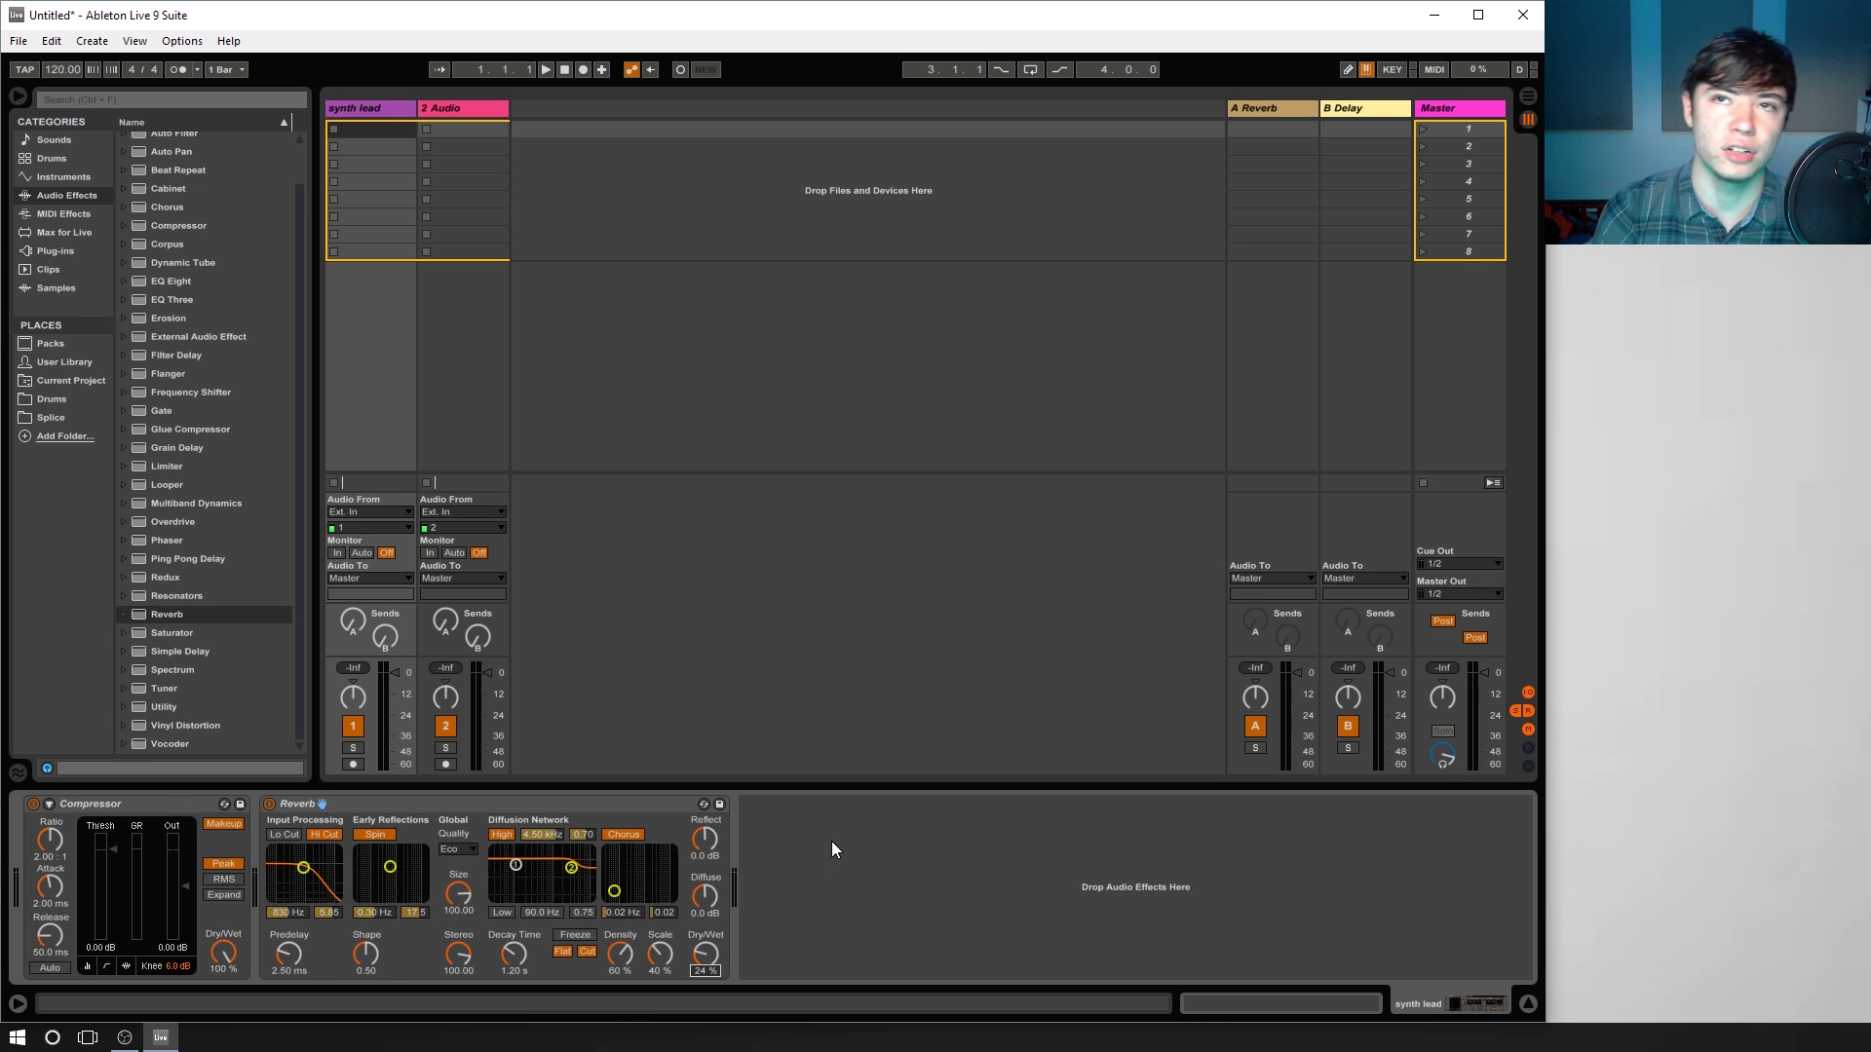
pyautogui.click(357, 809)
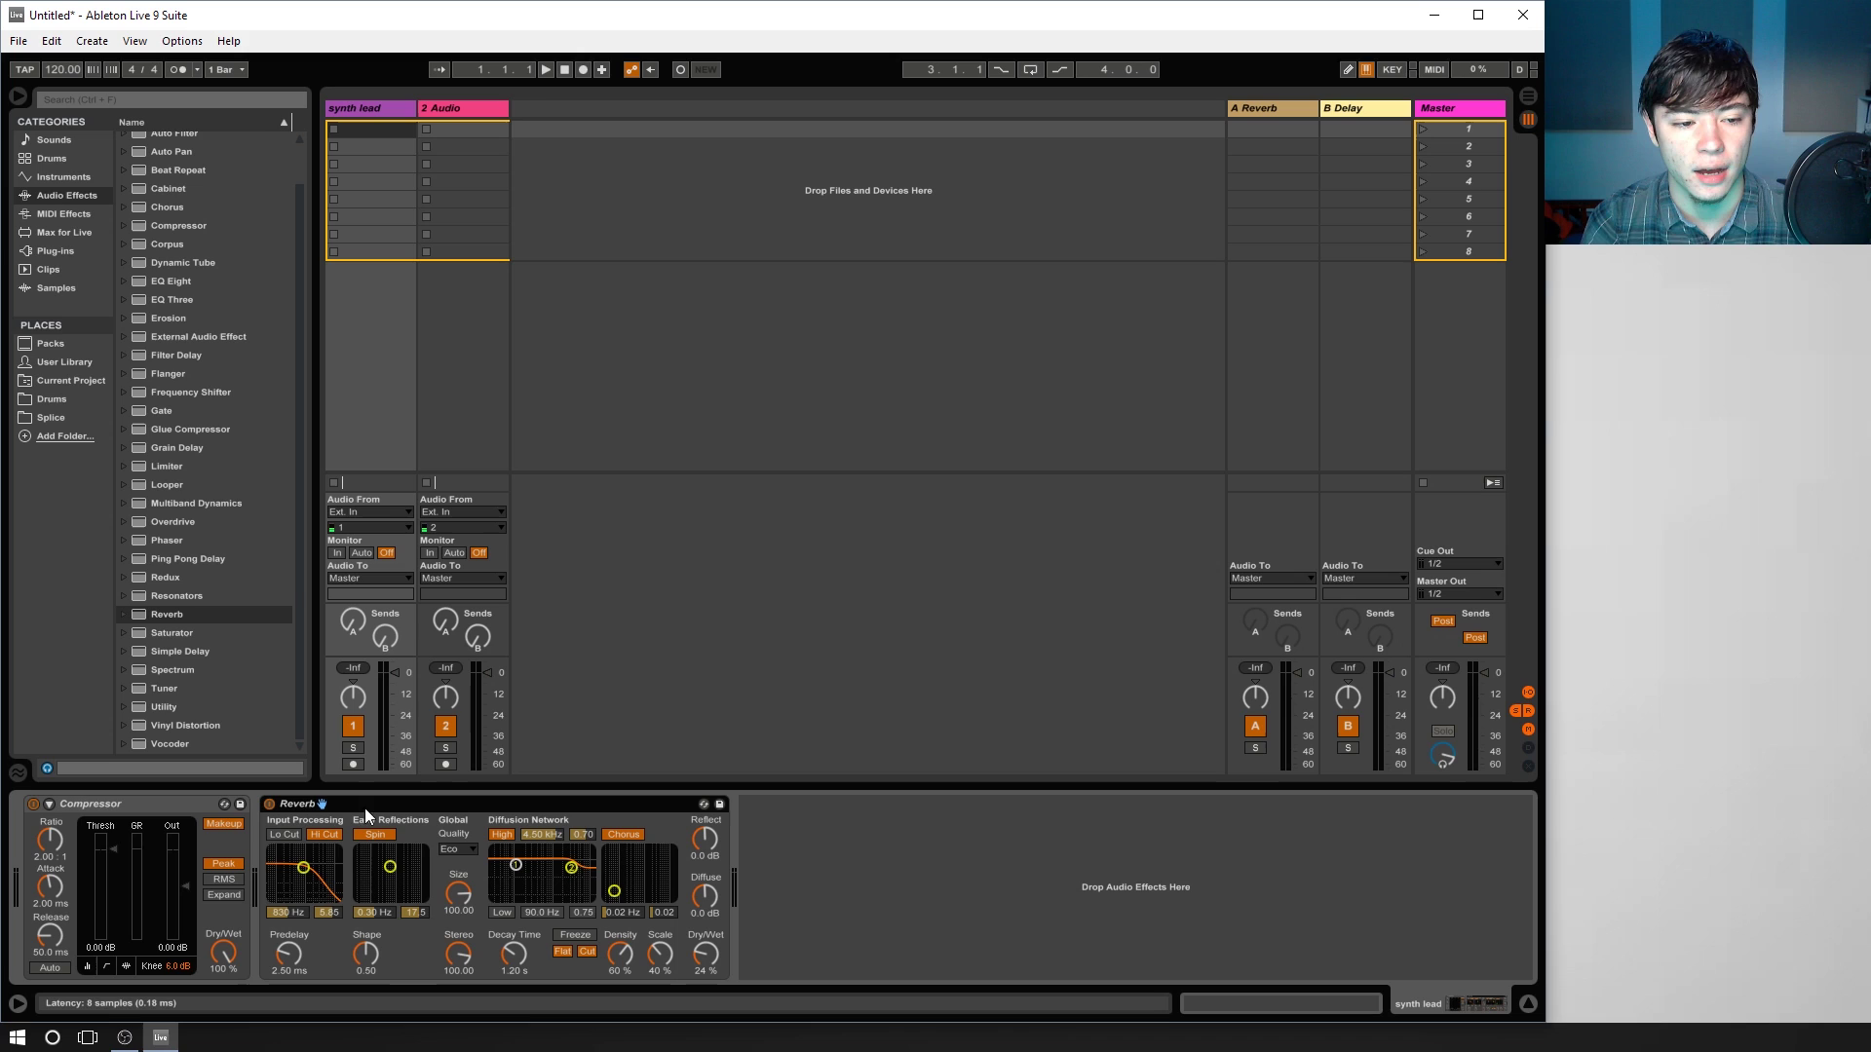
# Delete that Reverb again and raise synth lead's Send A to the A Reverb return.
pyautogui.click(136, 811)
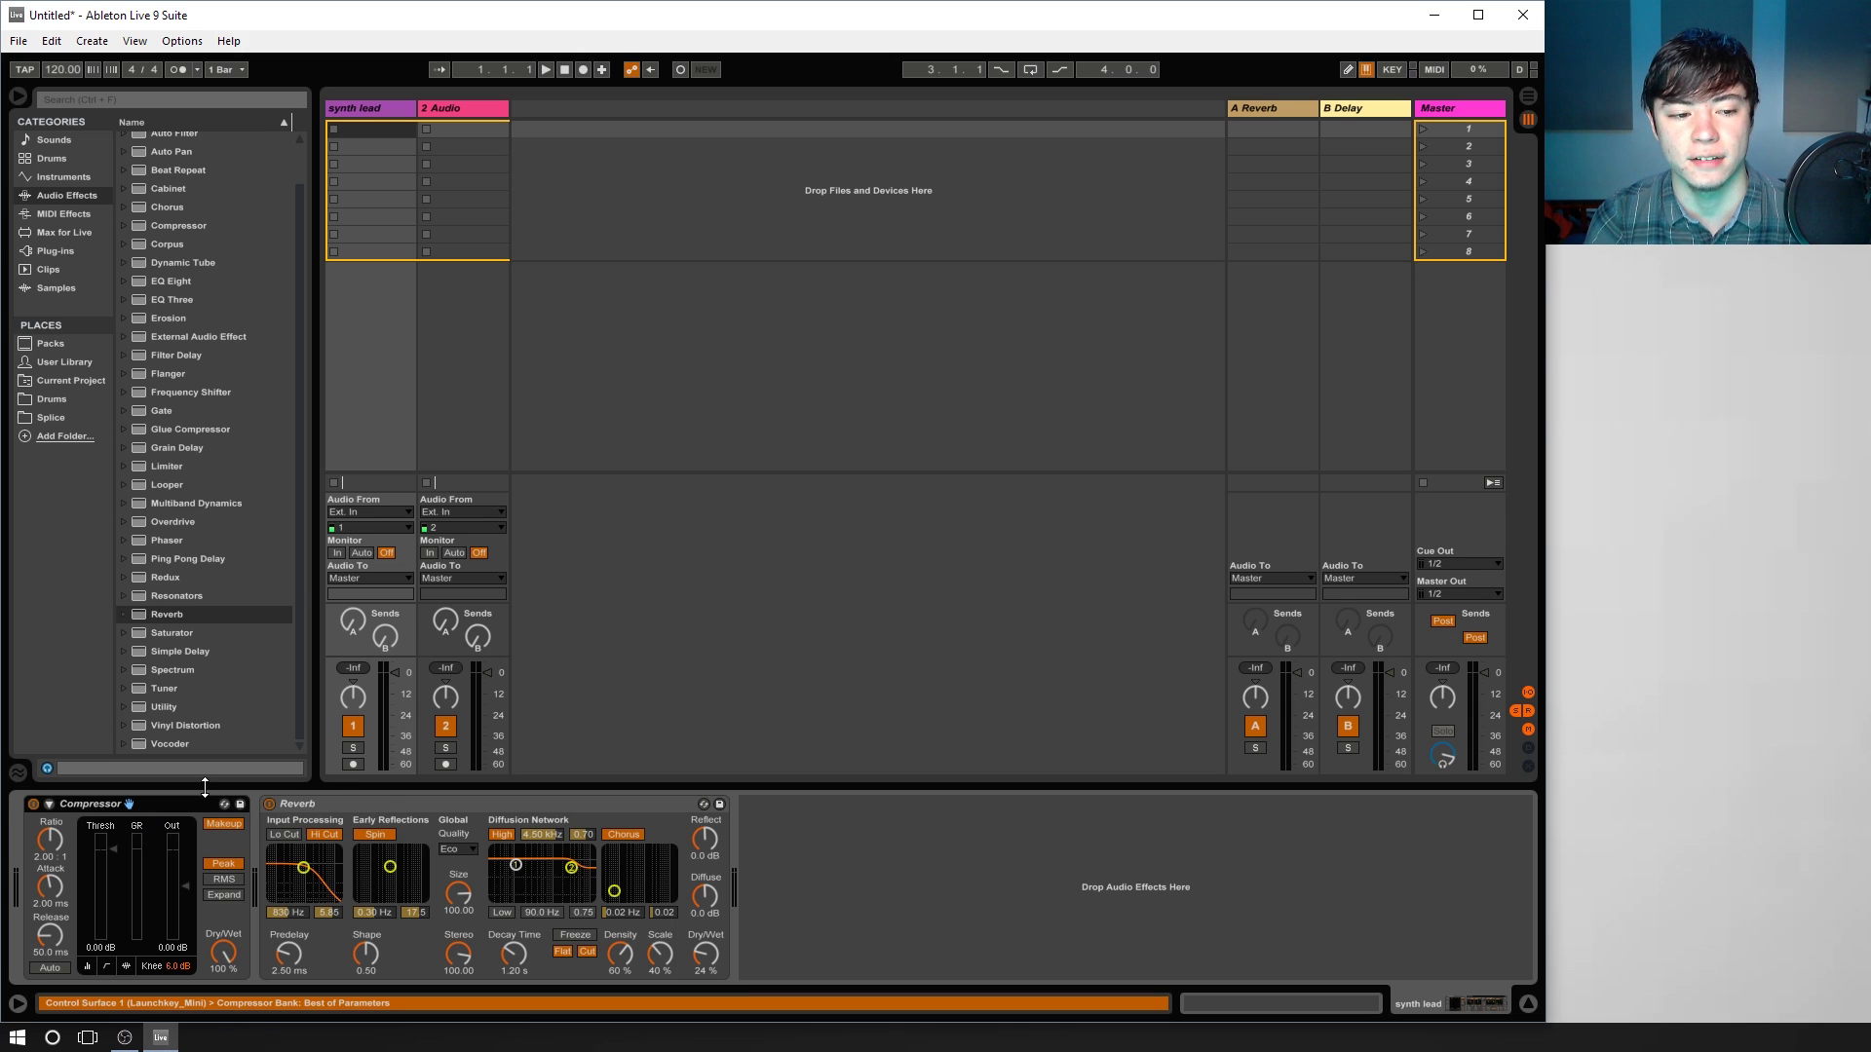
pyautogui.rightClick(312, 809)
pyautogui.click(346, 908)
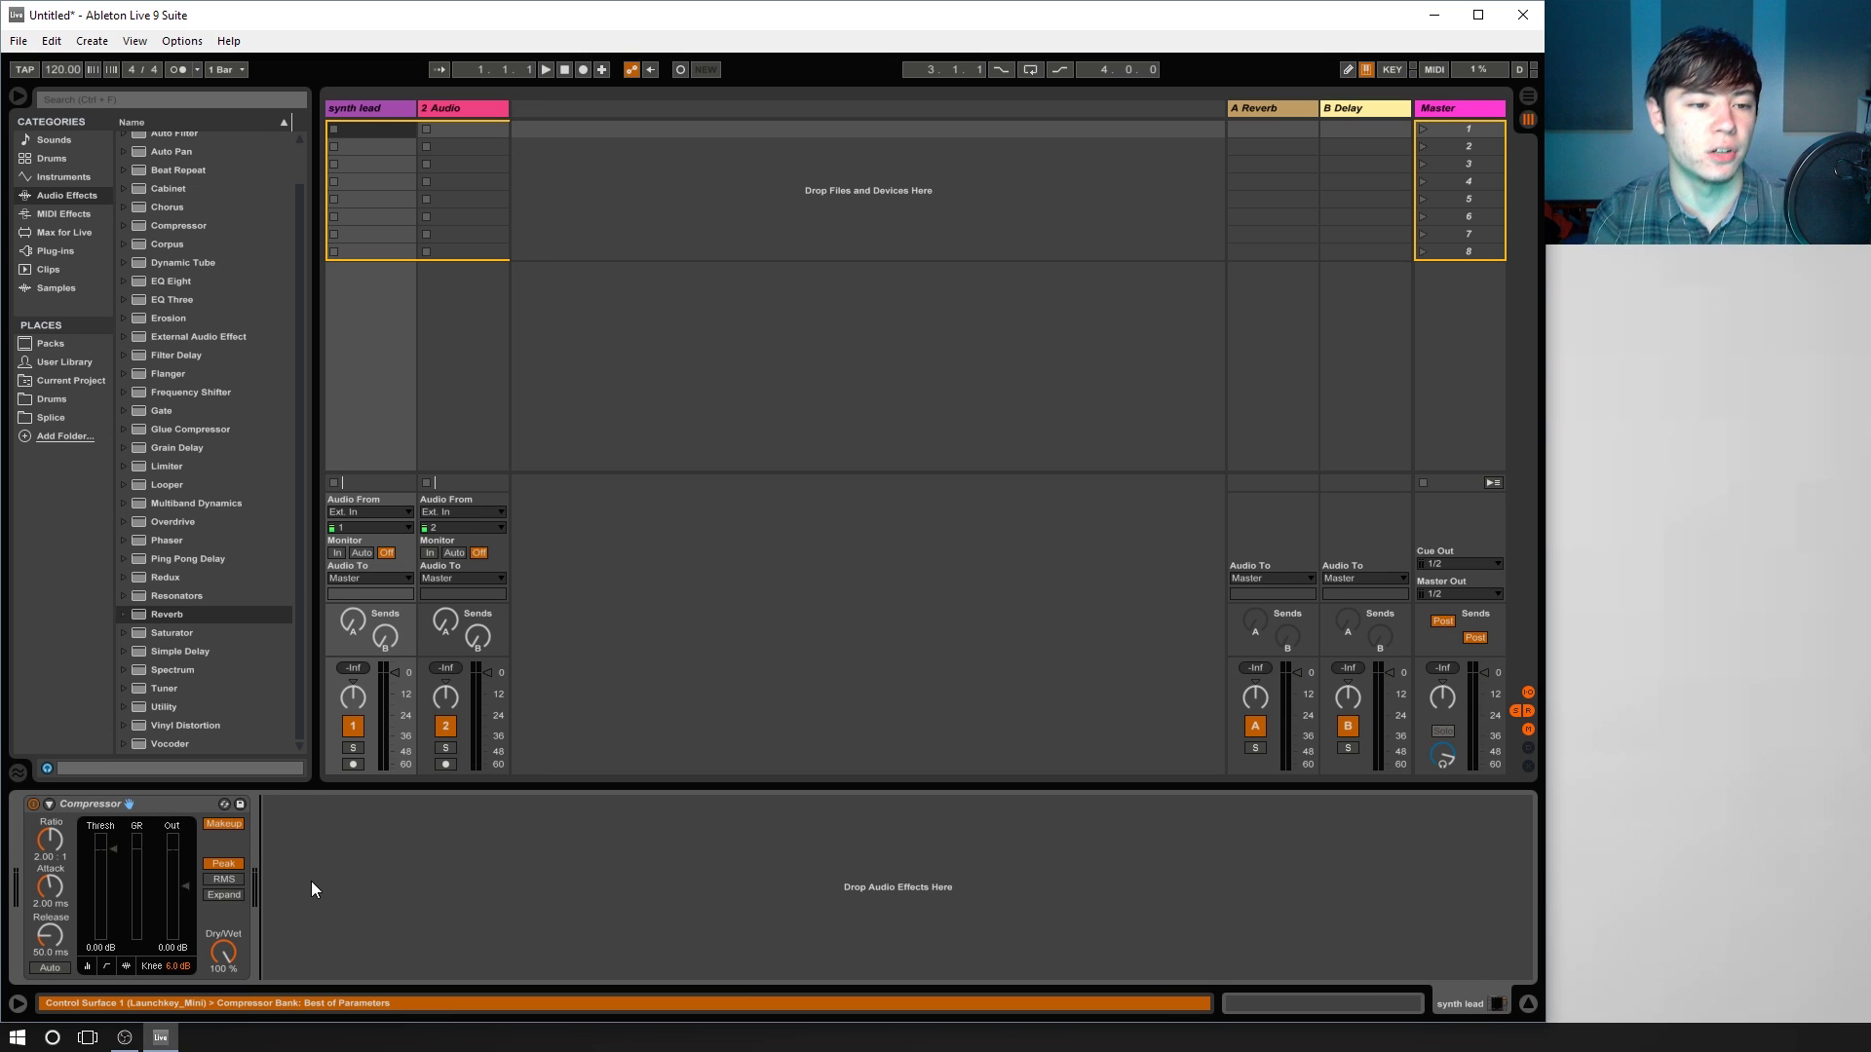
pyautogui.click(384, 109)
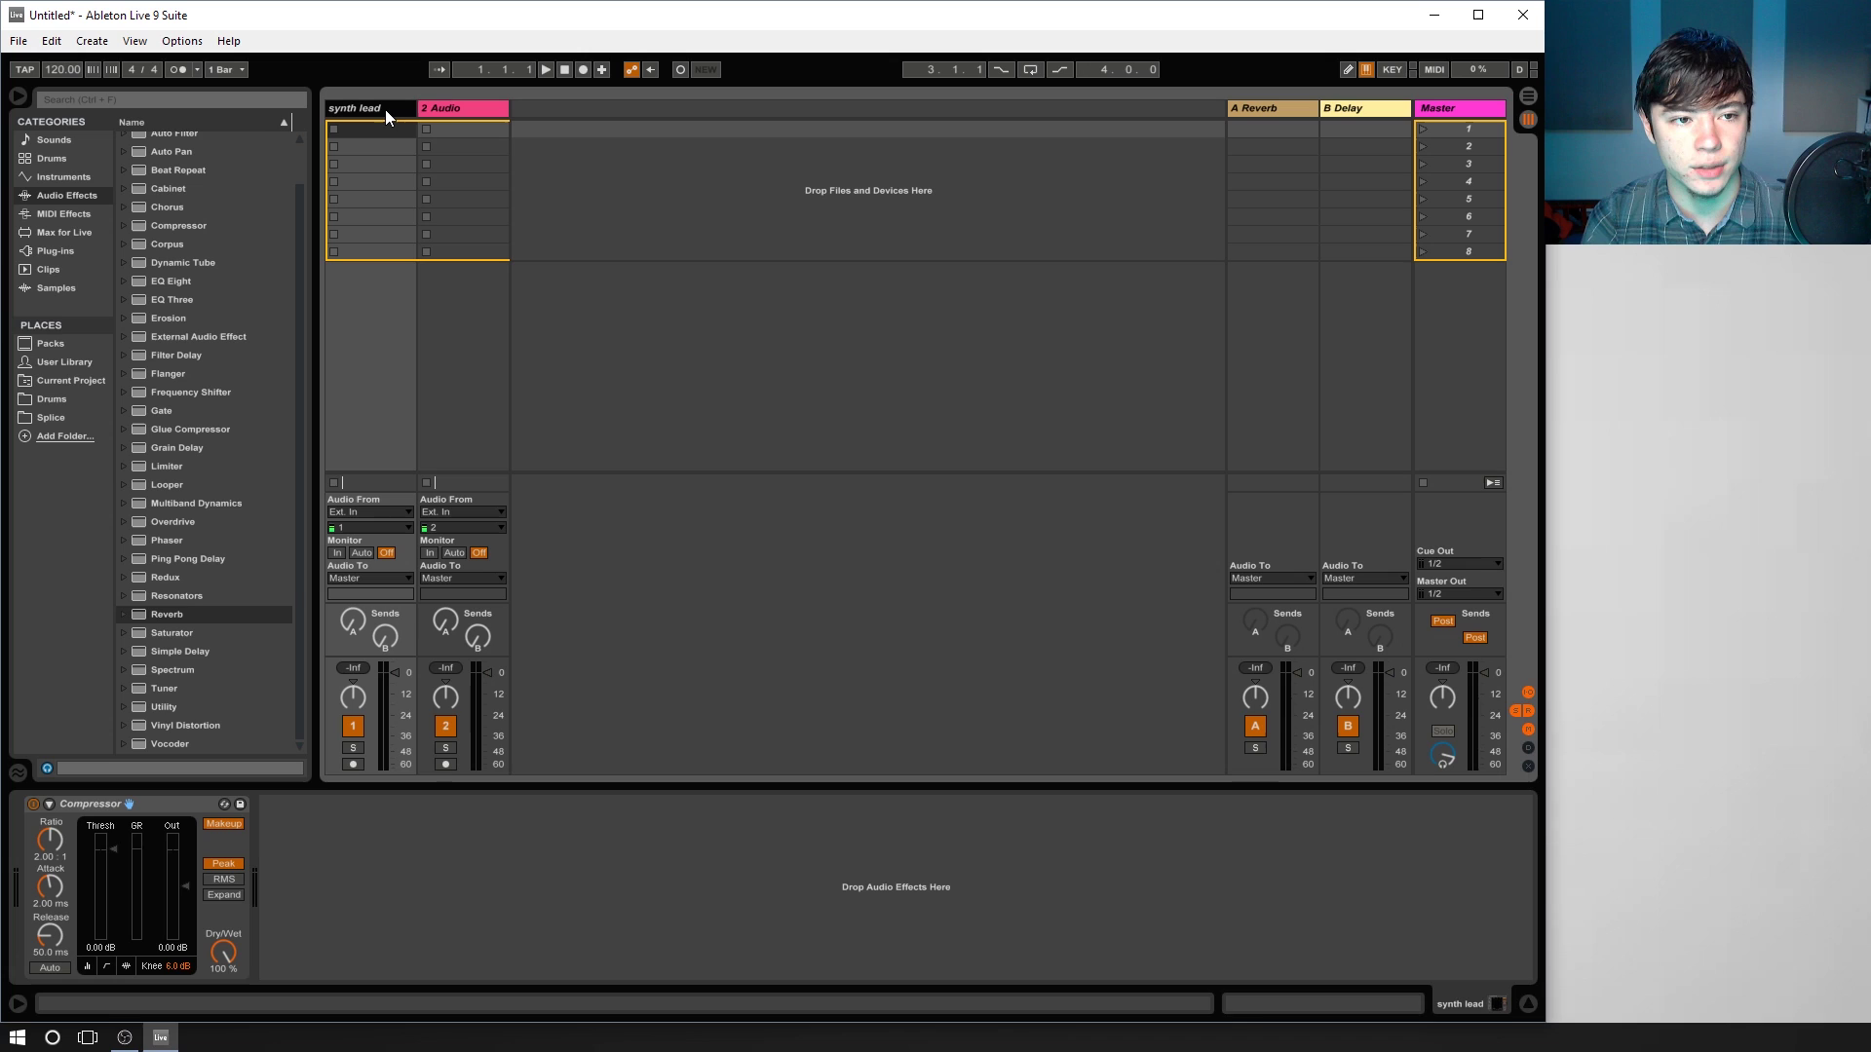
pyautogui.moveTo(337, 630); pyautogui.dragTo(337, 577)
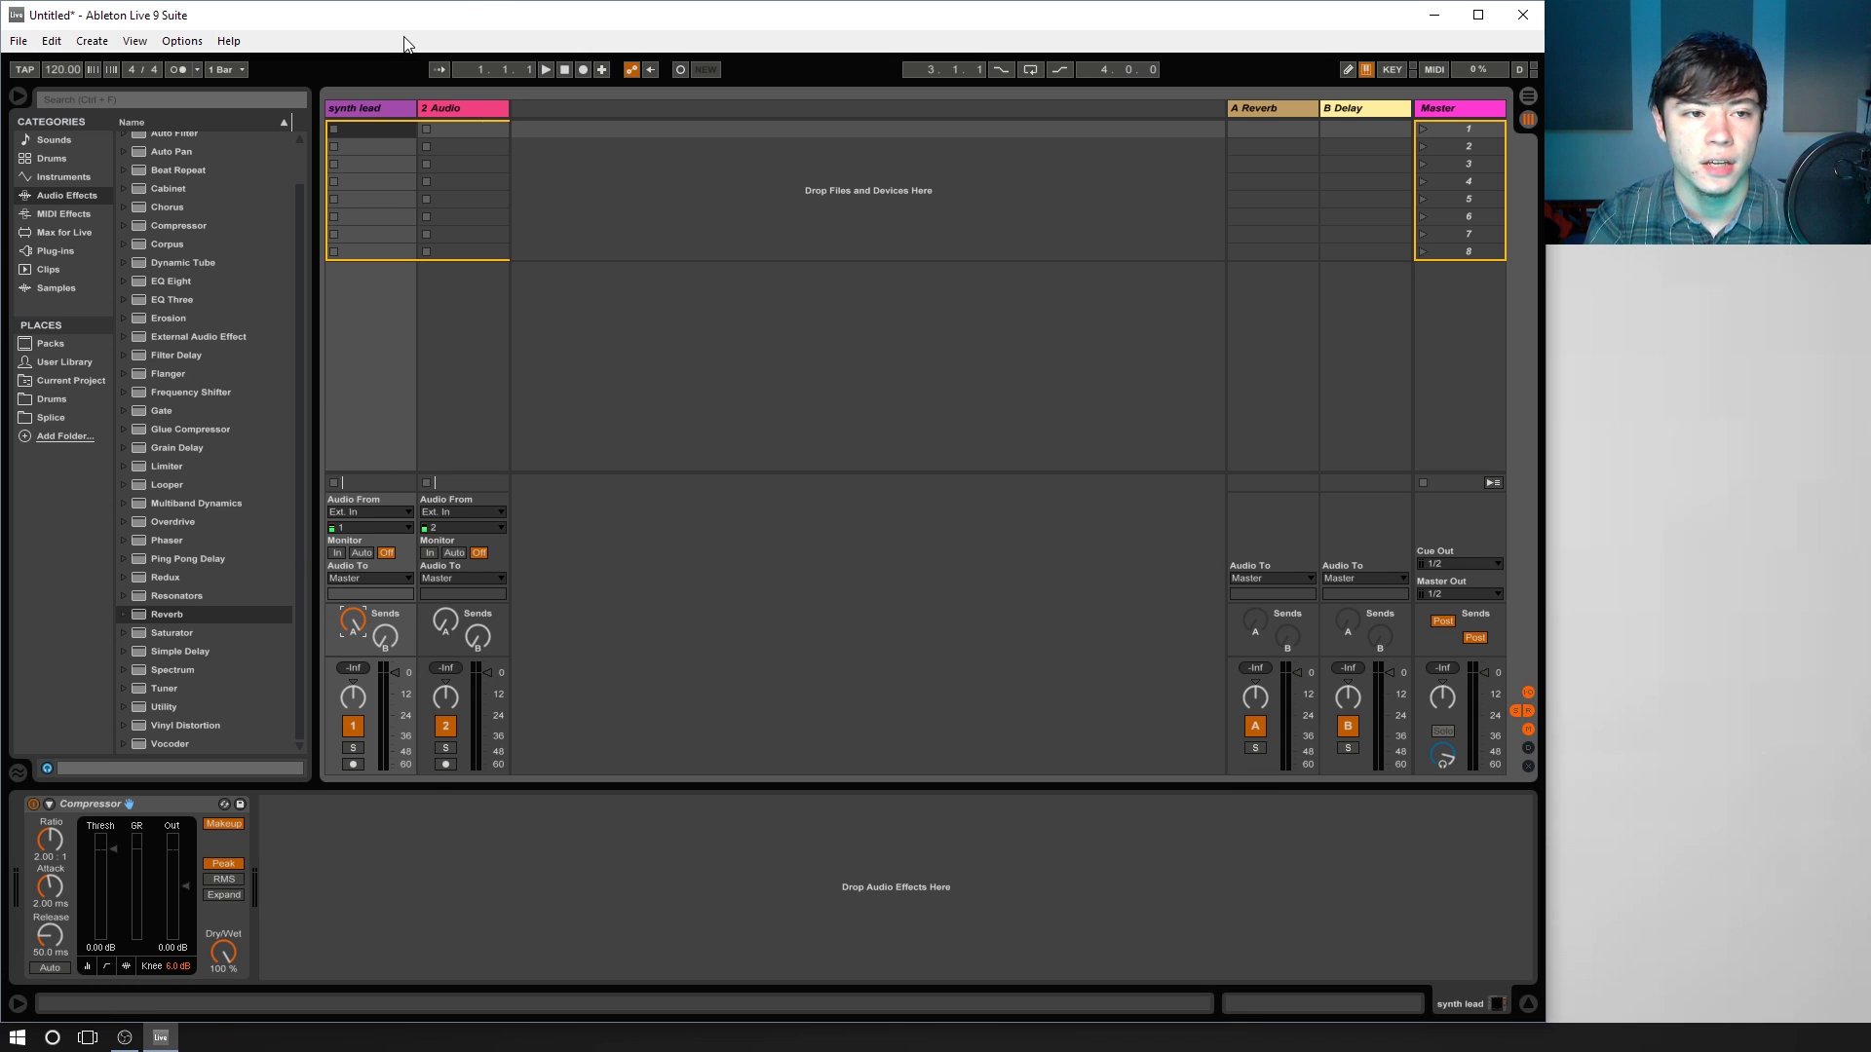
# Compare the devices on synth lead, the A Reverb return and the Master track.
pyautogui.click(376, 111)
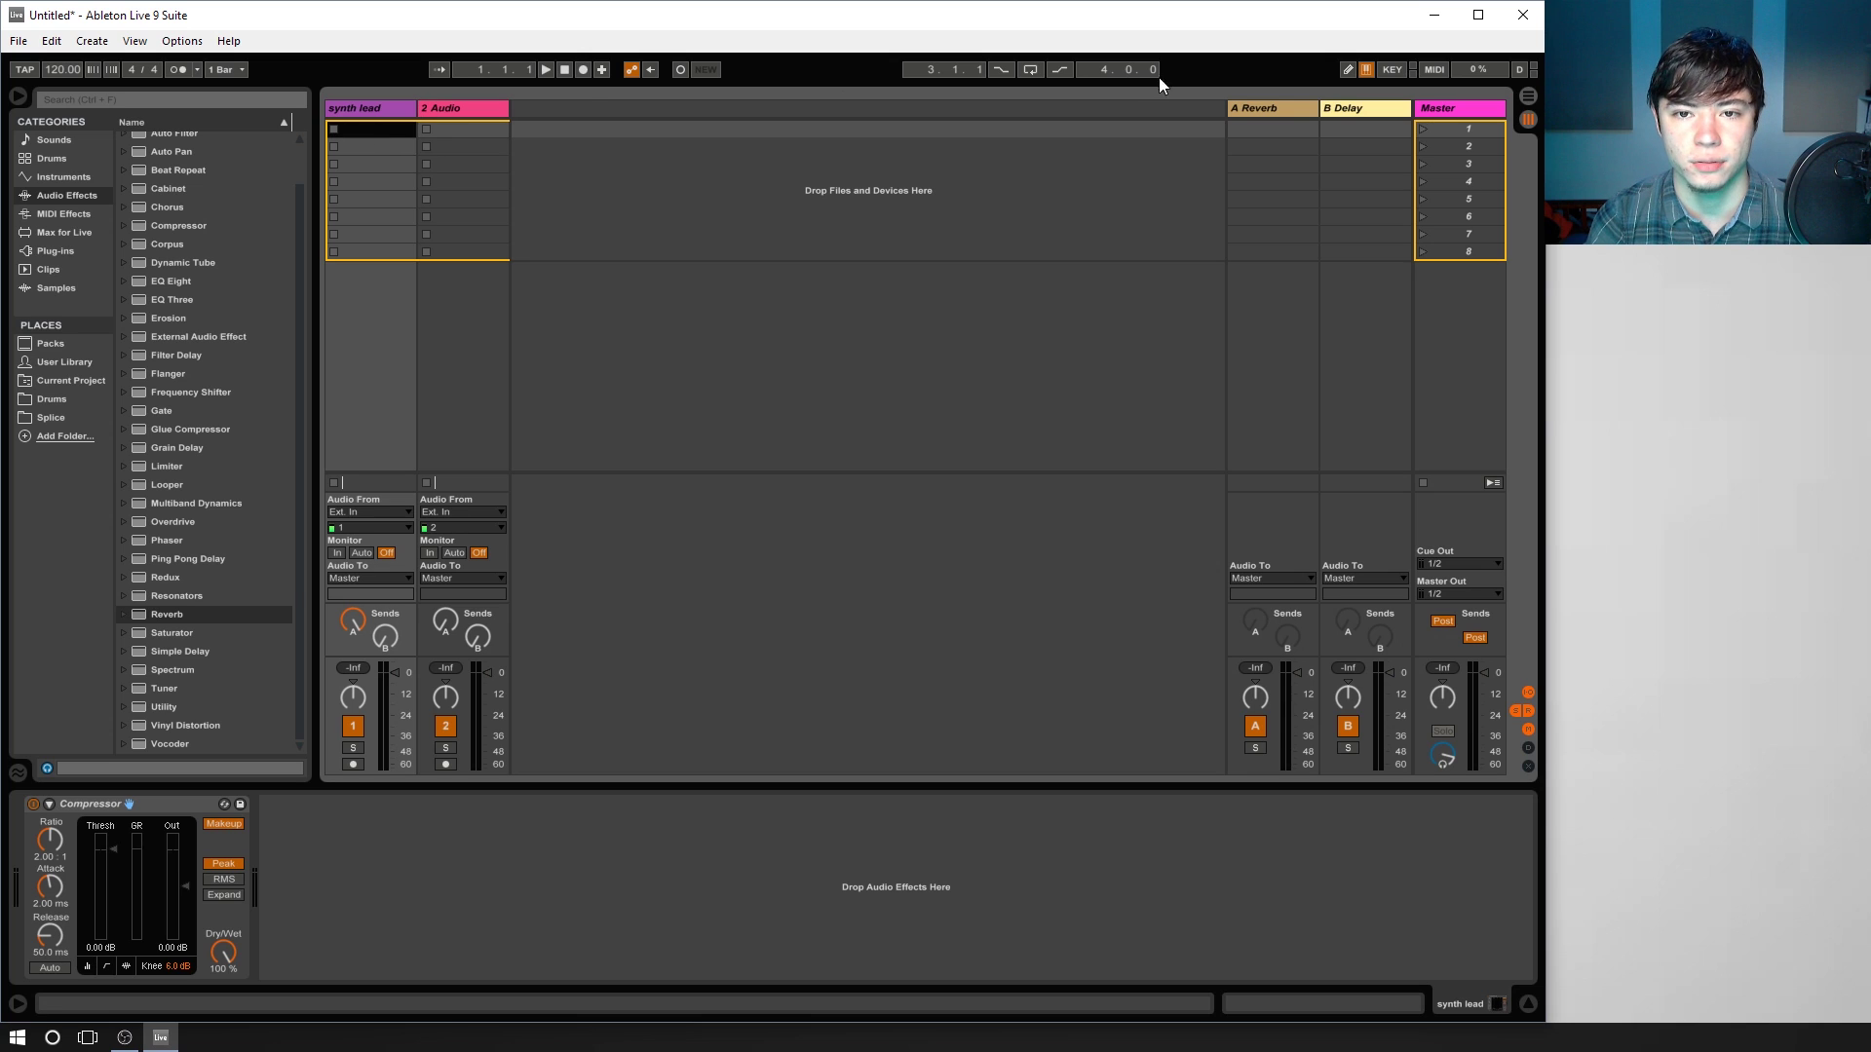
pyautogui.click(1266, 109)
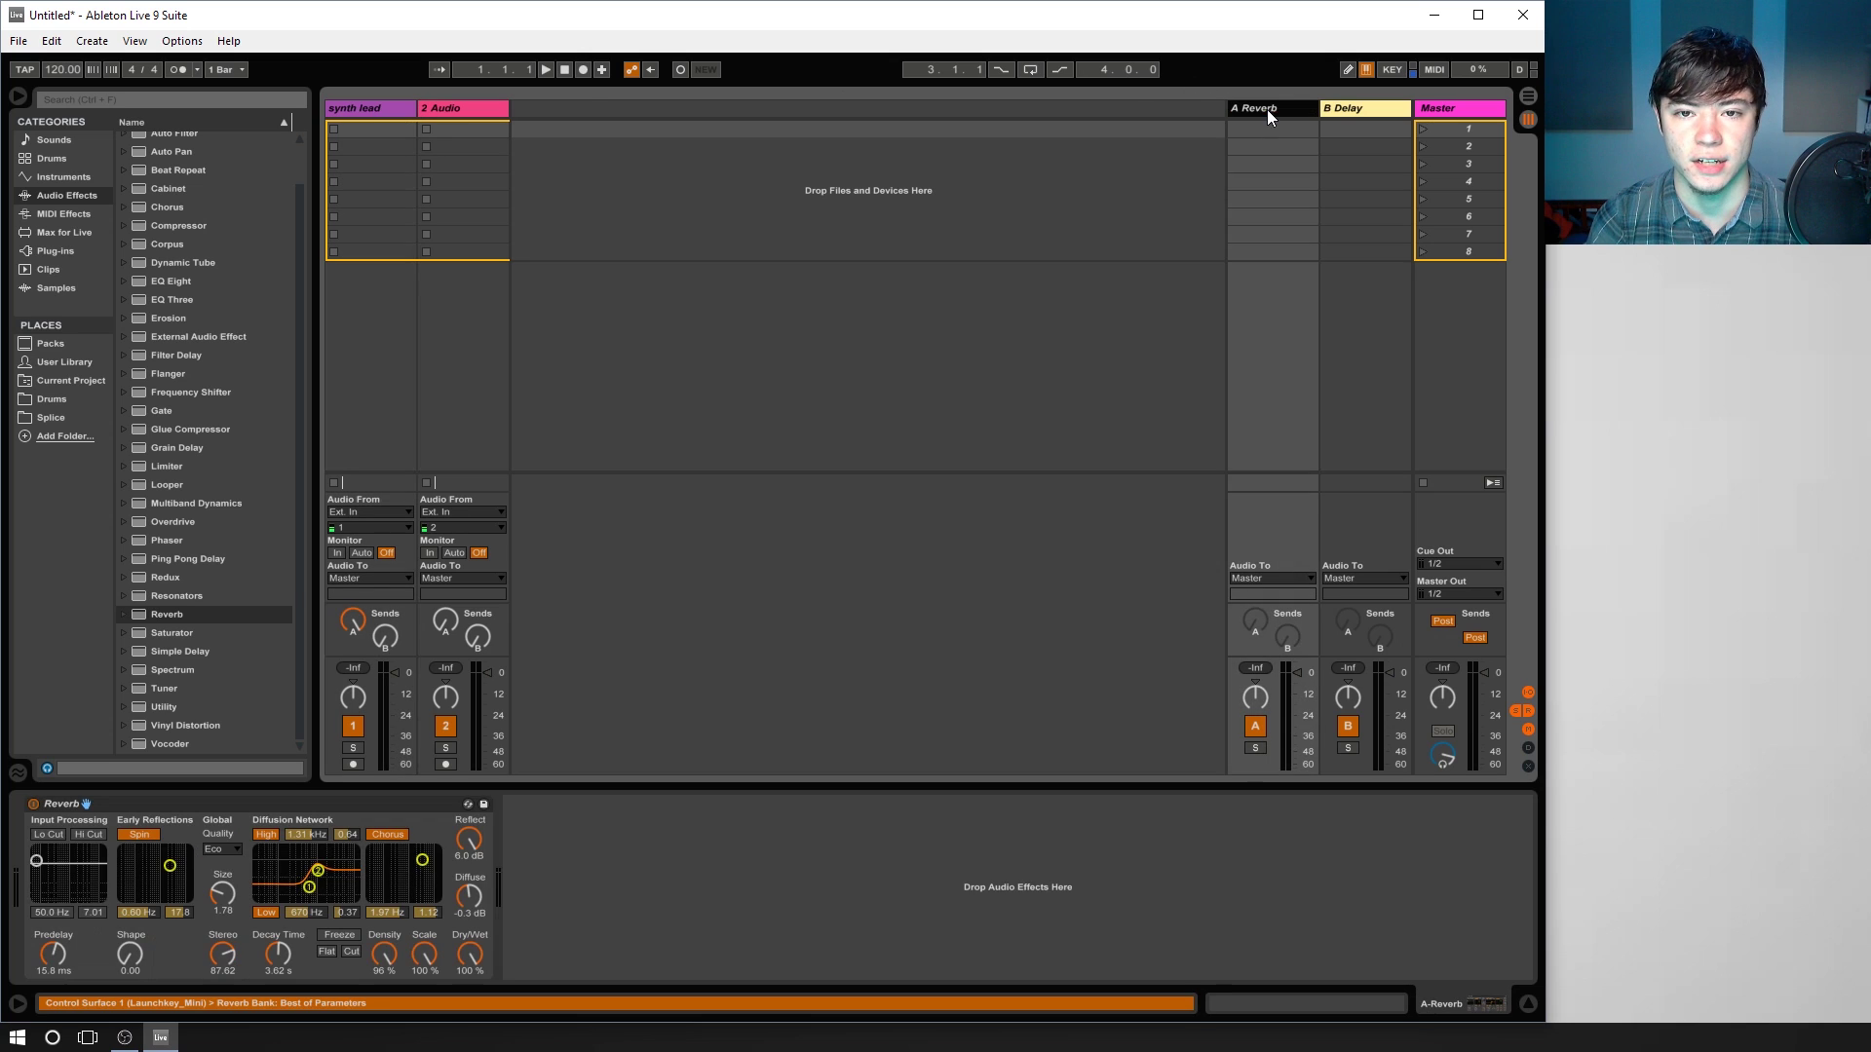
pyautogui.click(377, 111)
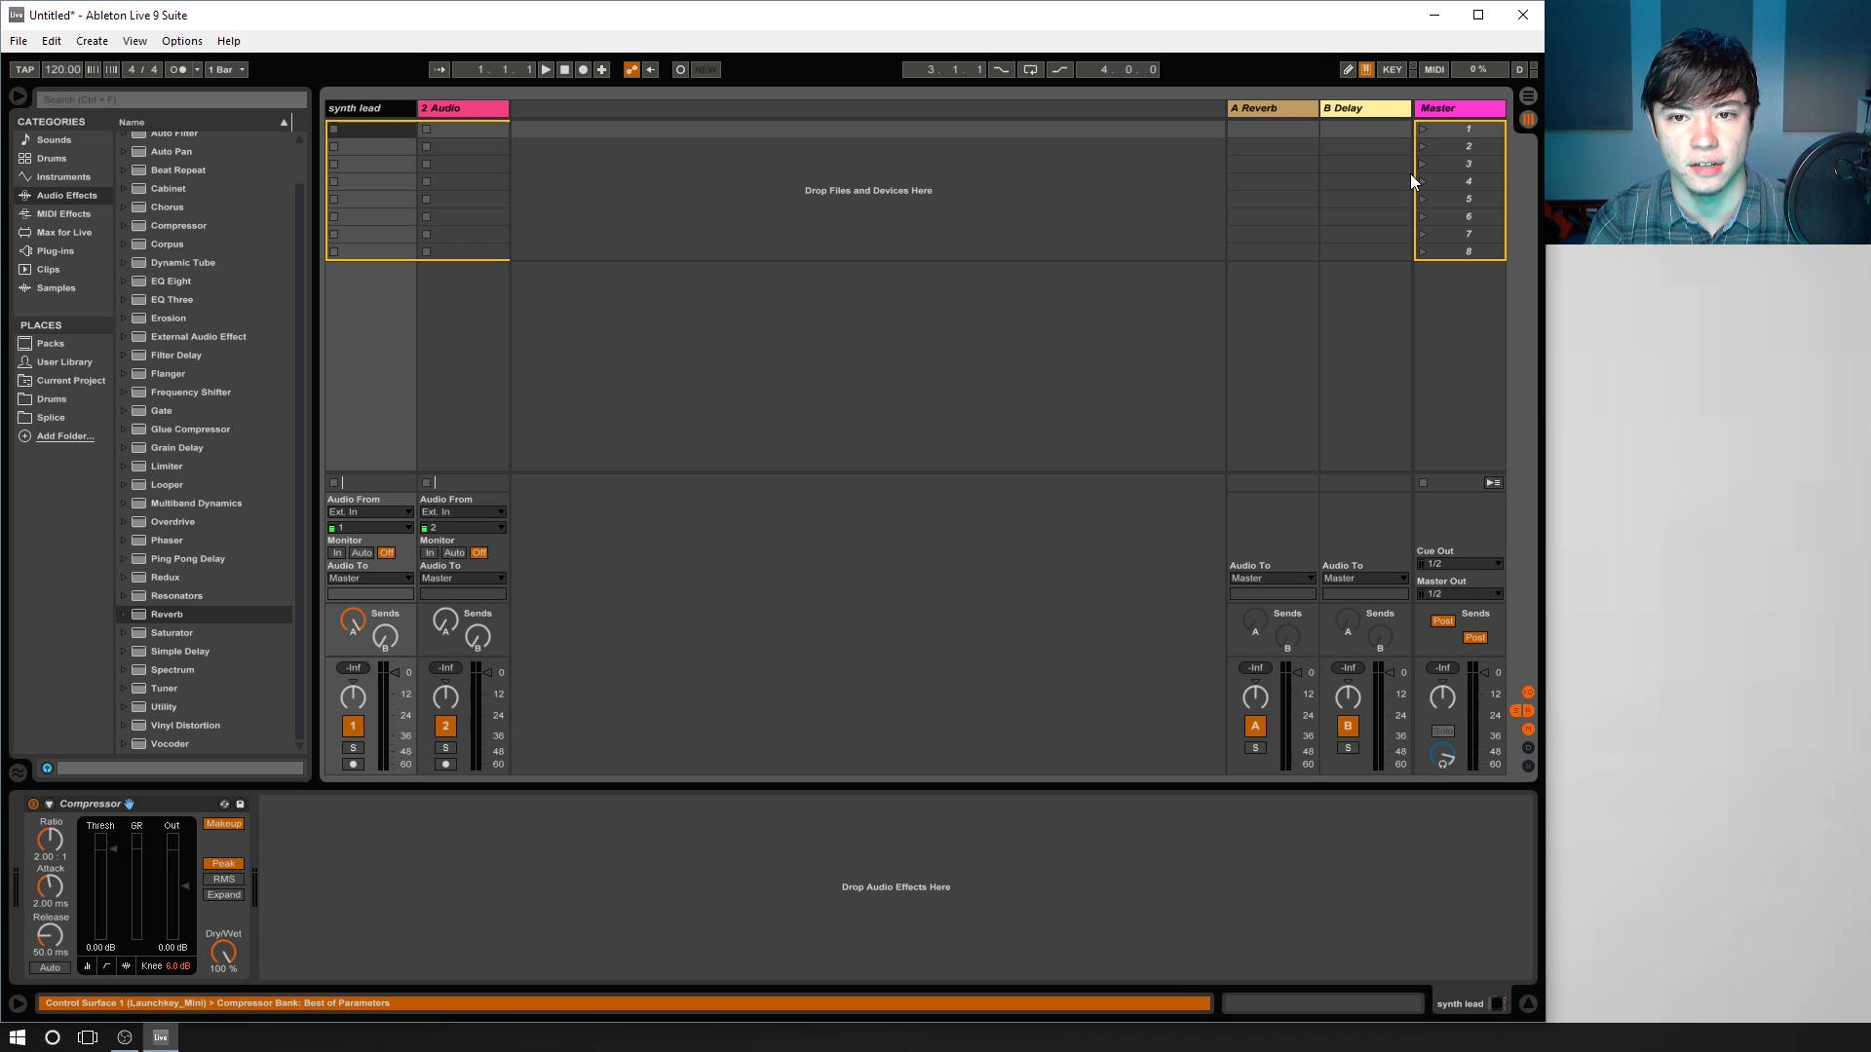
pyautogui.click(1451, 111)
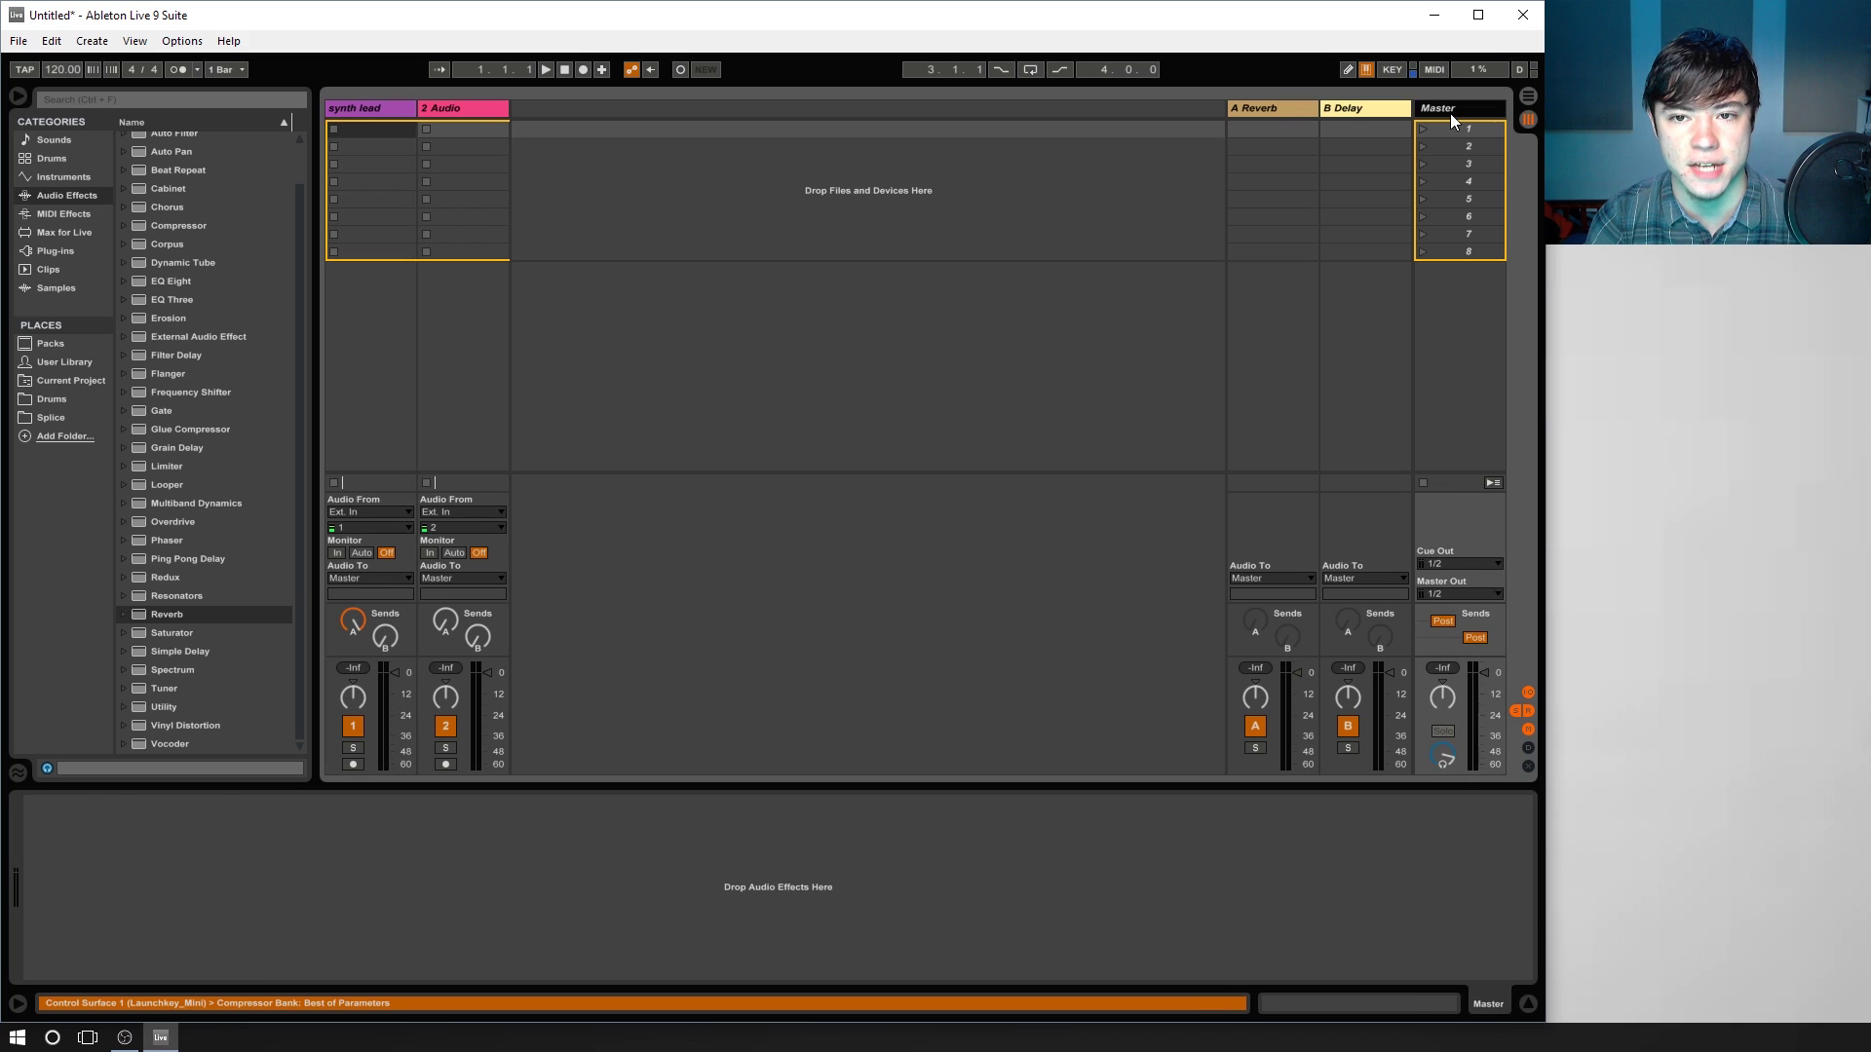
pyautogui.click(365, 107)
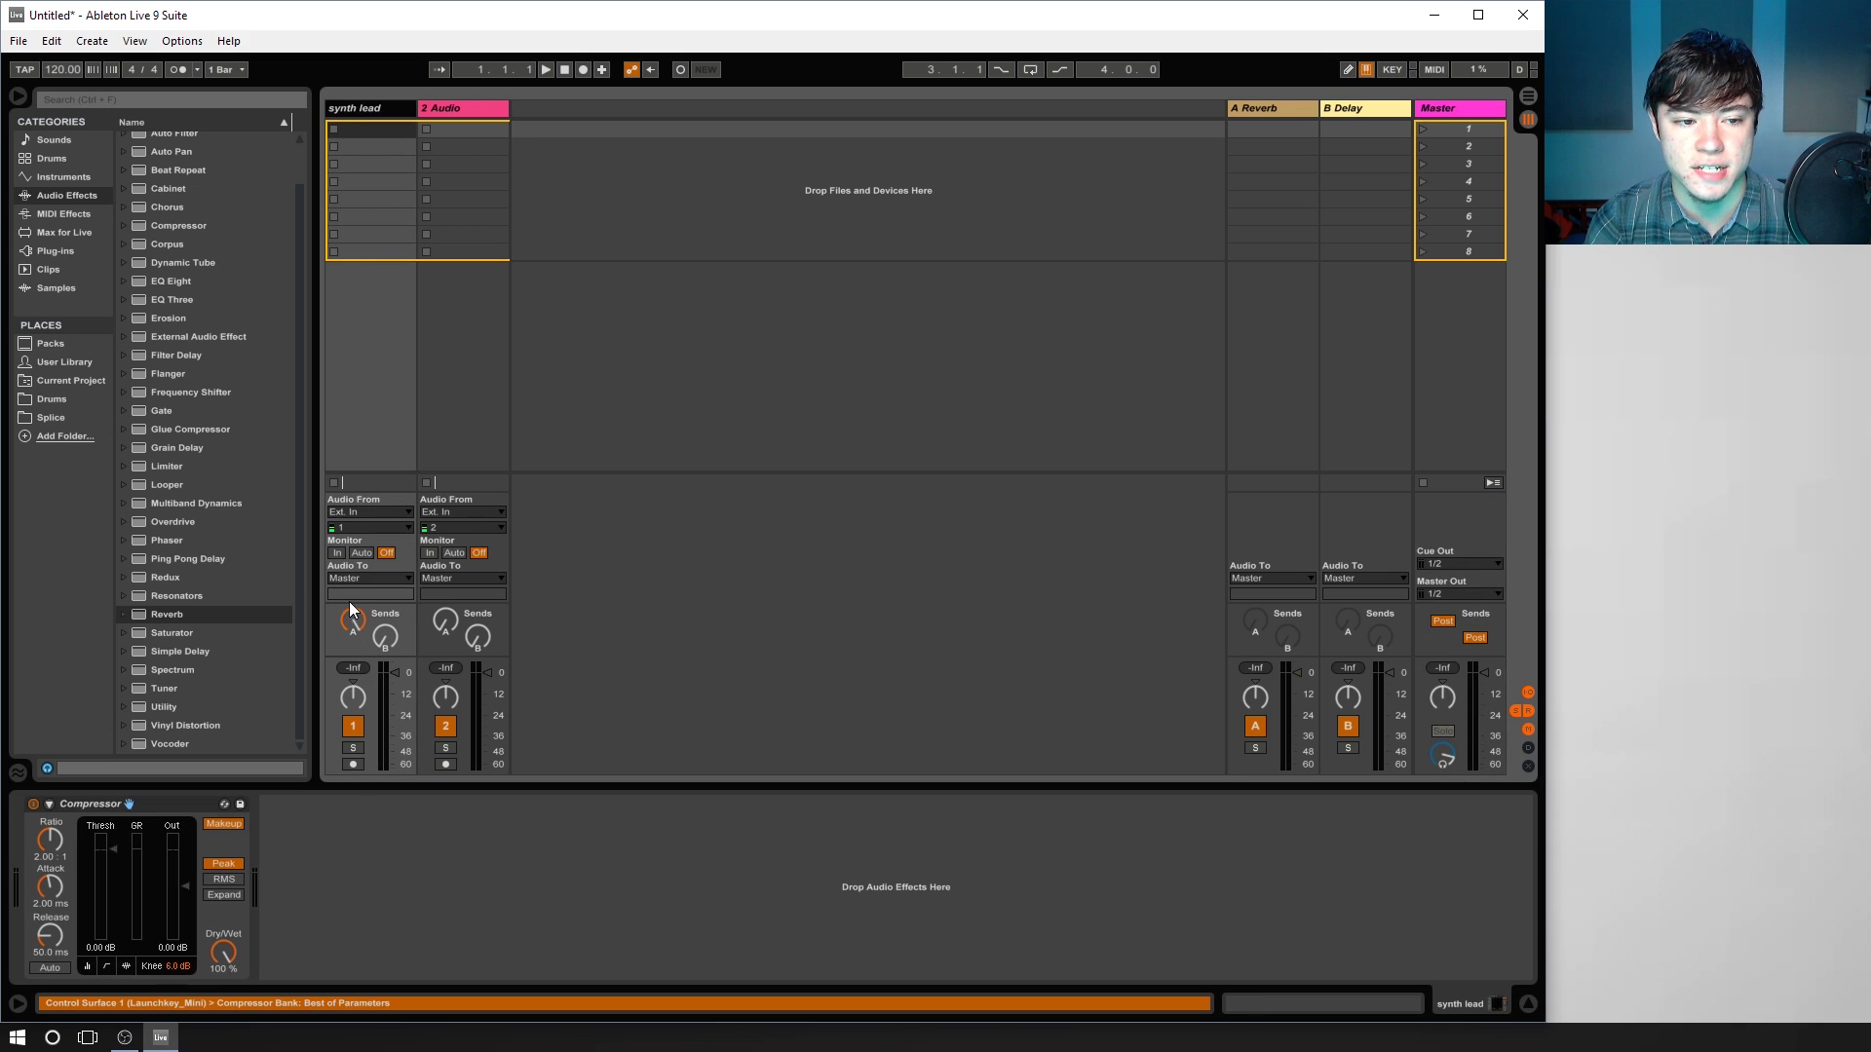
pyautogui.click(1278, 106)
pyautogui.click(1461, 109)
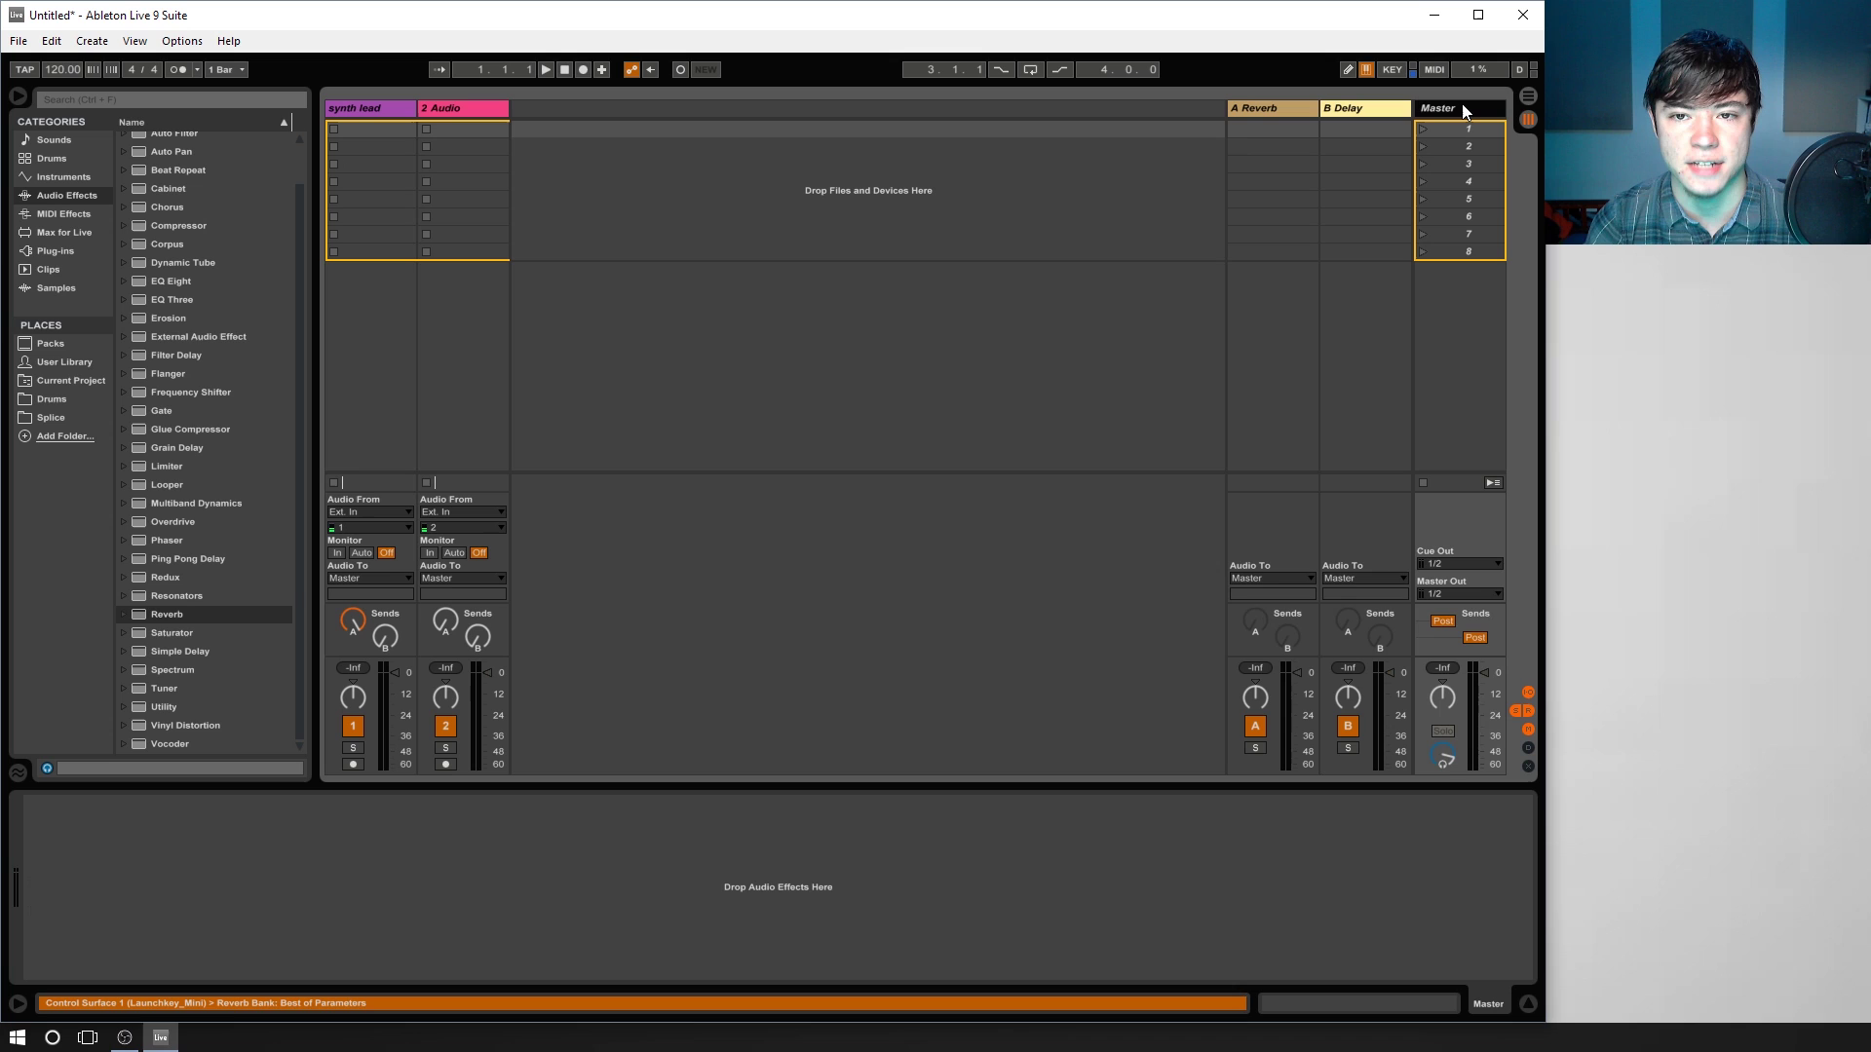
pyautogui.click(374, 109)
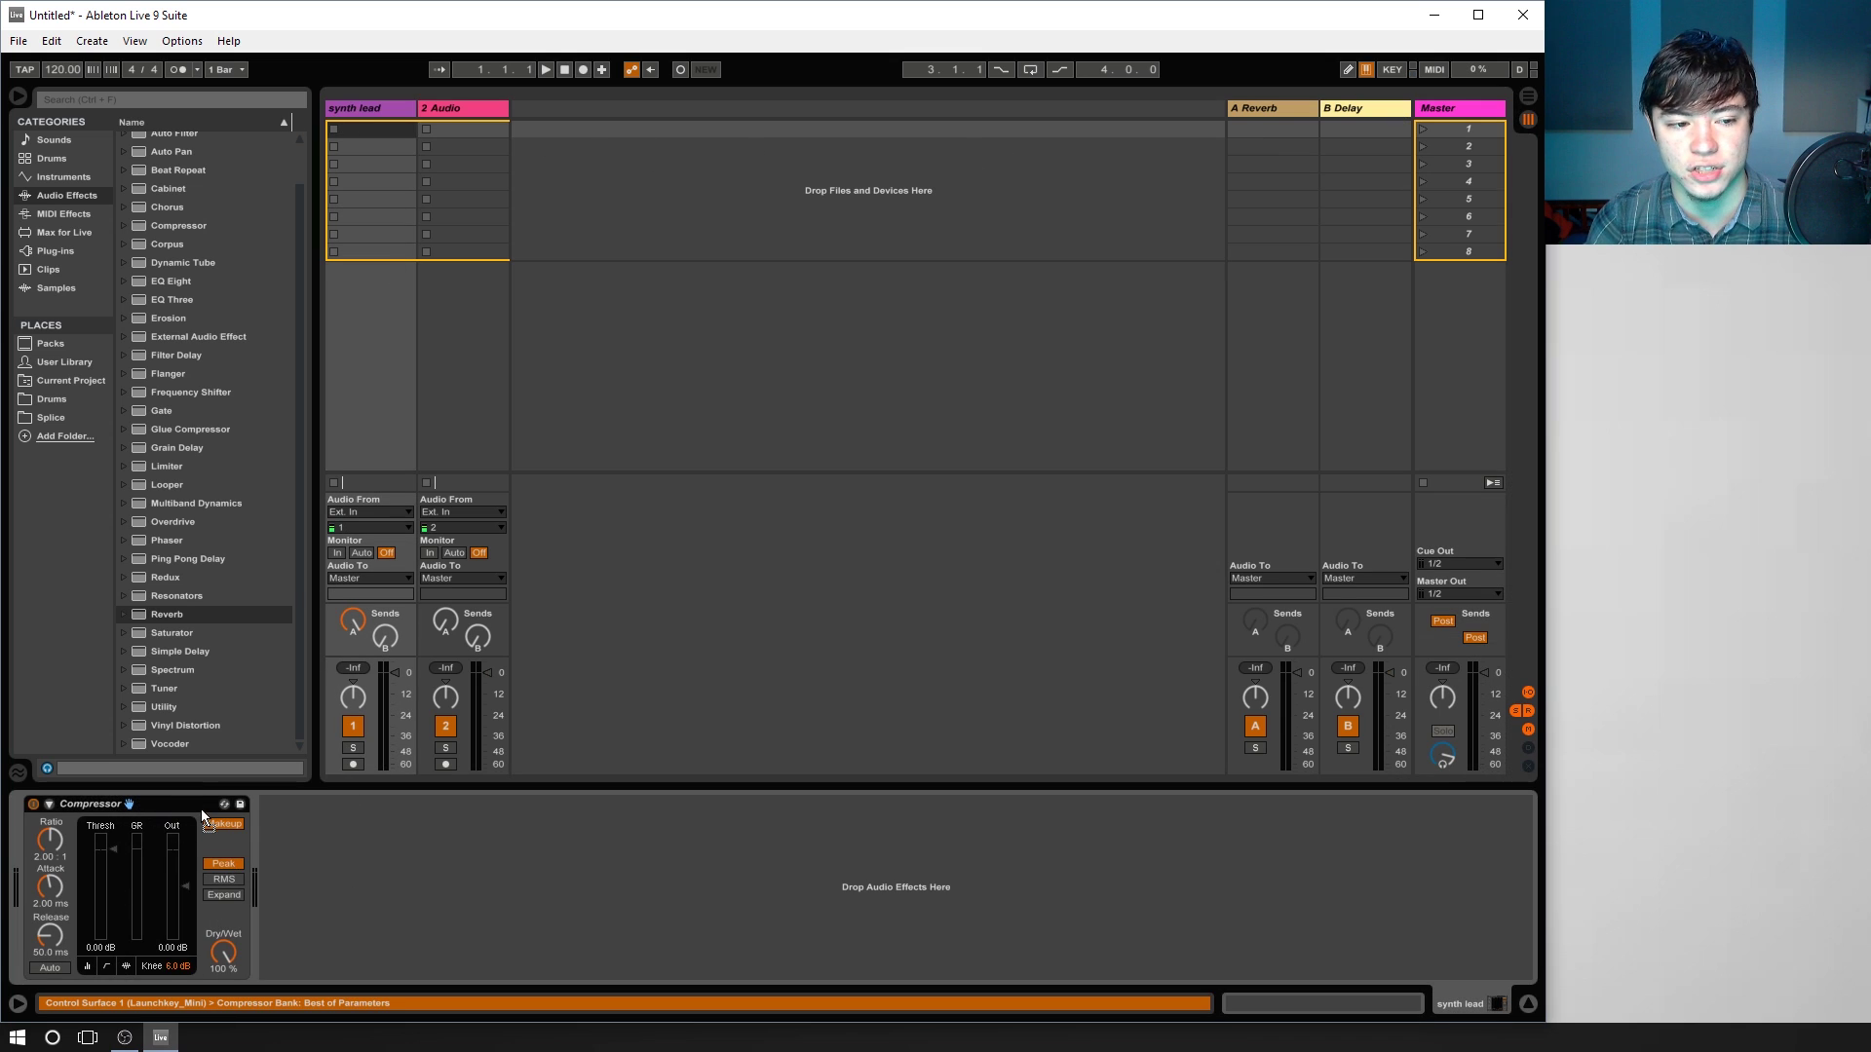
pyautogui.click(355, 622)
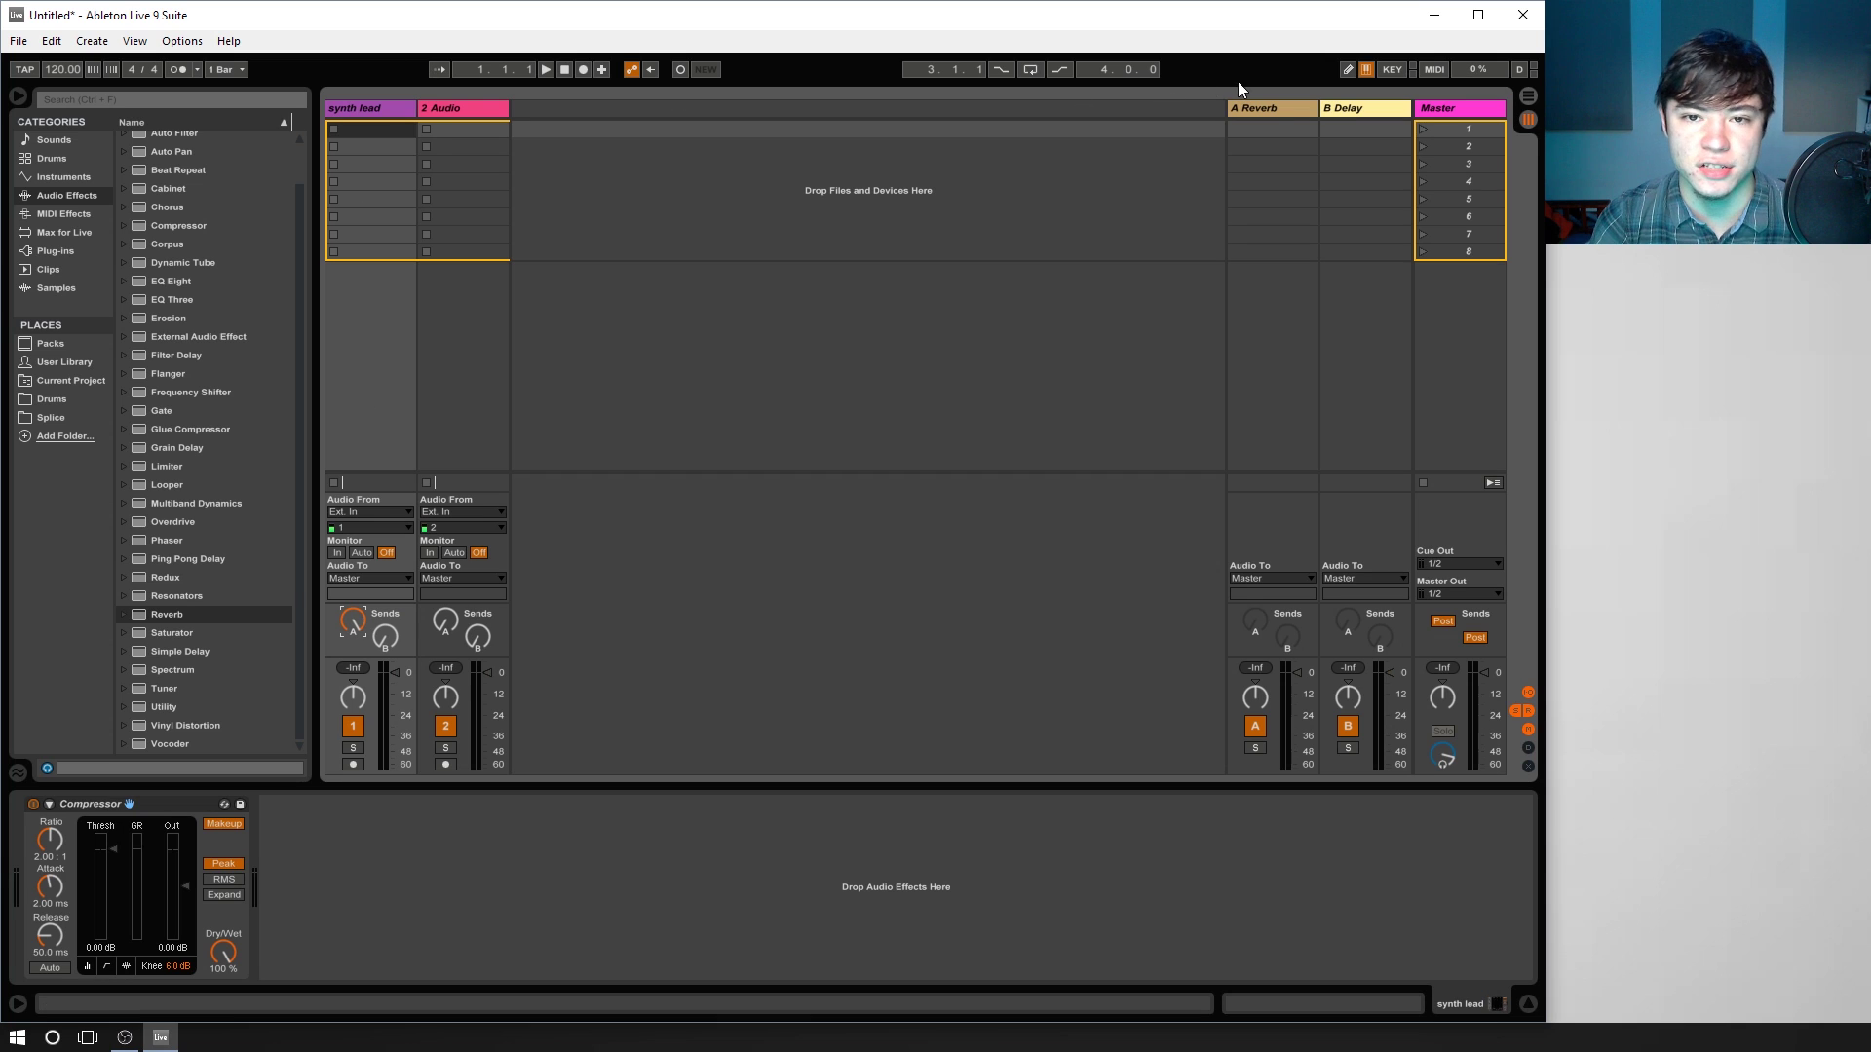
# Check synth lead's reverb send level and bring up B Delay's Delay device.
pyautogui.click(341, 119)
pyautogui.click(1290, 111)
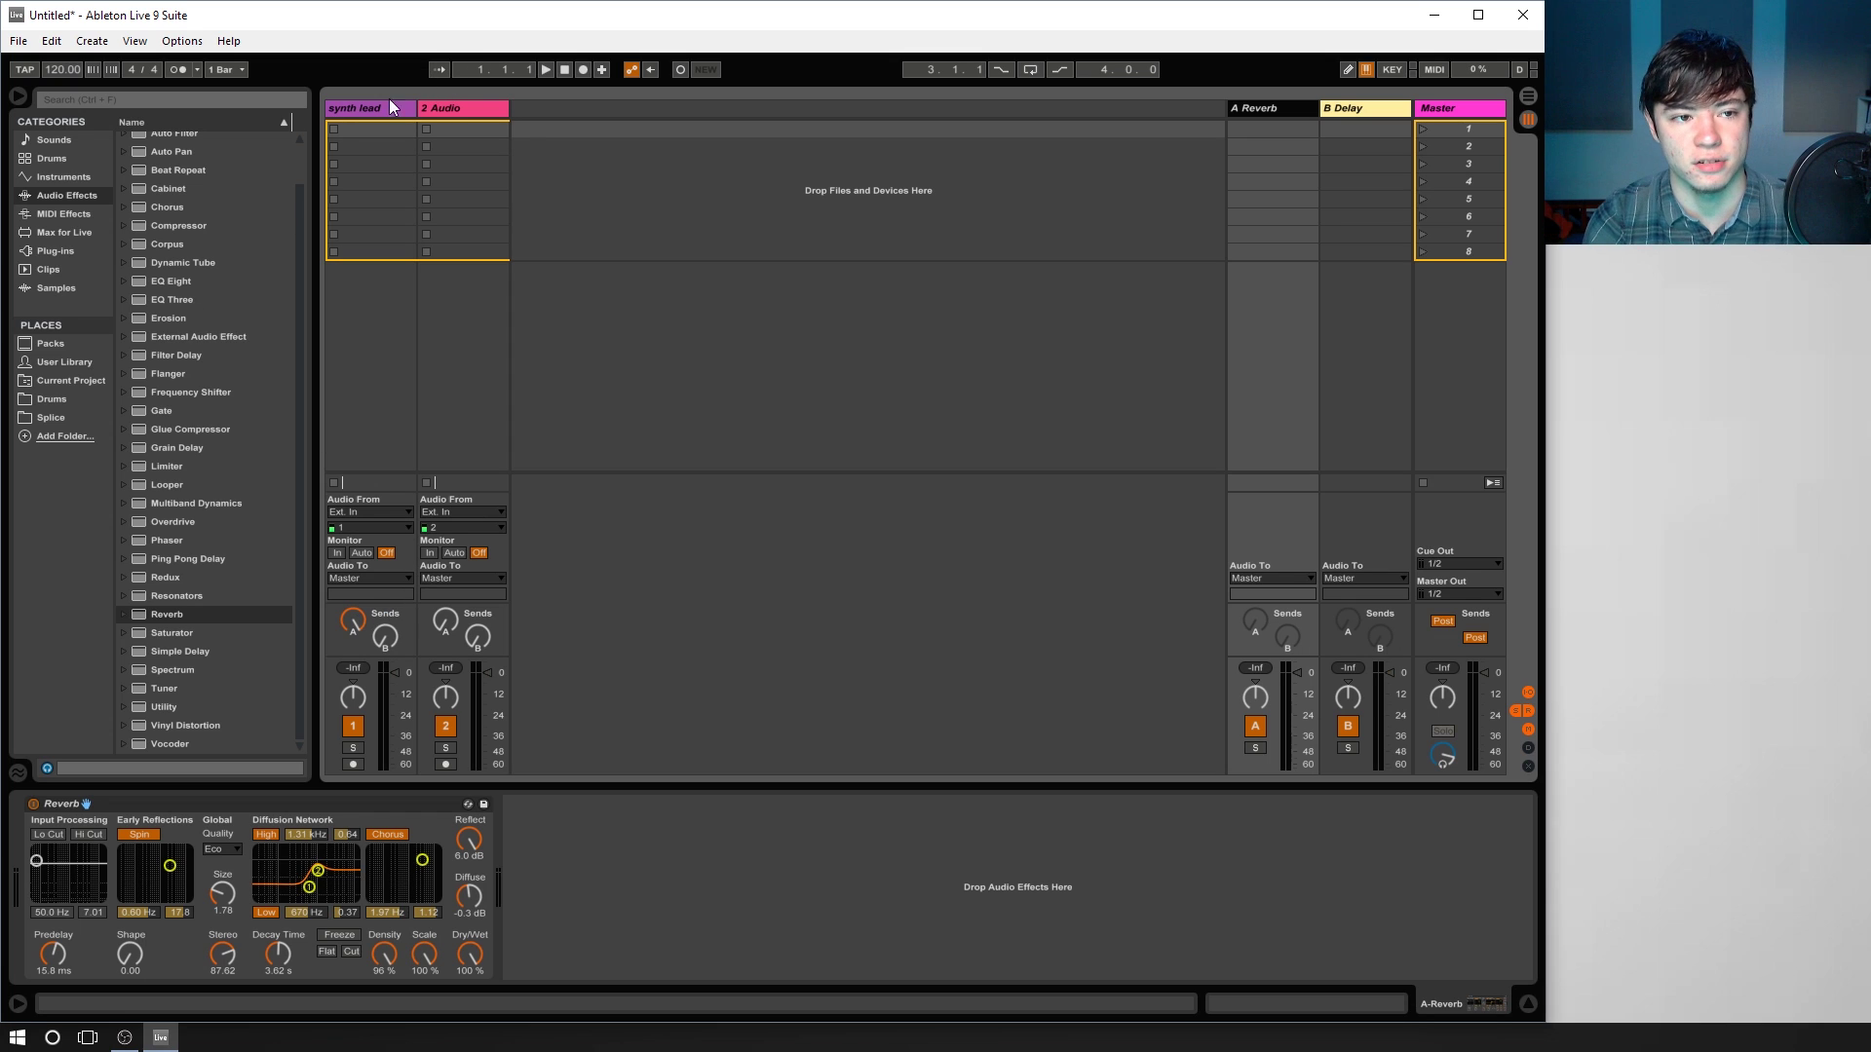
pyautogui.click(359, 107)
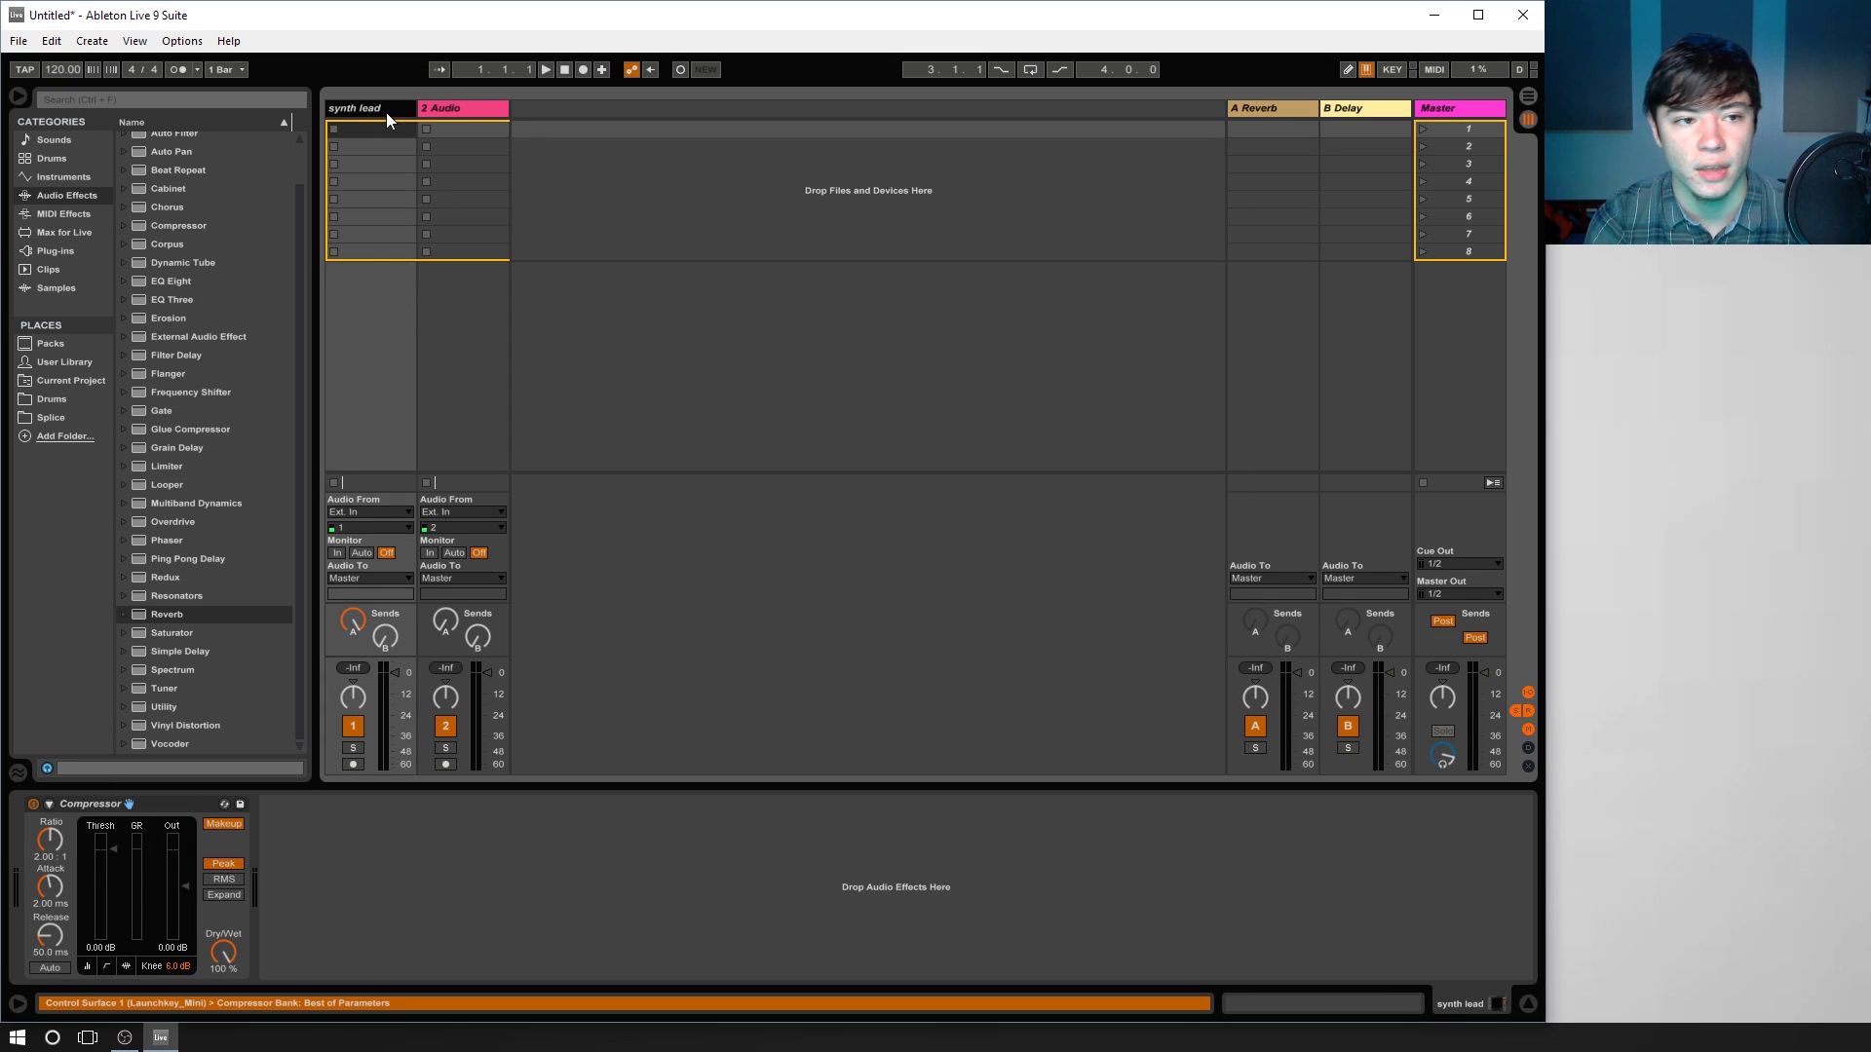
pyautogui.click(1241, 107)
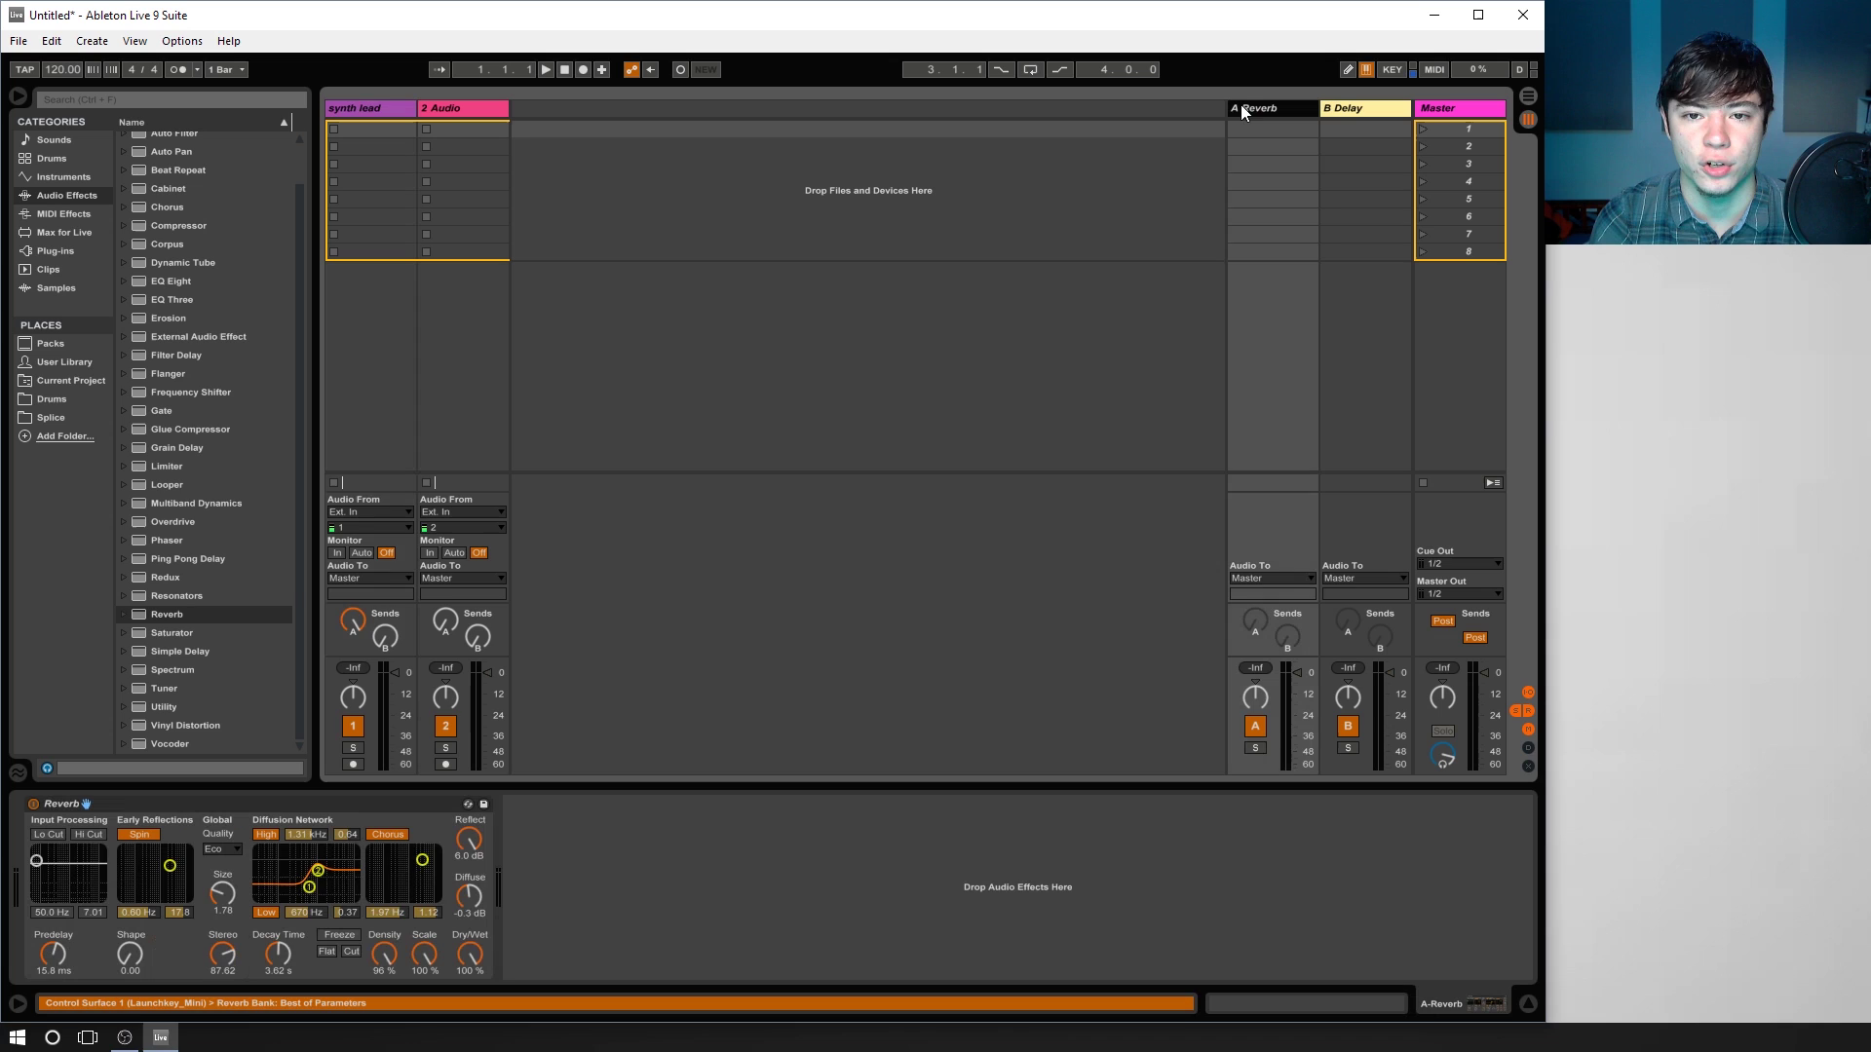
pyautogui.click(352, 620)
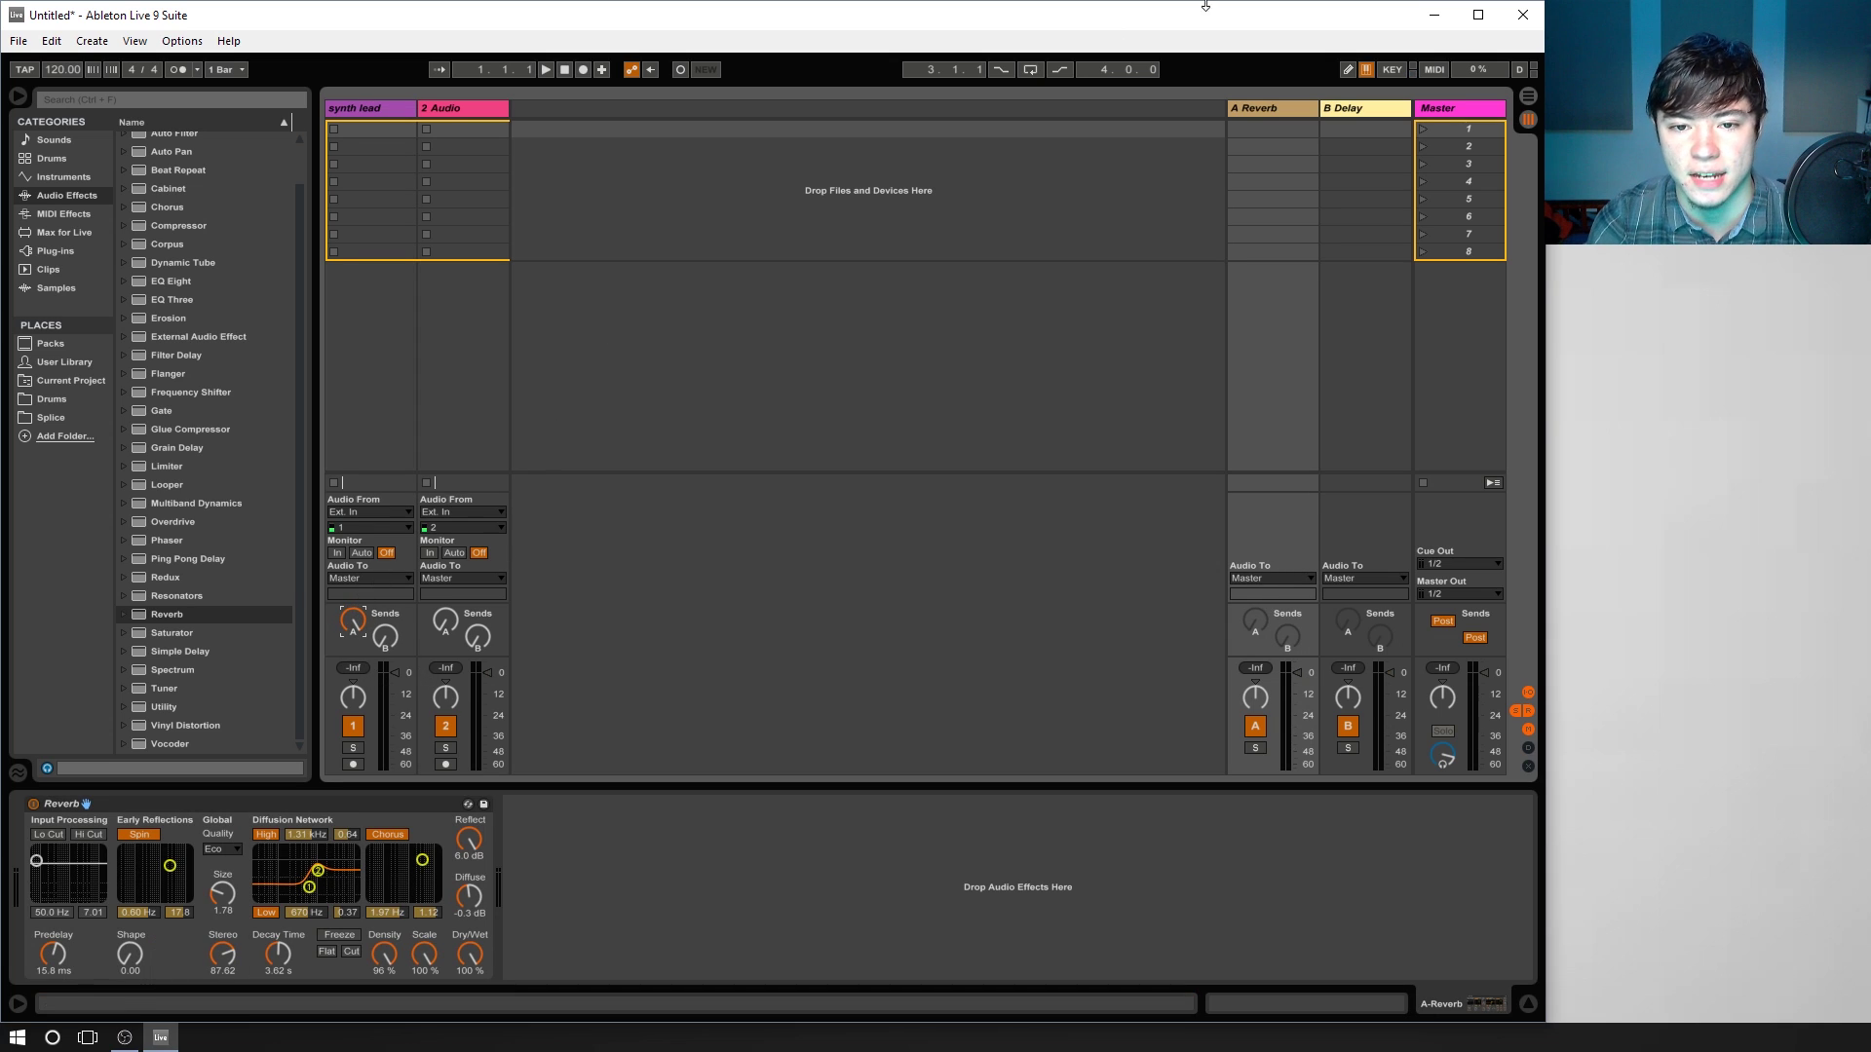
pyautogui.rightClick(1333, 106)
pyautogui.press('Escape')
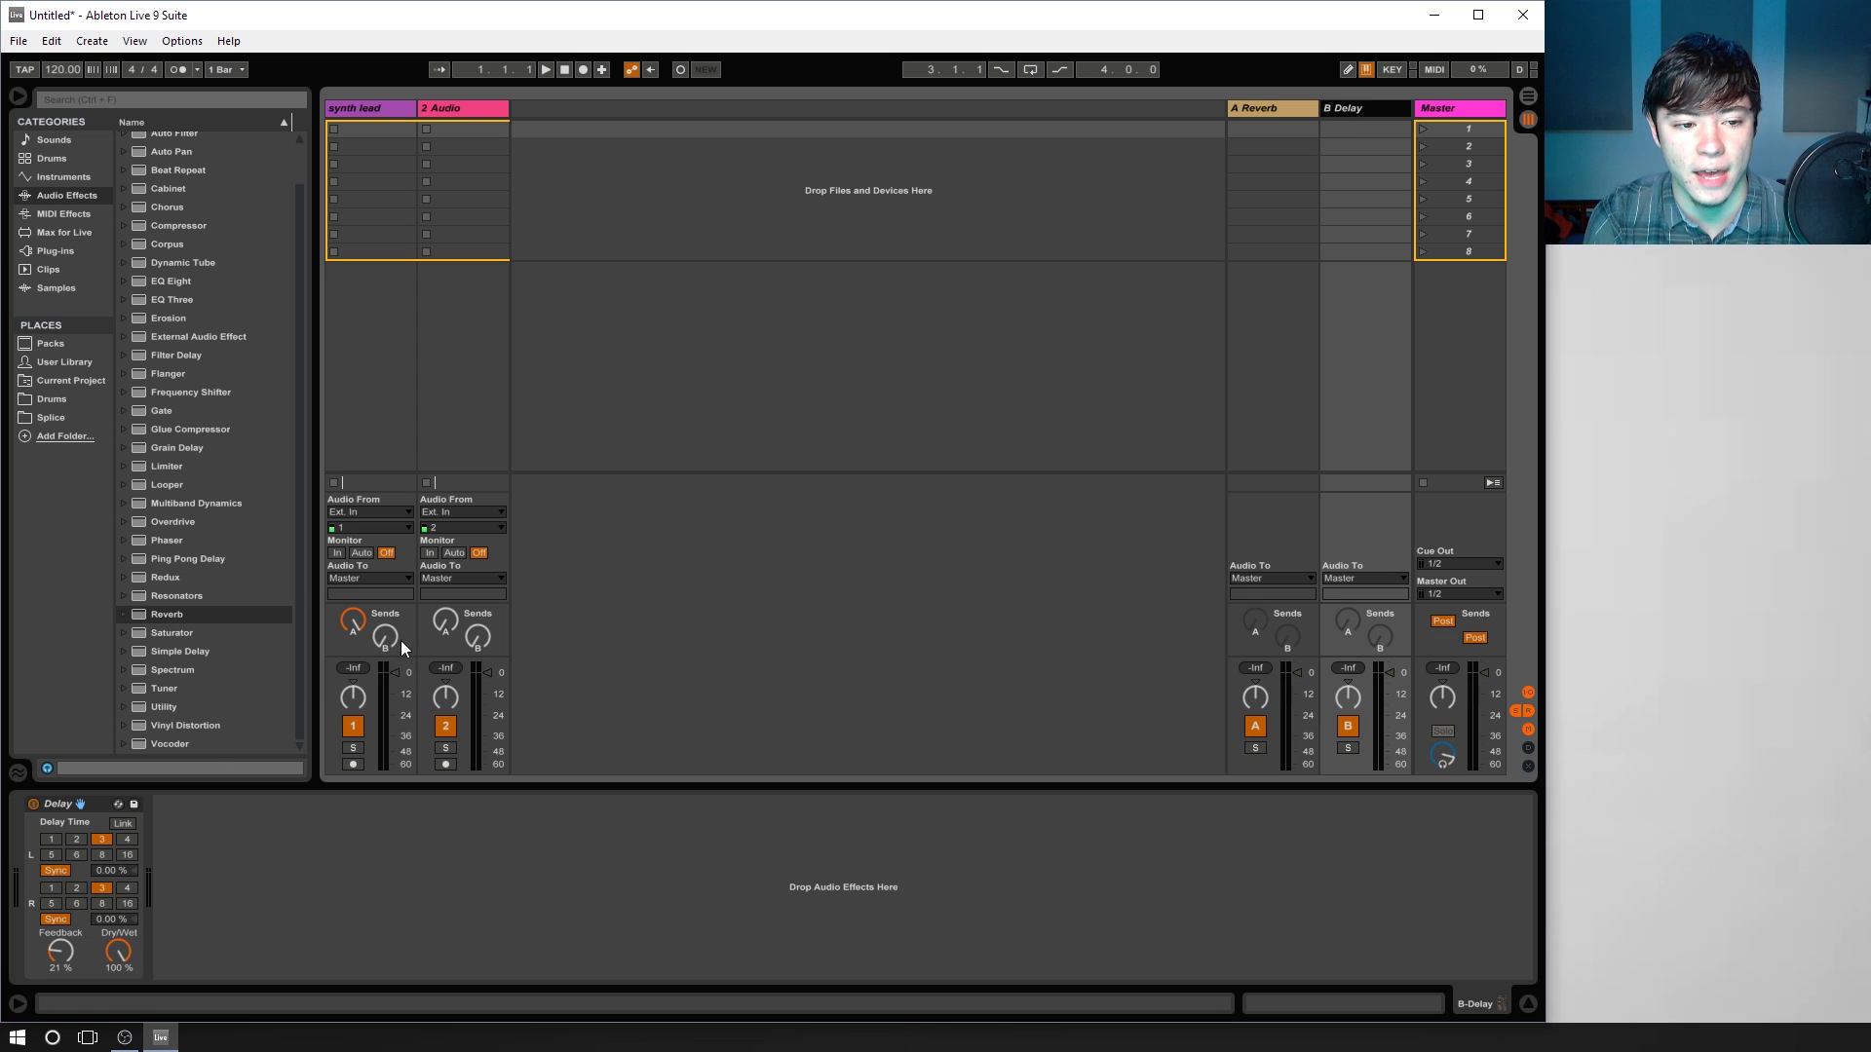
# Raise synth lead's send to B Delay and view each return's effect.
pyautogui.moveTo(385, 638); pyautogui.dragTo(385, 555)
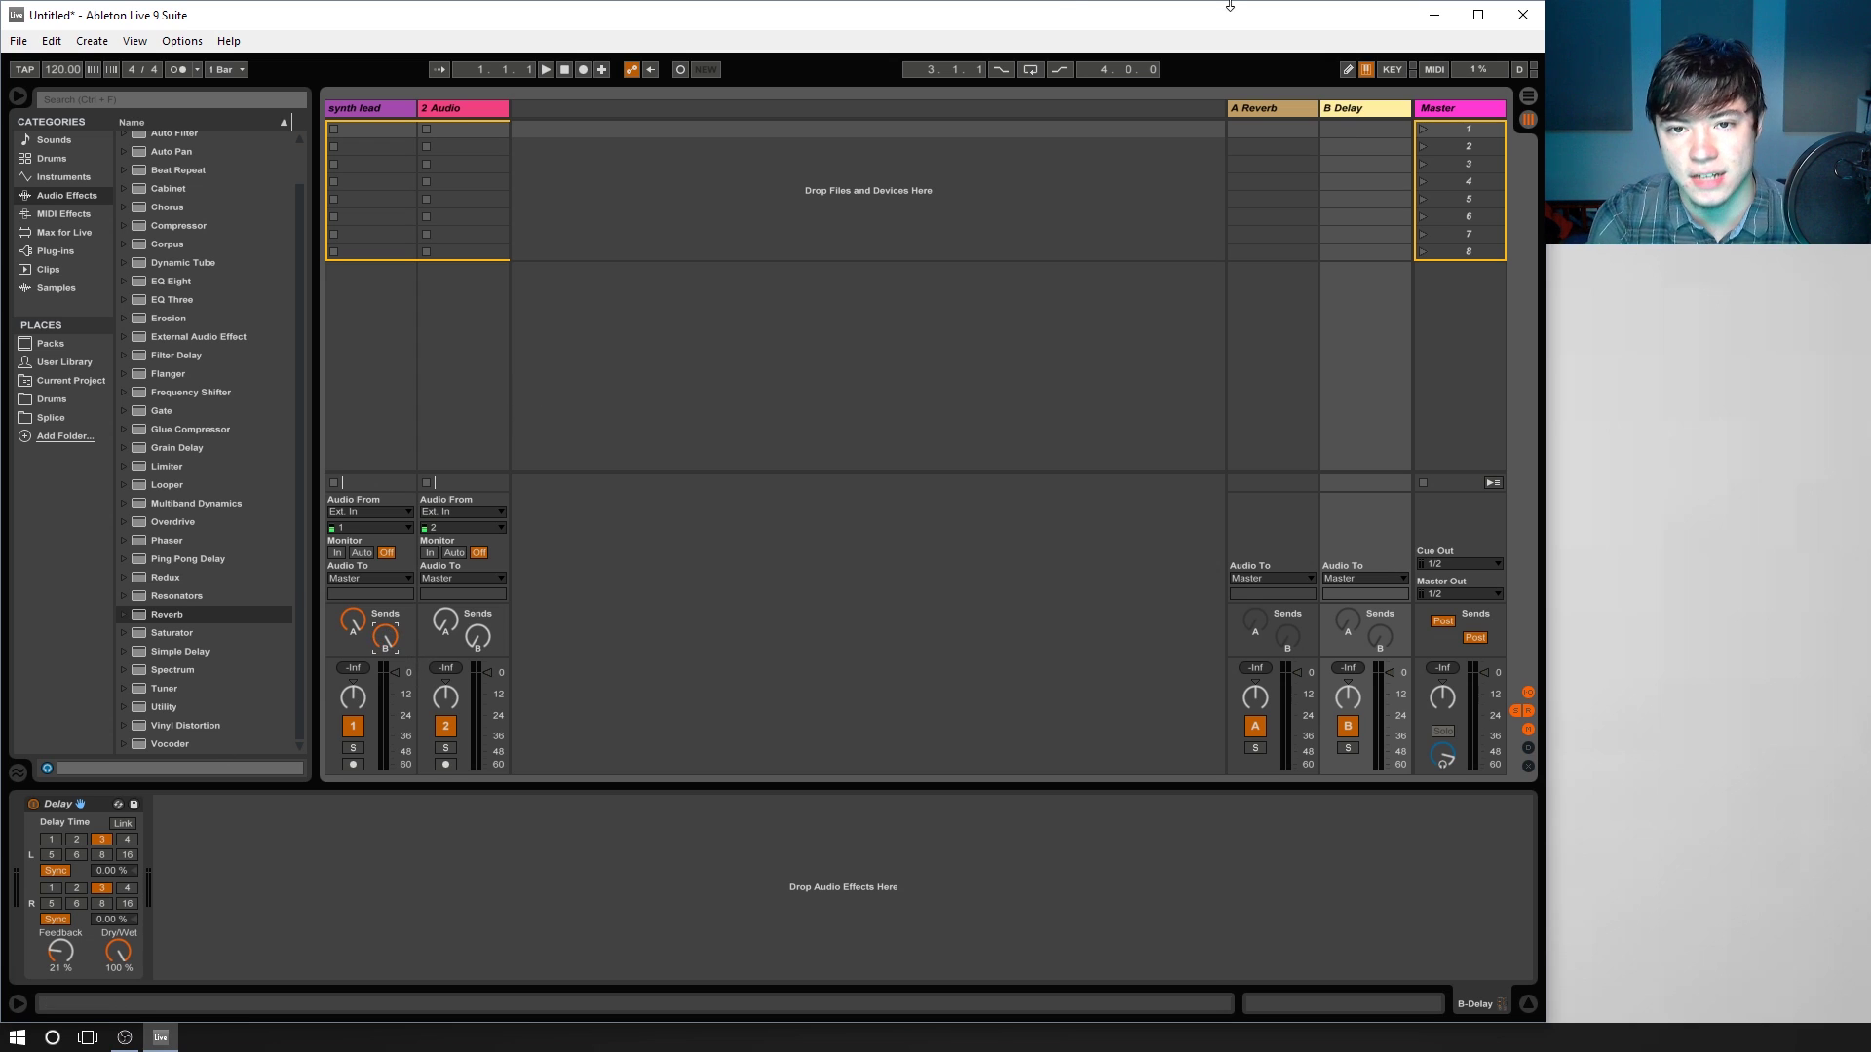
pyautogui.click(1394, 110)
pyautogui.click(1269, 107)
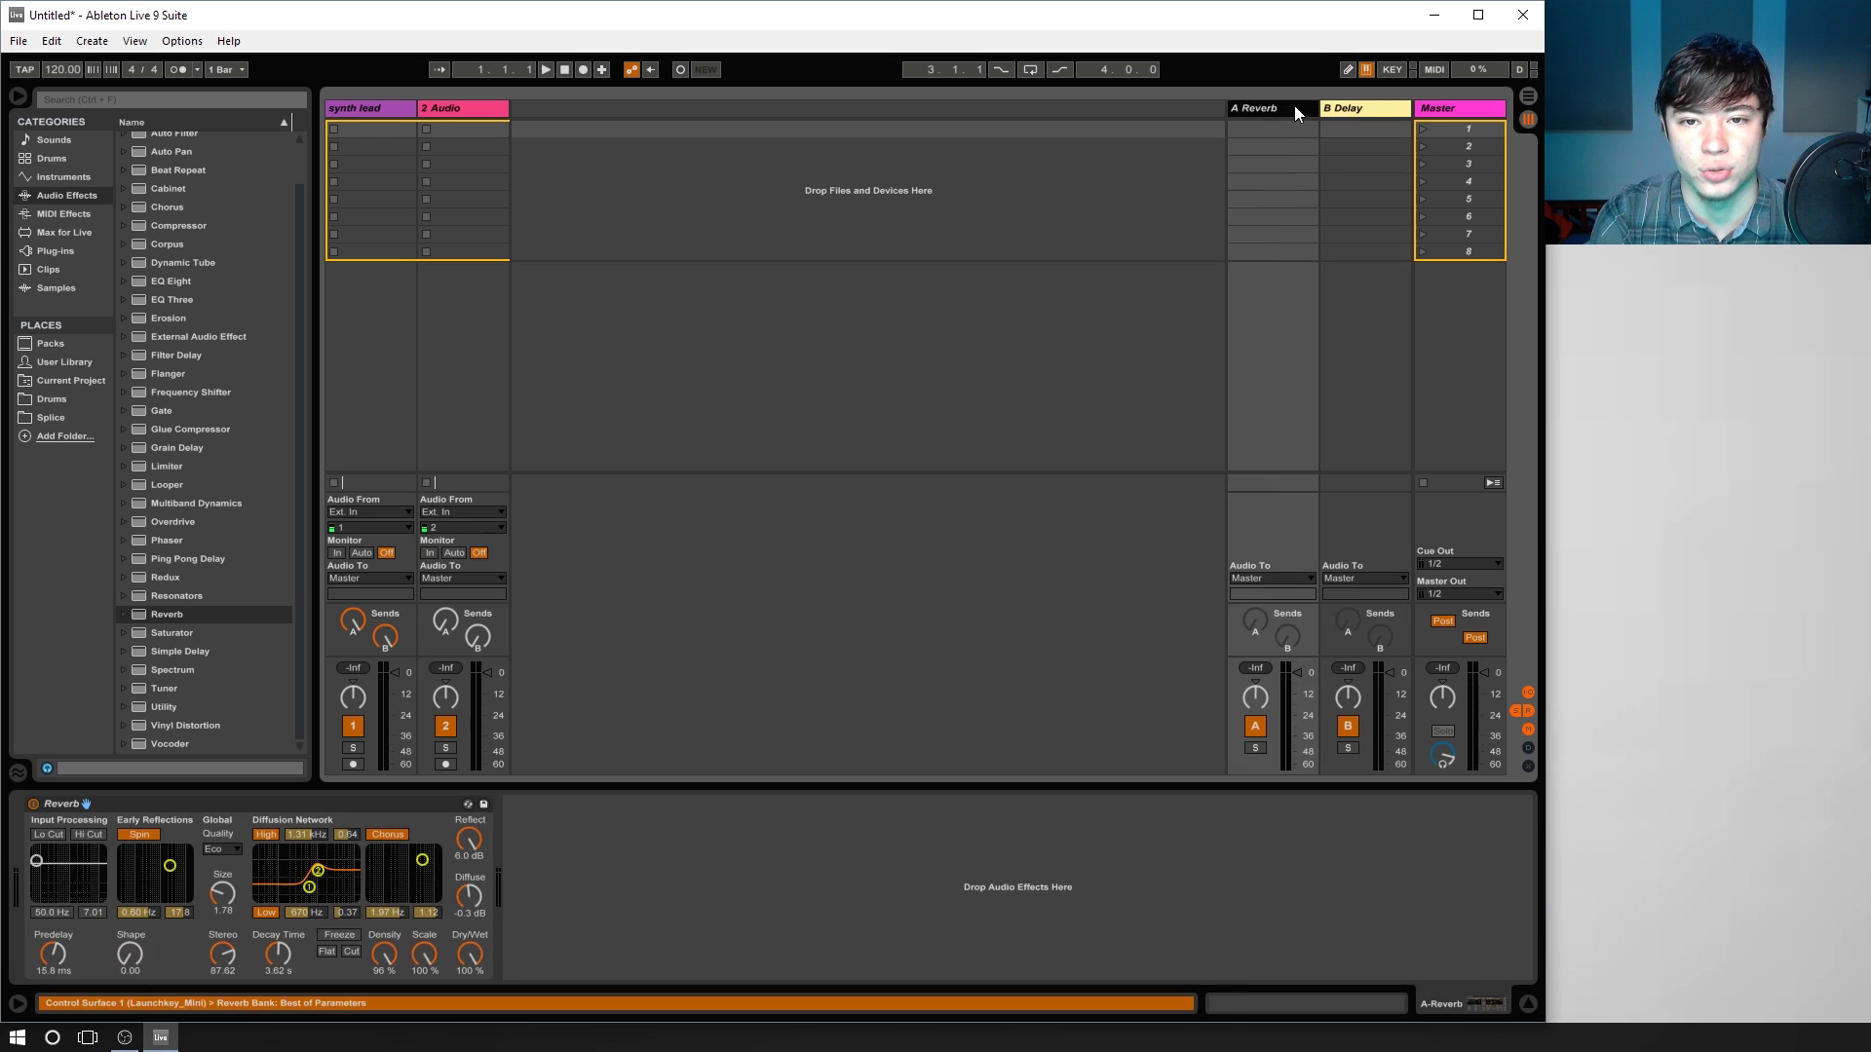
pyautogui.click(356, 105)
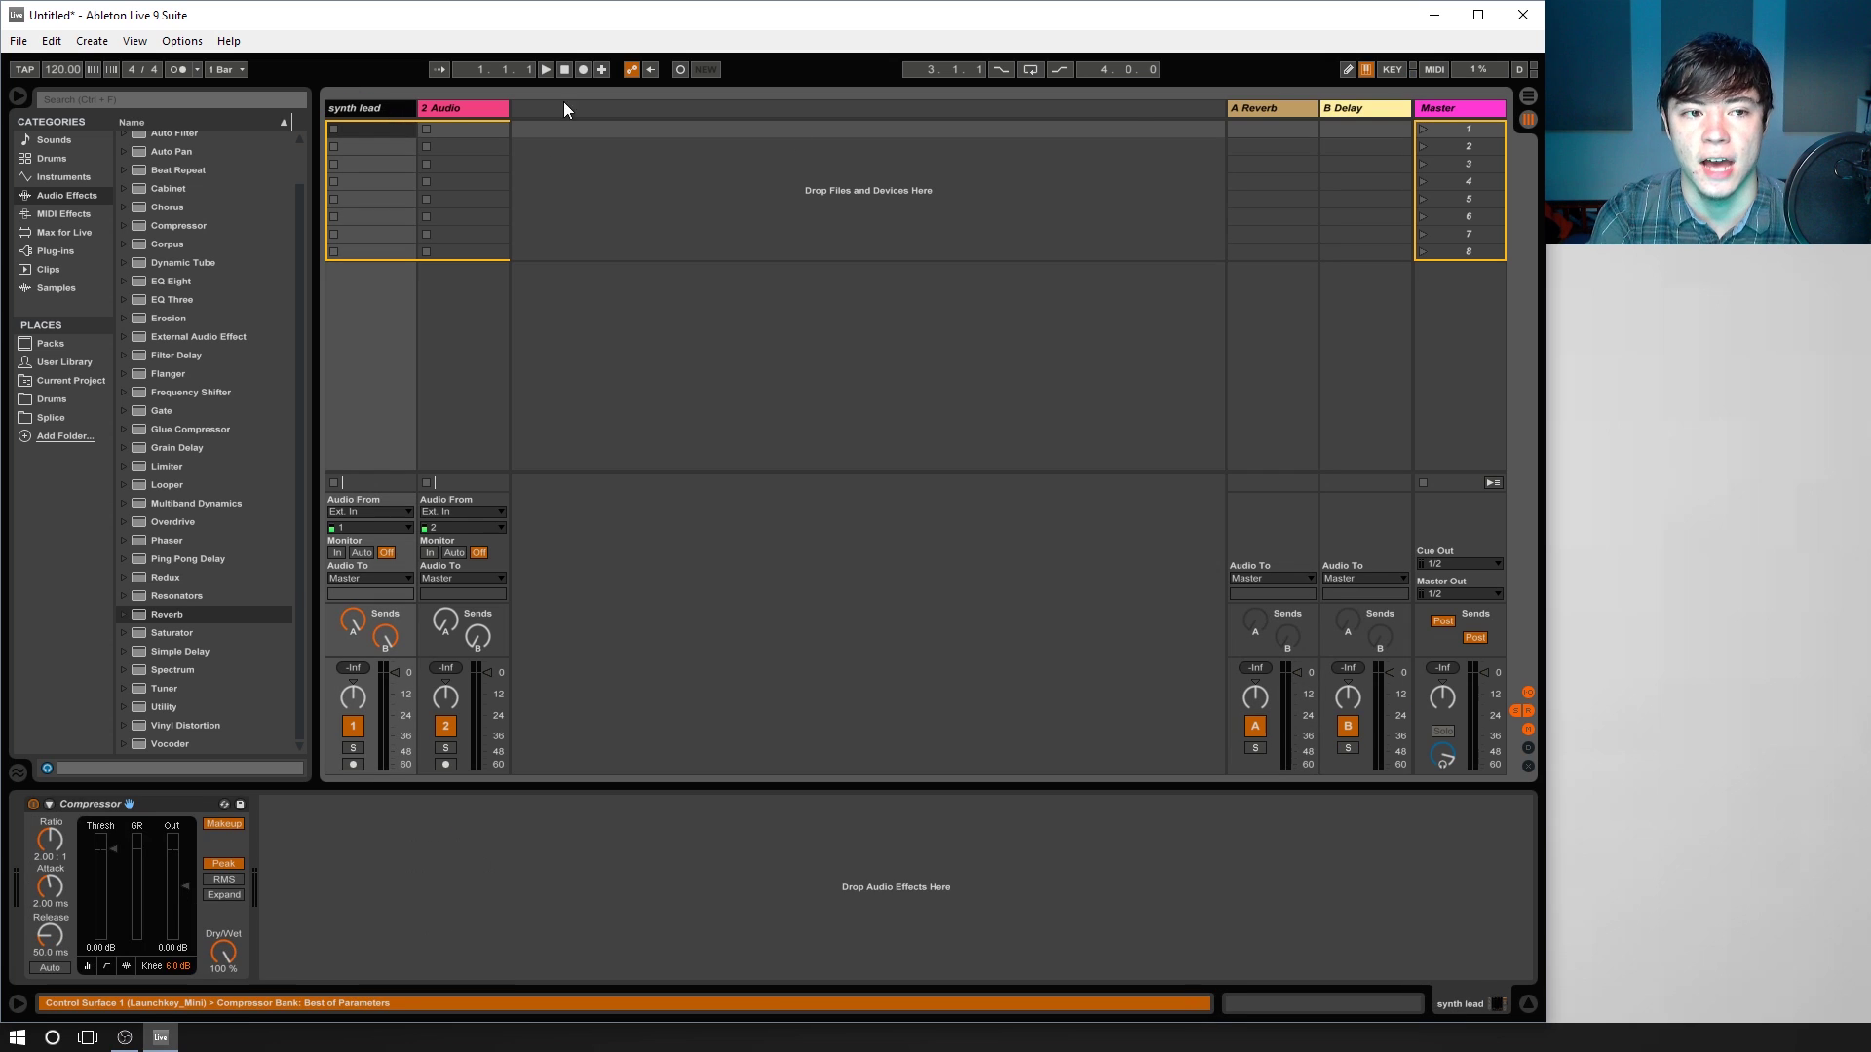
pyautogui.click(1366, 108)
# Compare the reverb and delay returns, then nudge B Delay's volume to about -1.6 dB.
pyautogui.click(1289, 111)
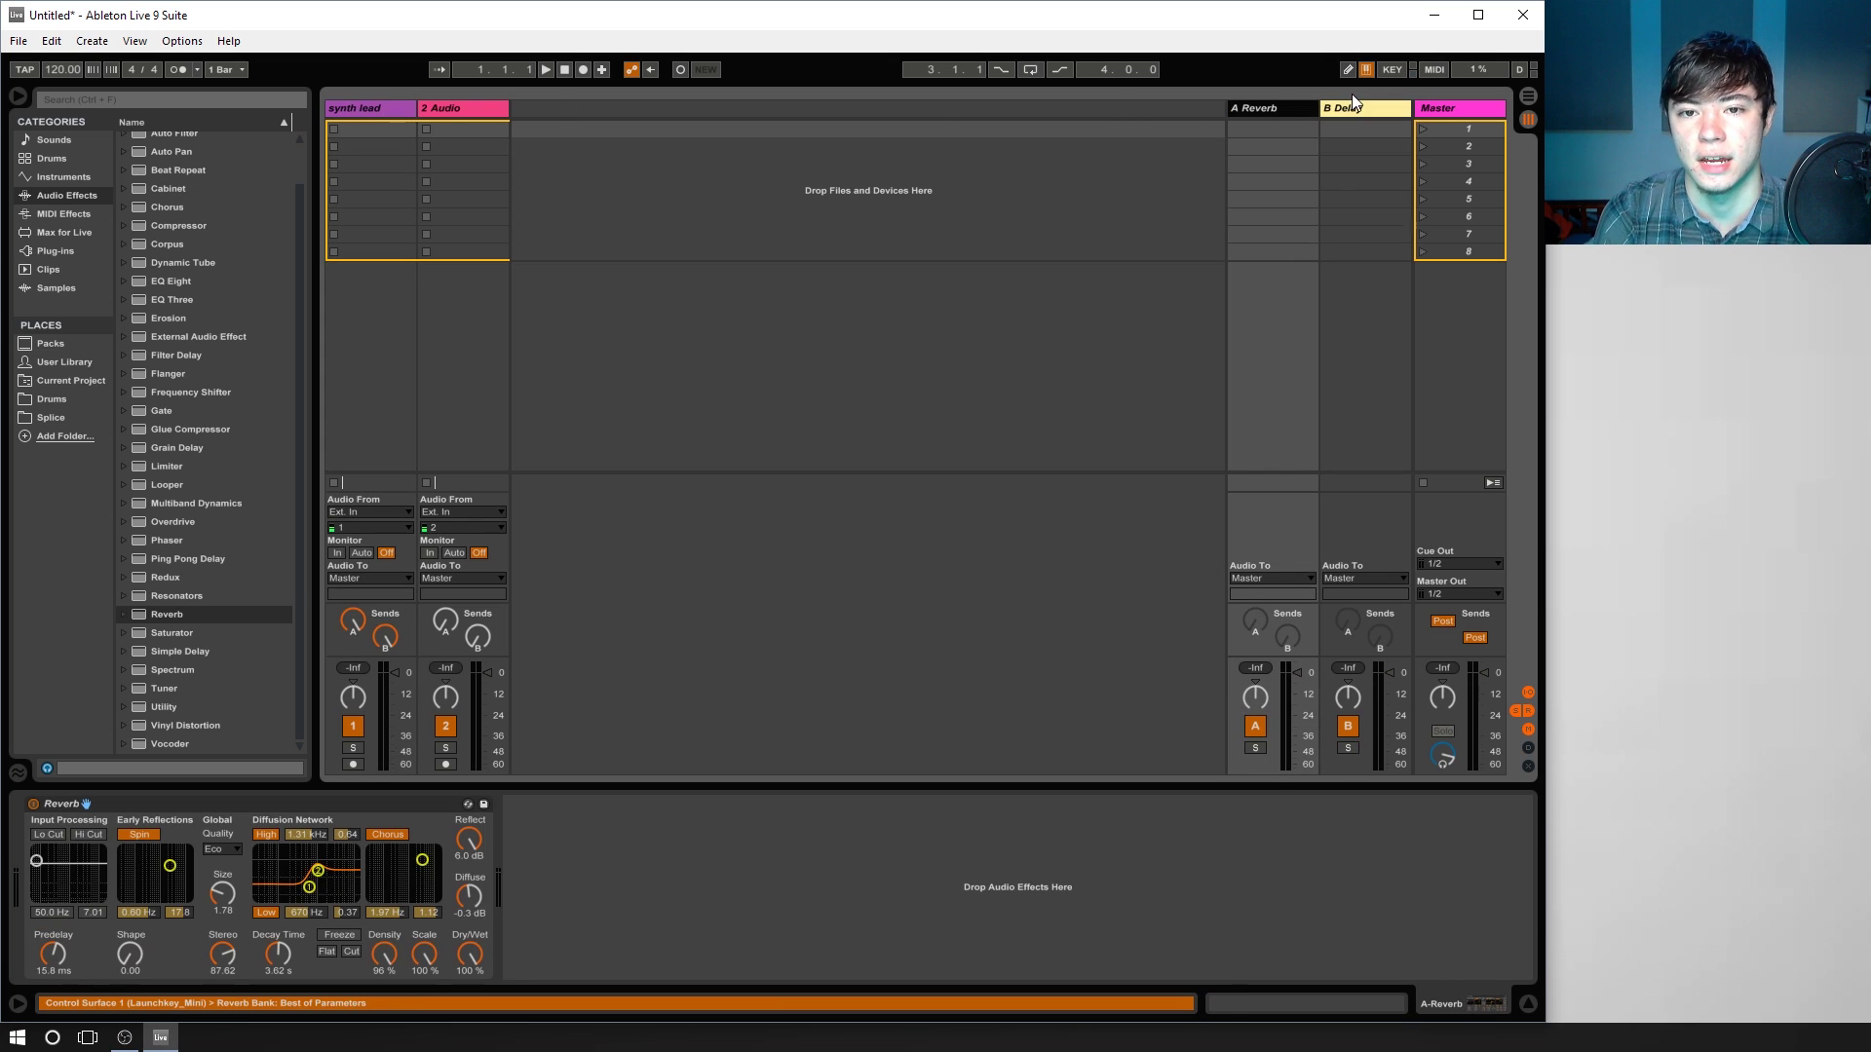
pyautogui.click(1349, 104)
pyautogui.click(1296, 108)
pyautogui.click(1345, 106)
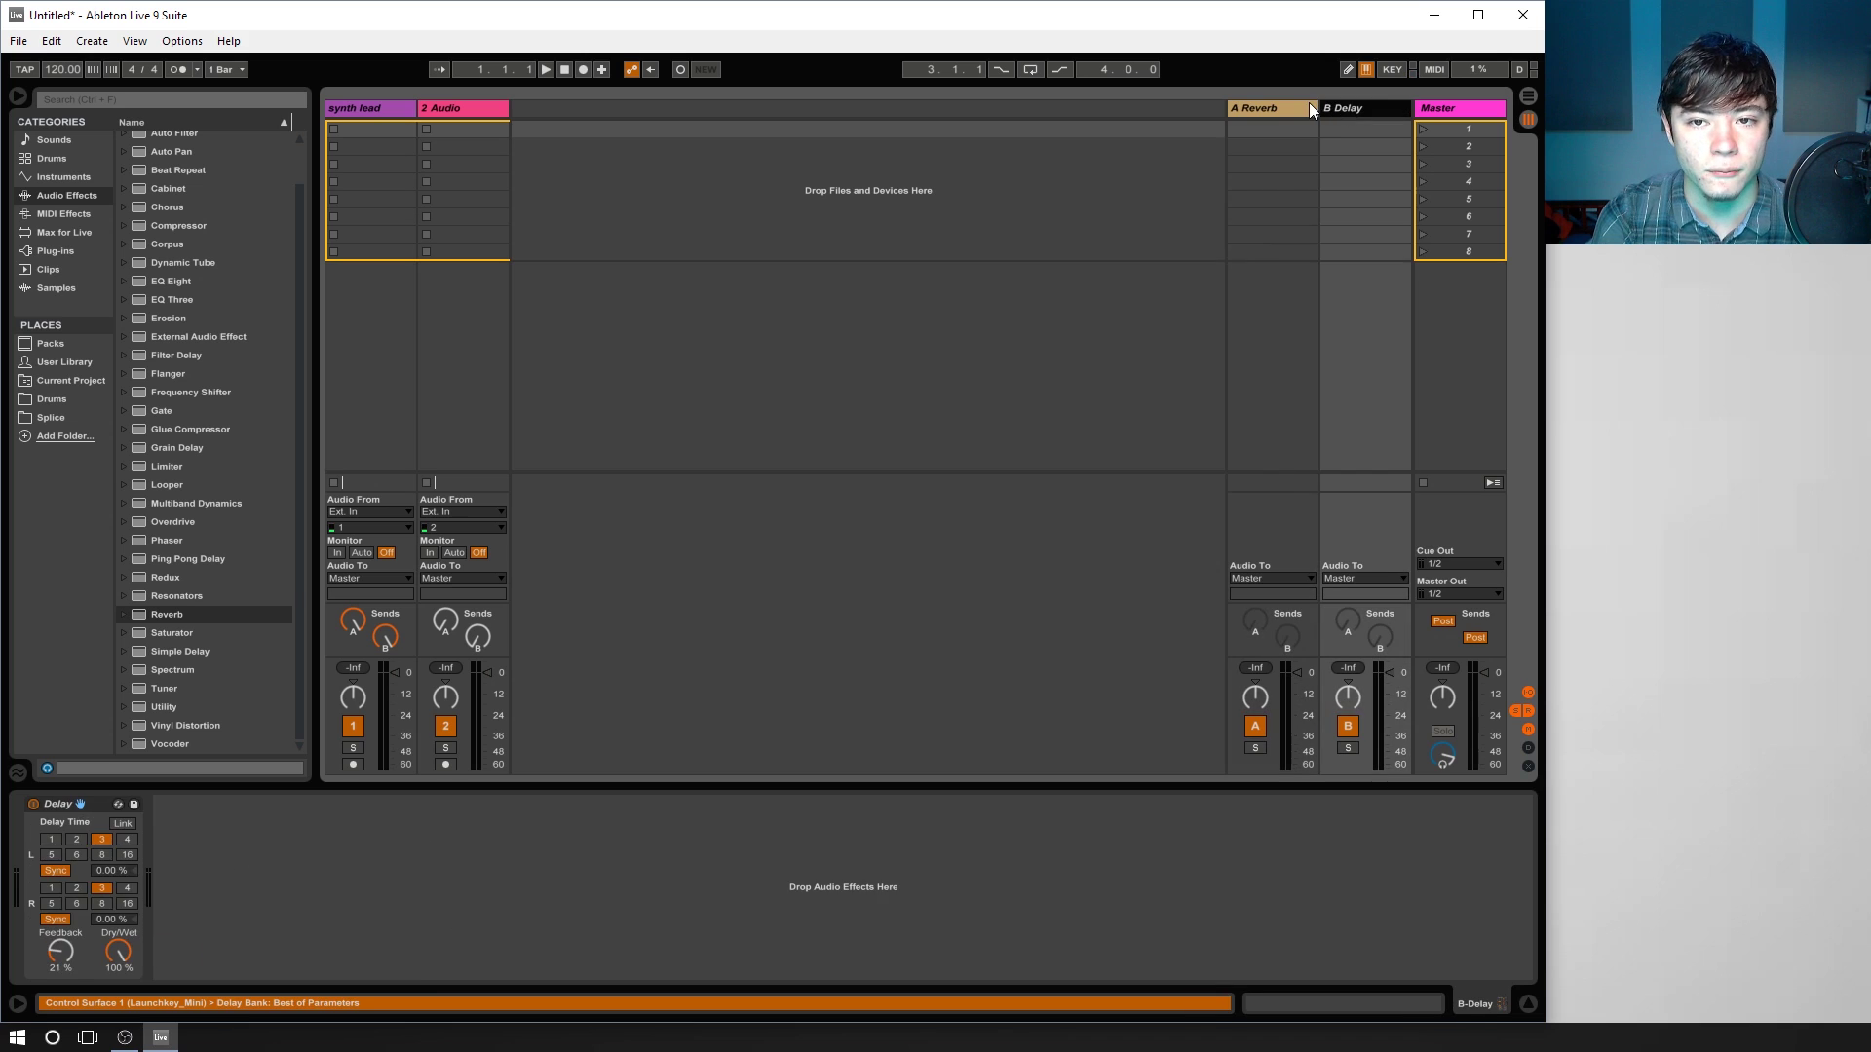
pyautogui.click(1308, 103)
pyautogui.click(1356, 112)
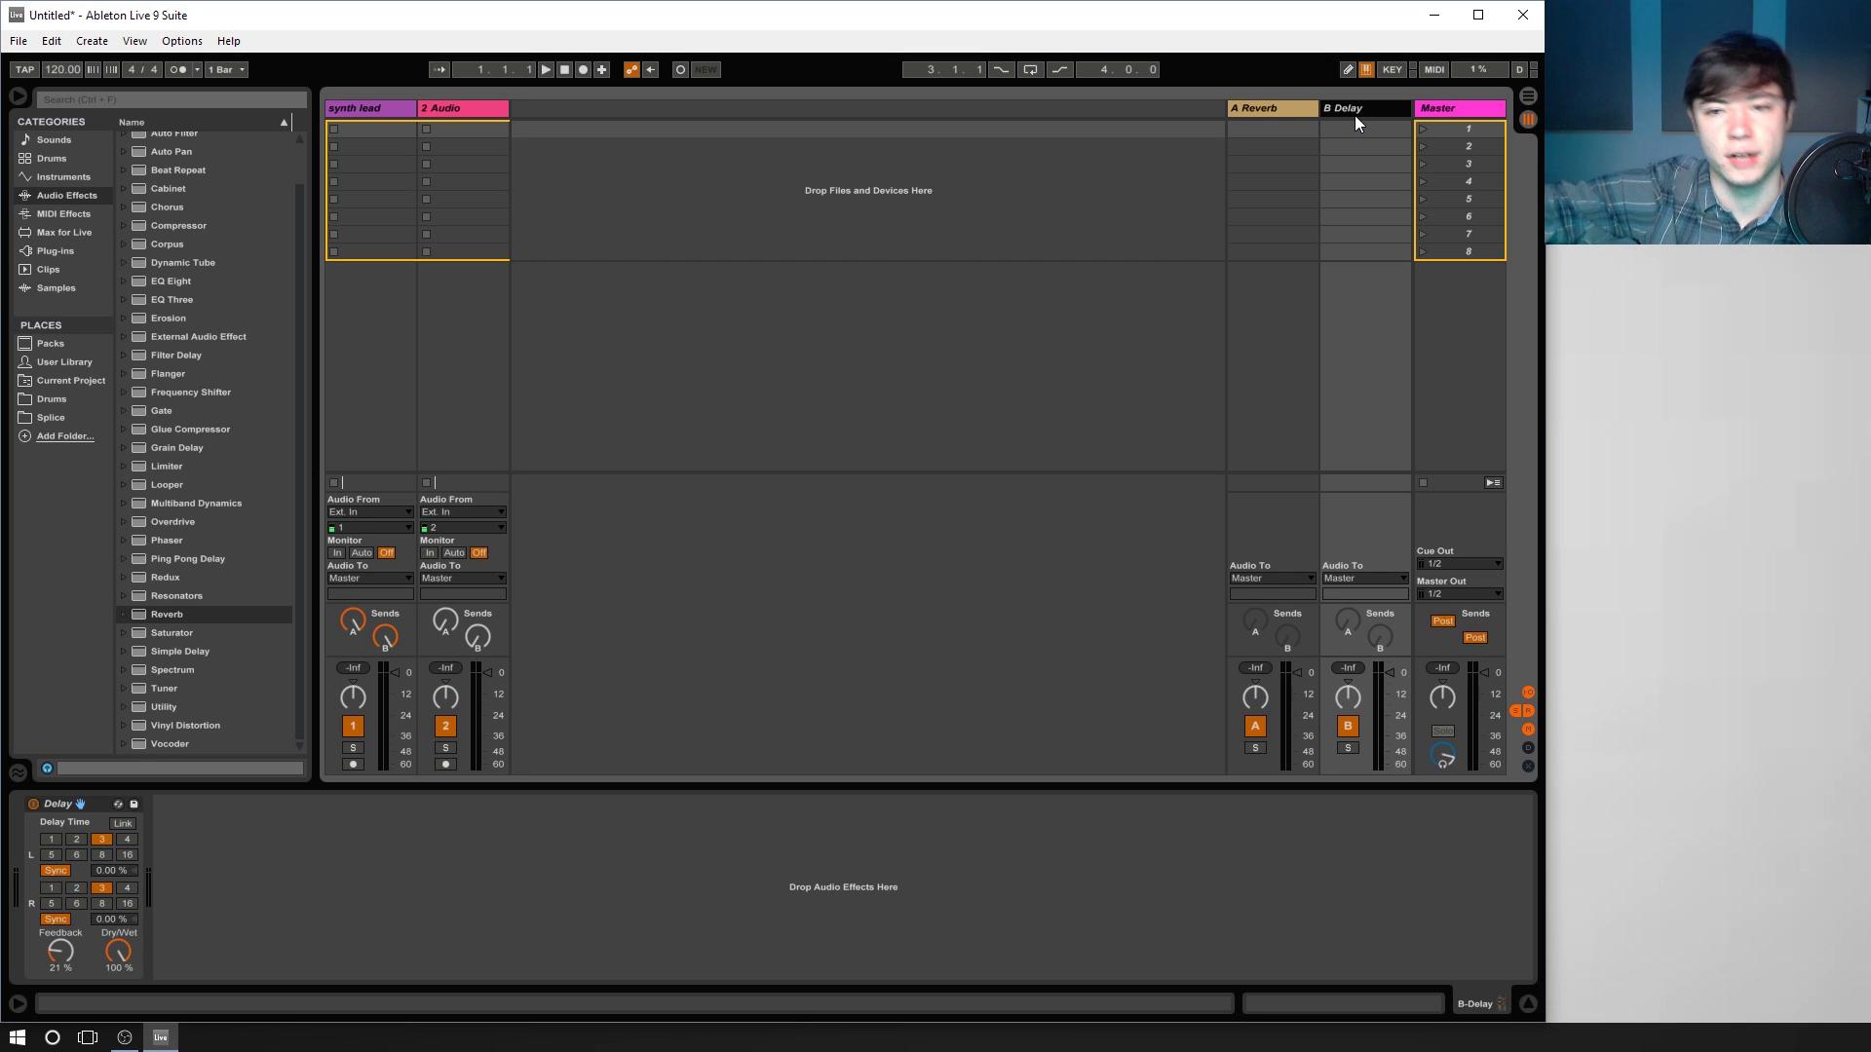
pyautogui.moveTo(1382, 683); pyautogui.dragTo(1382, 675)
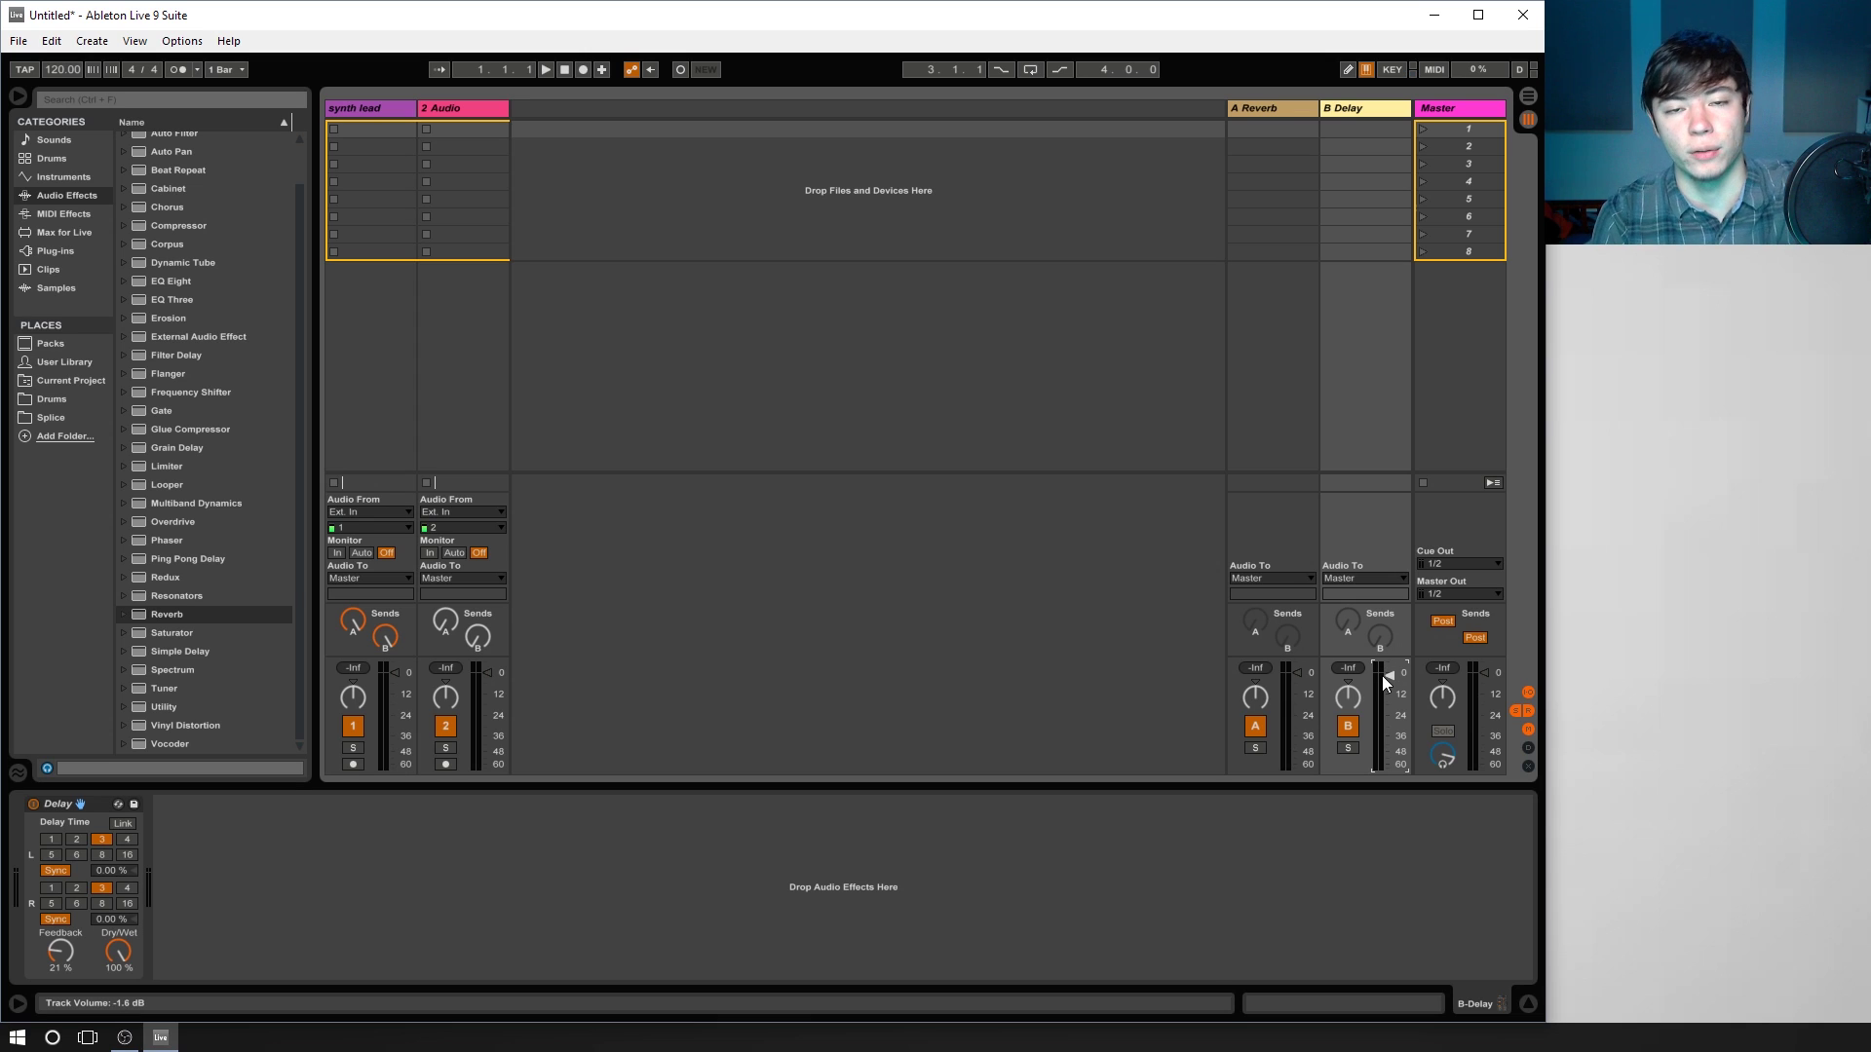
# Insert a new return track, B Return, after the A Reverb return.
pyautogui.click(1289, 106)
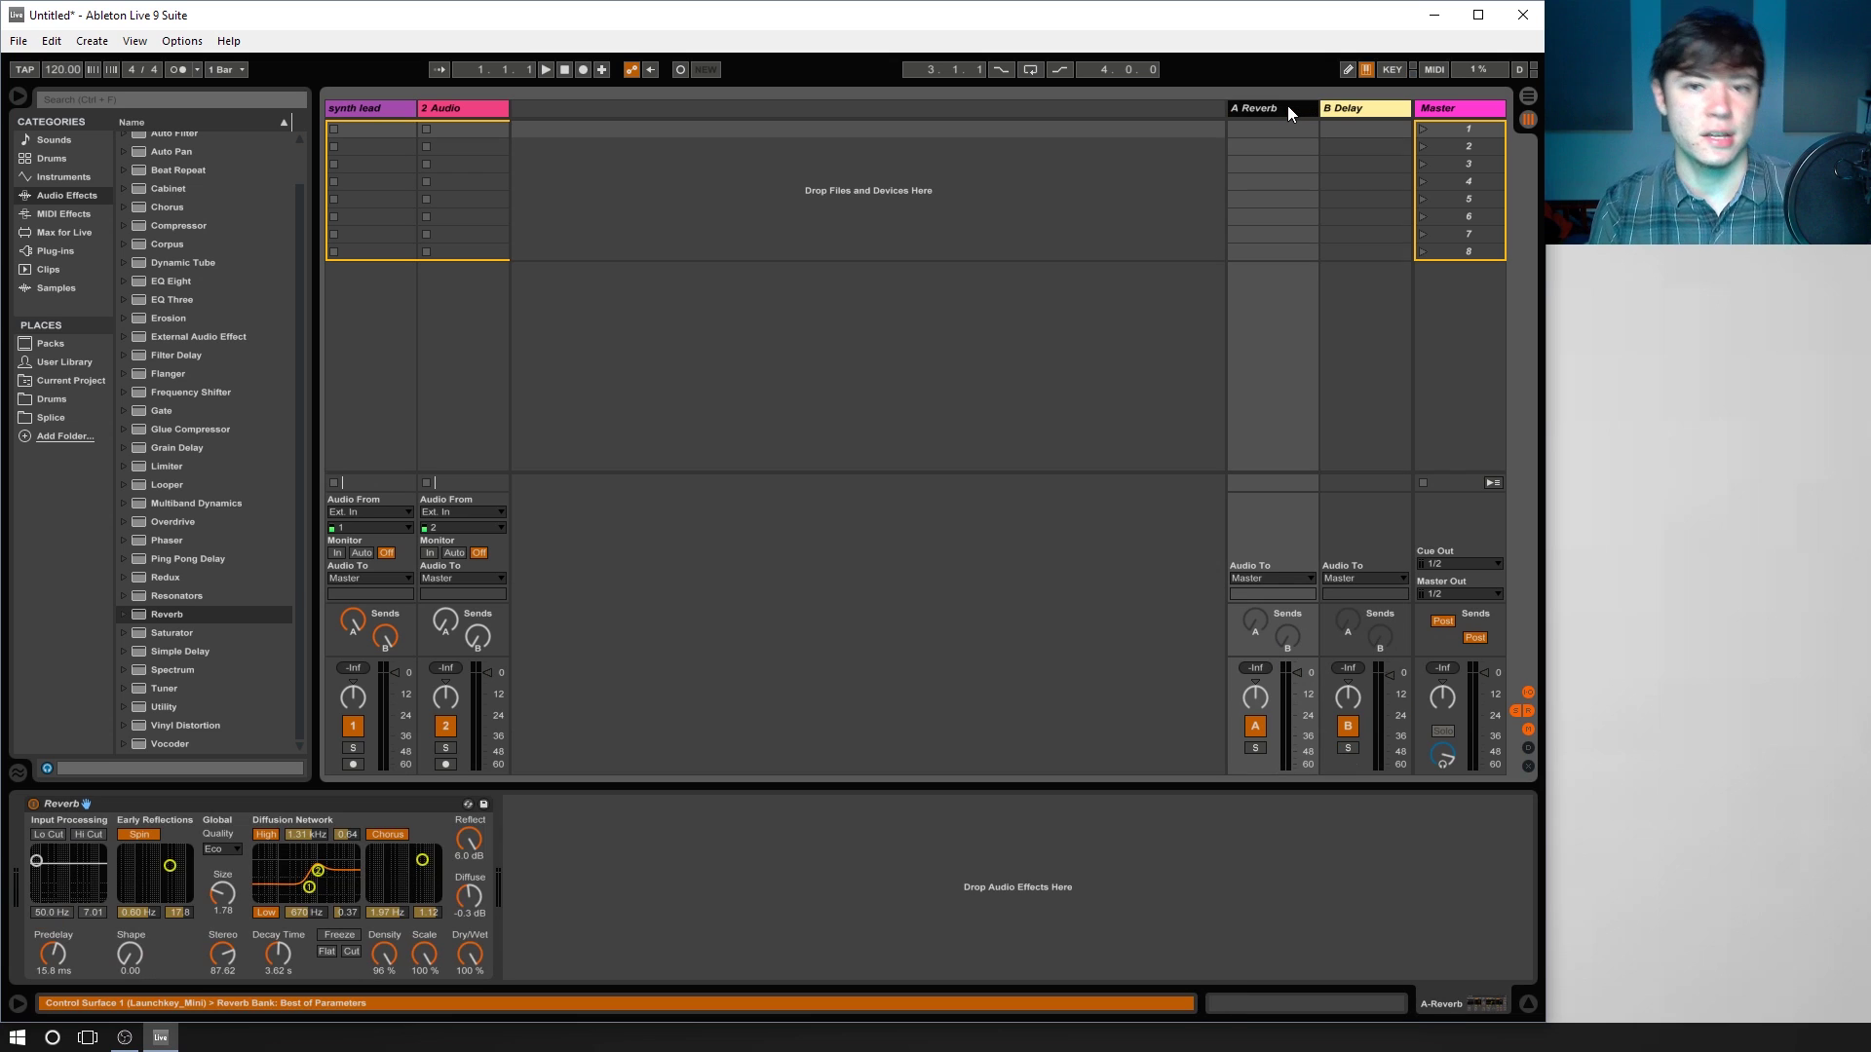
pyautogui.click(1359, 108)
pyautogui.click(1257, 111)
pyautogui.click(1335, 111)
pyautogui.click(1277, 112)
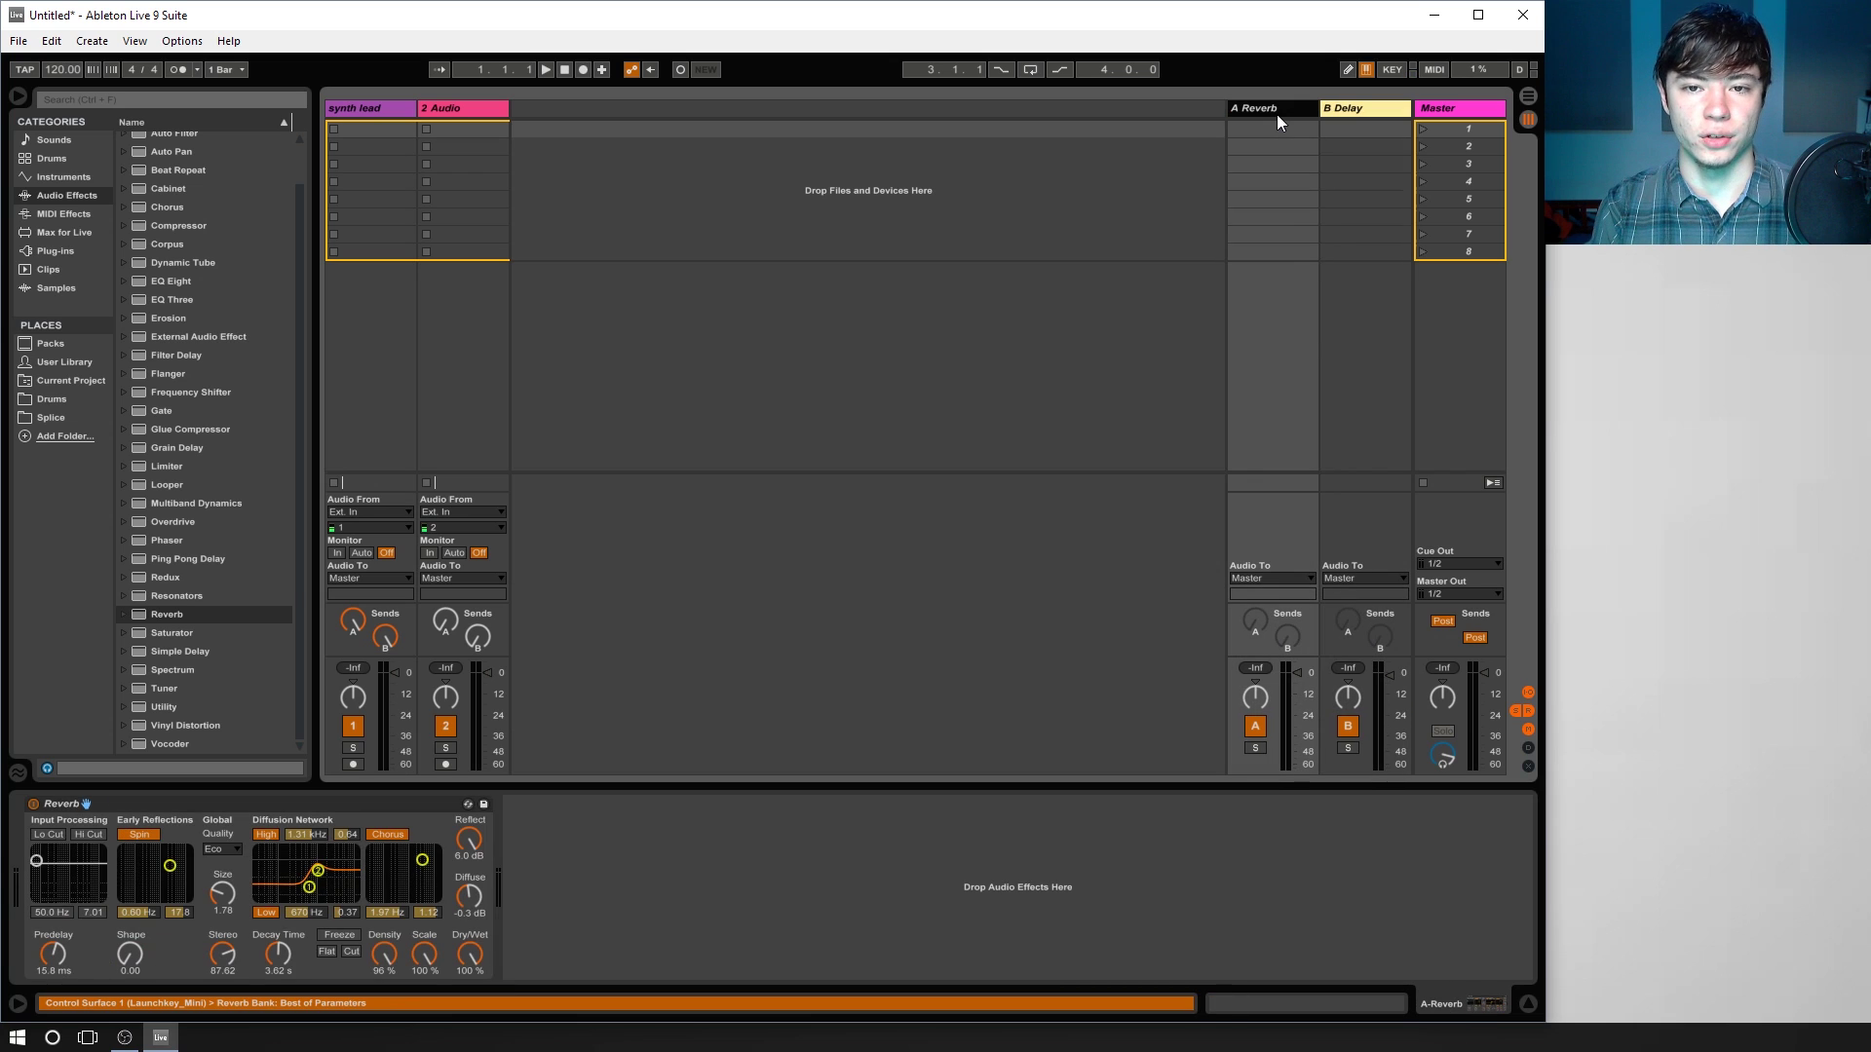
pyautogui.rightClick(1276, 114)
pyautogui.click(1255, 109)
pyautogui.rightClick(1254, 109)
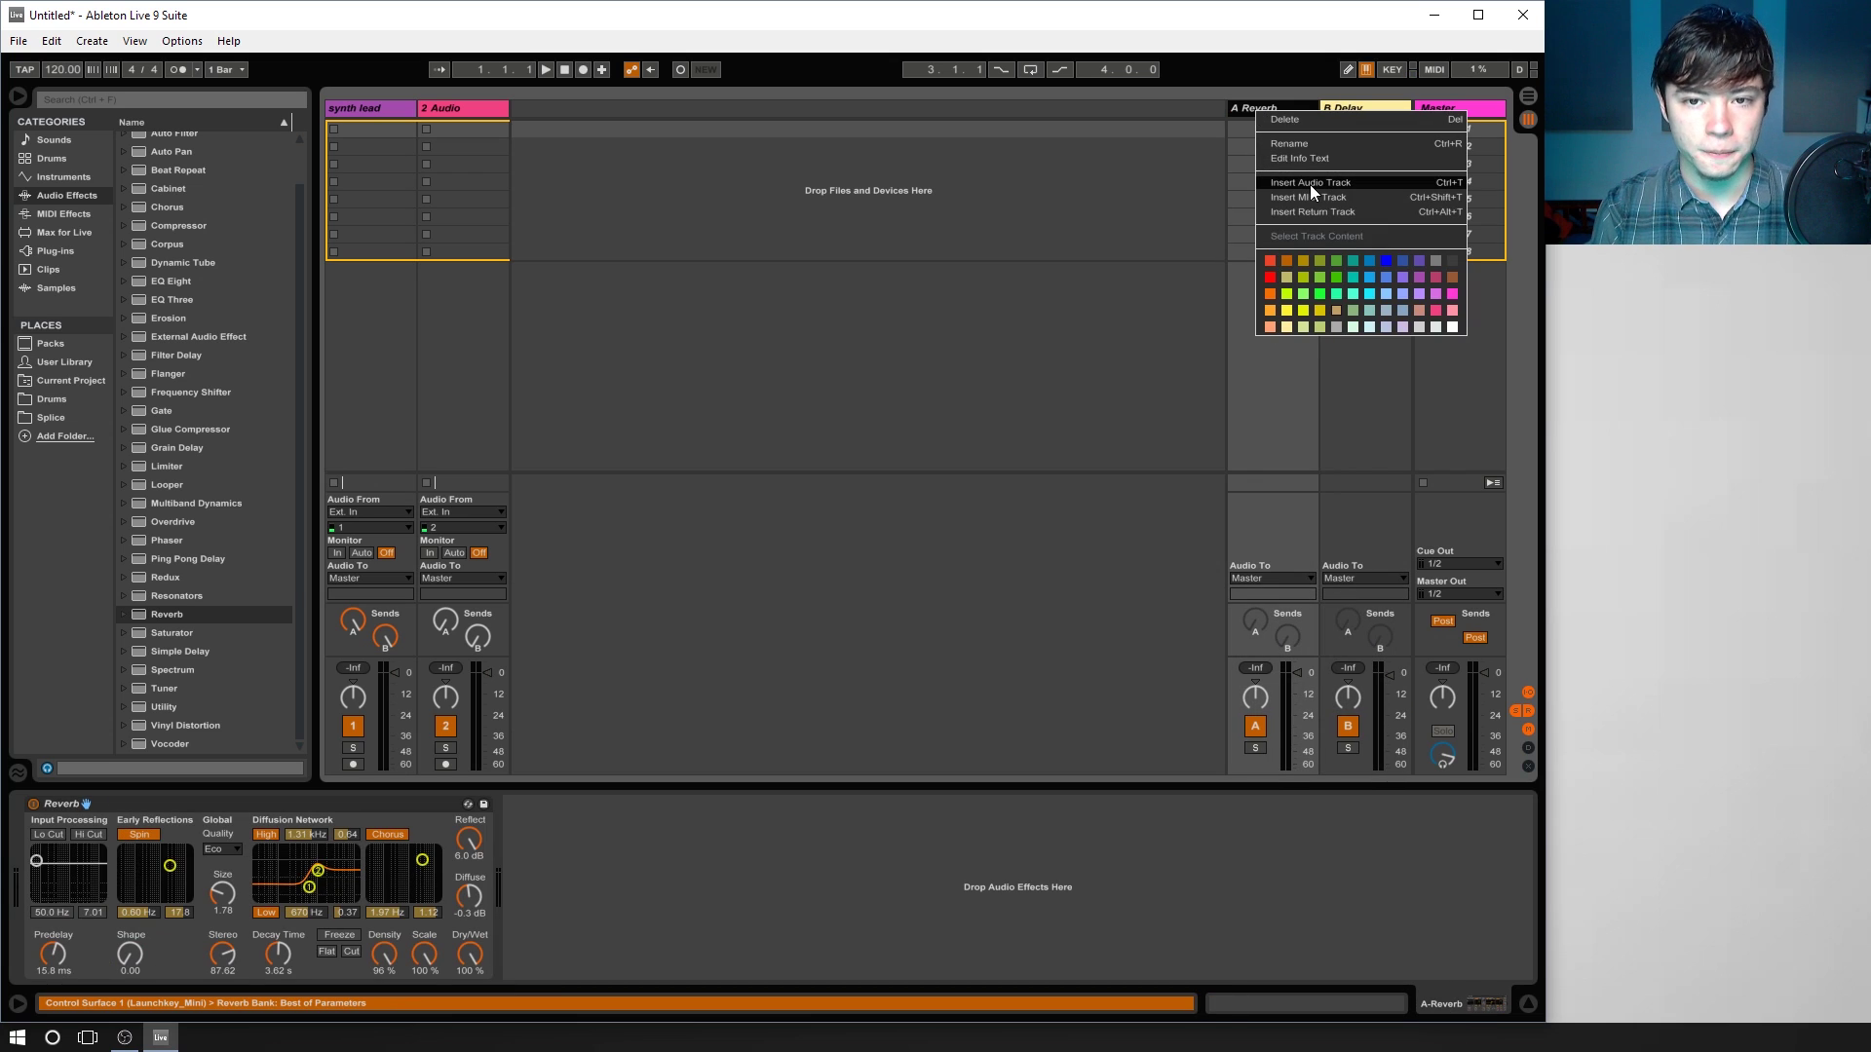
pyautogui.click(1303, 212)
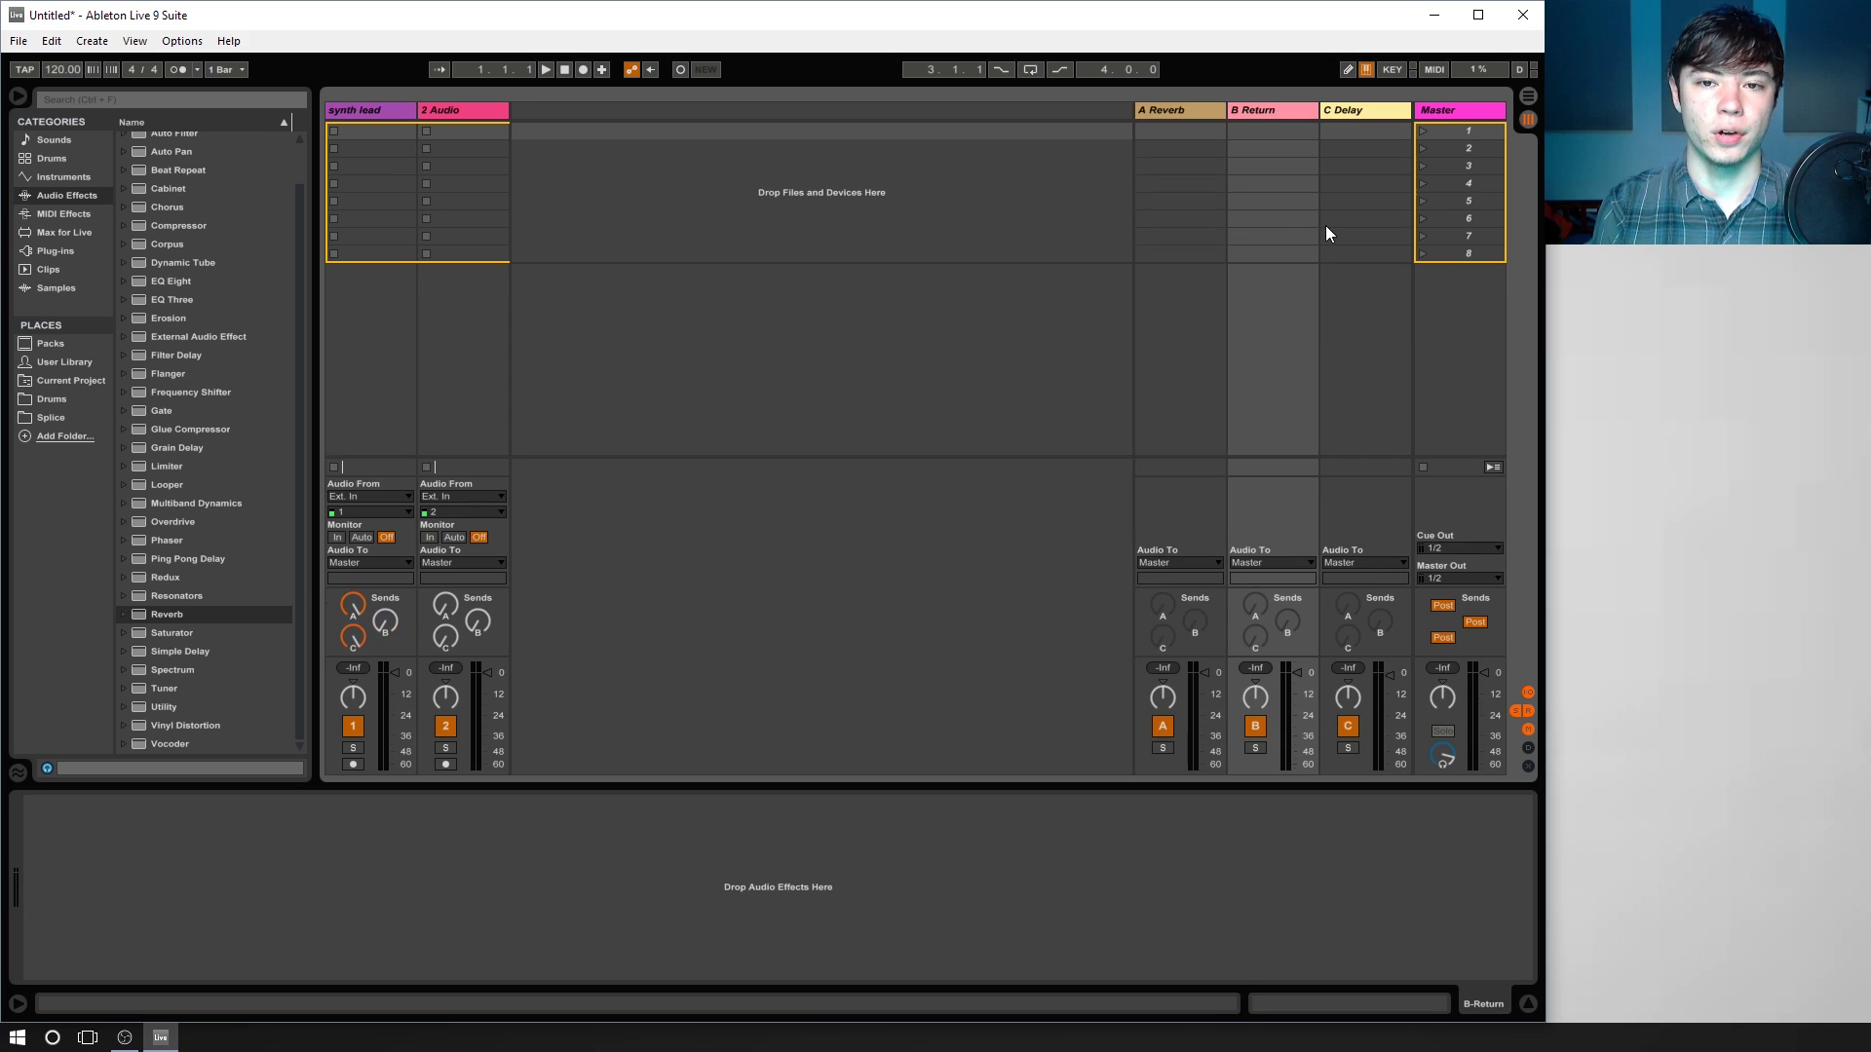
# Browse the Utility effect presets and view the A Reverb return's reverb.
pyautogui.click(131, 708)
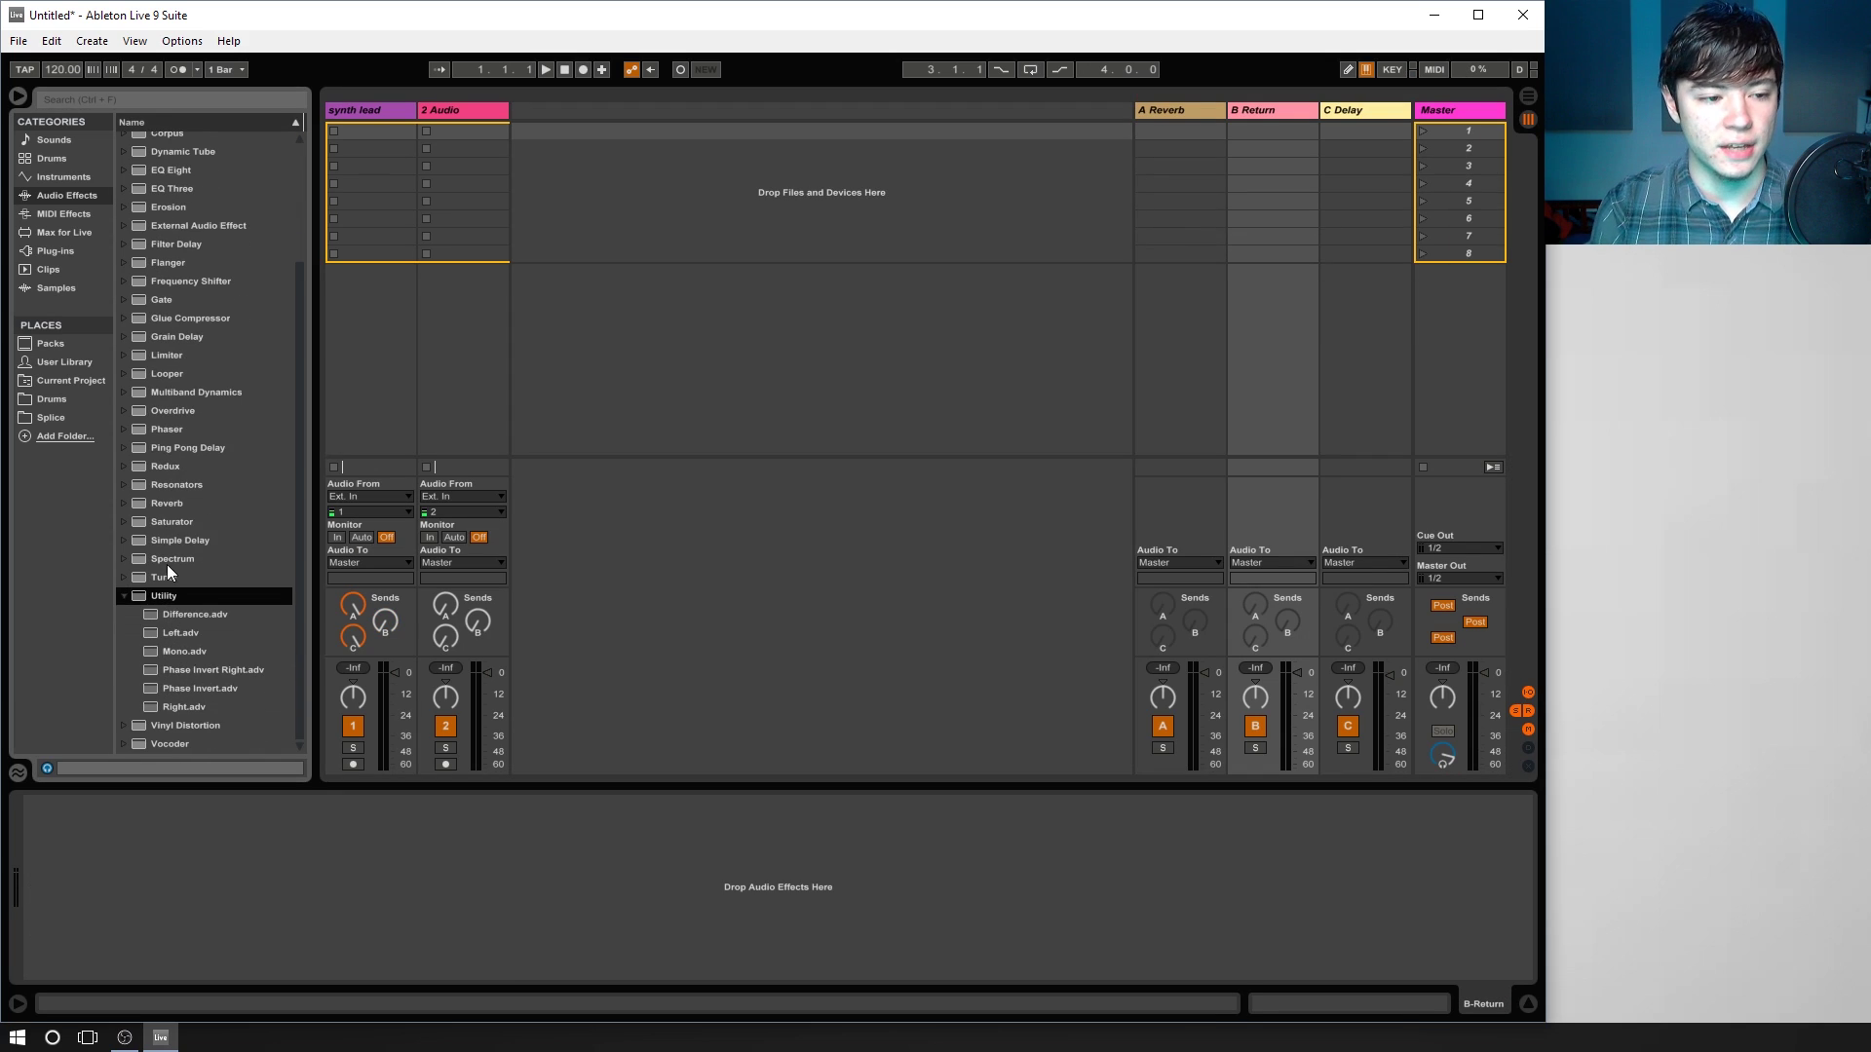
pyautogui.scroll(1, 169, 575)
pyautogui.click(1216, 141)
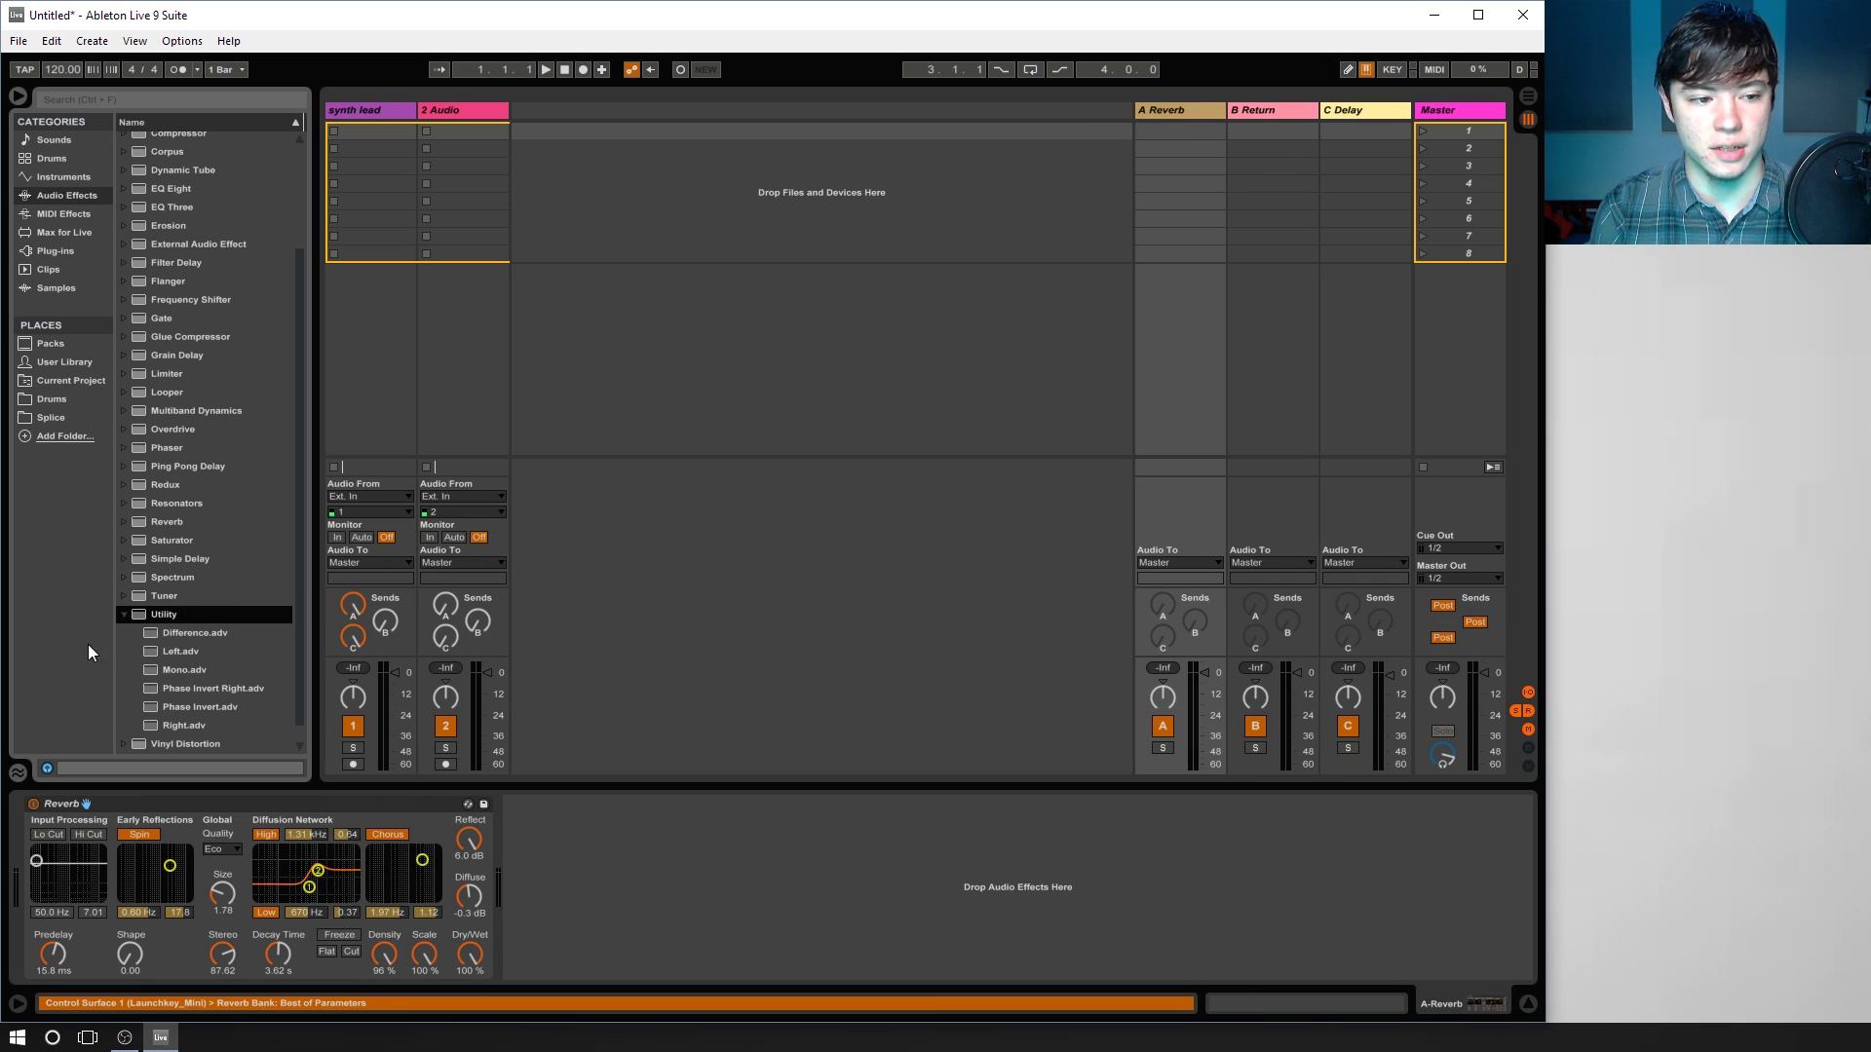
pyautogui.click(123, 616)
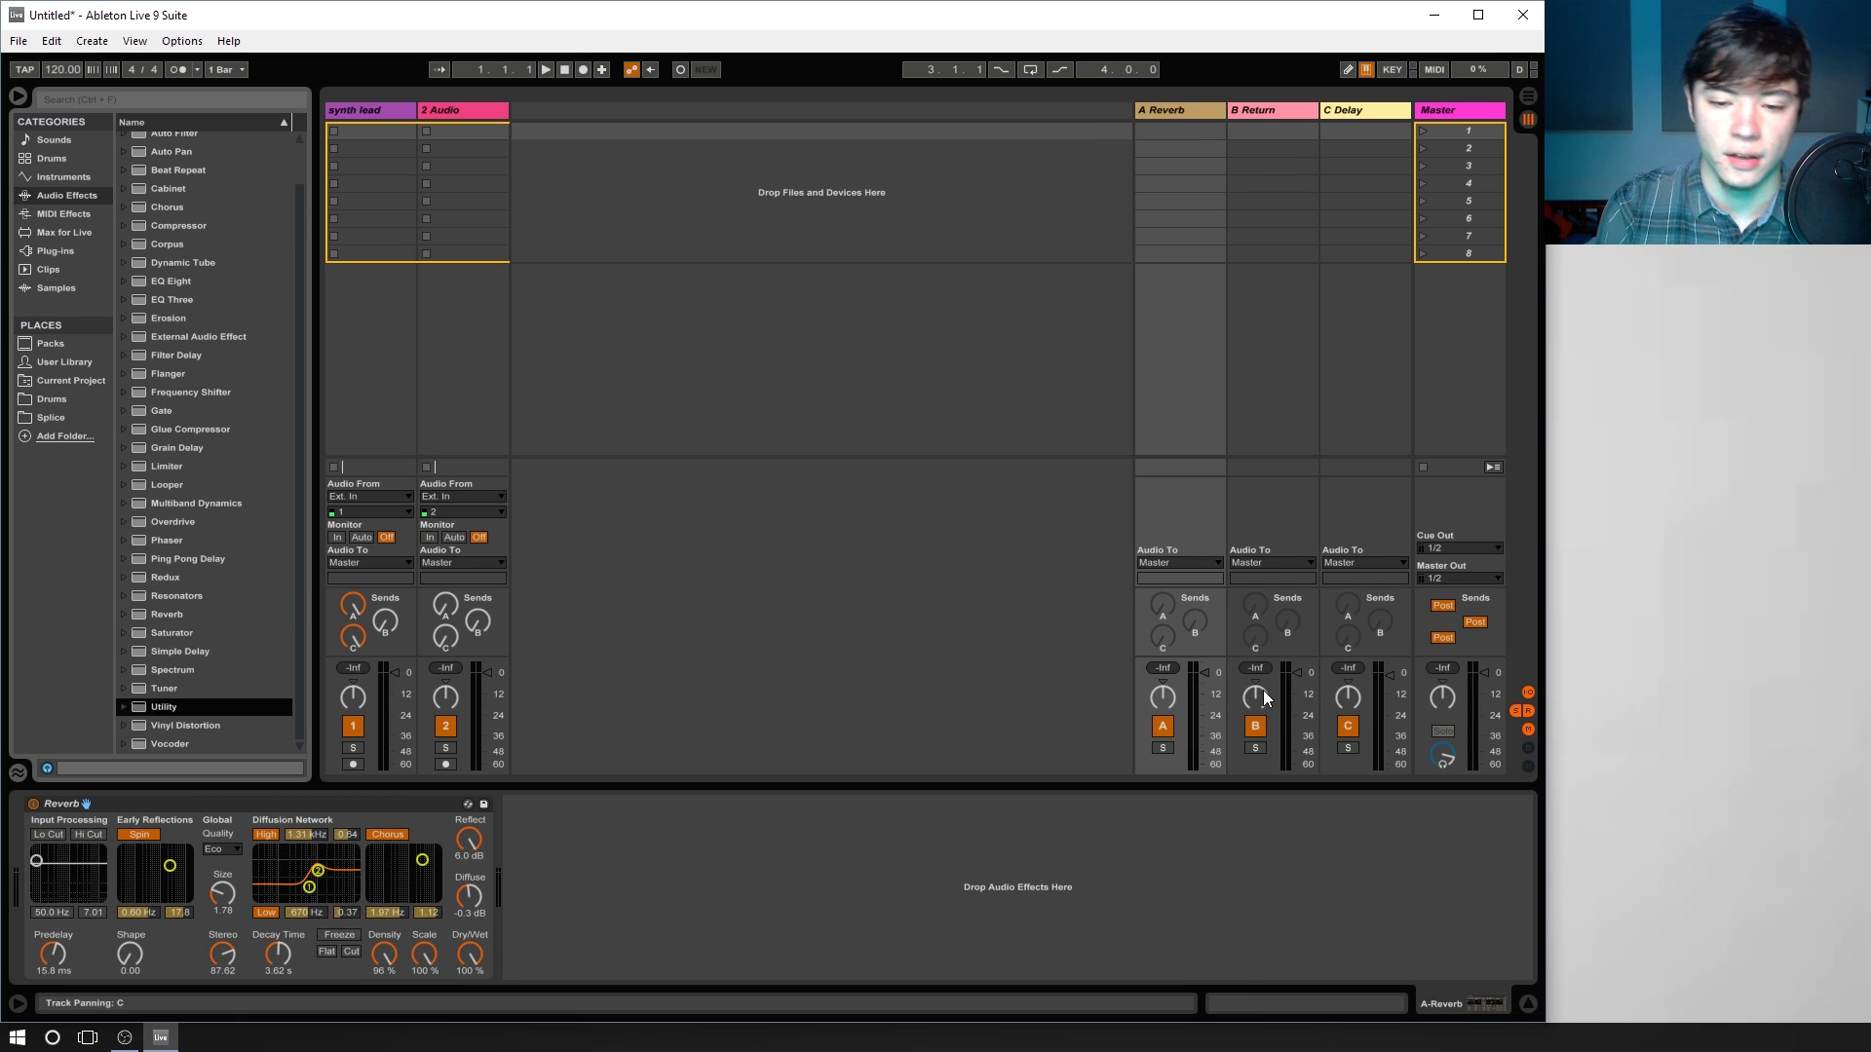
# Pan B Return to 50L and raise synth lead's Send B to about -18.4 dB.
pyautogui.moveTo(1259, 704); pyautogui.dragTo(1259, 723)
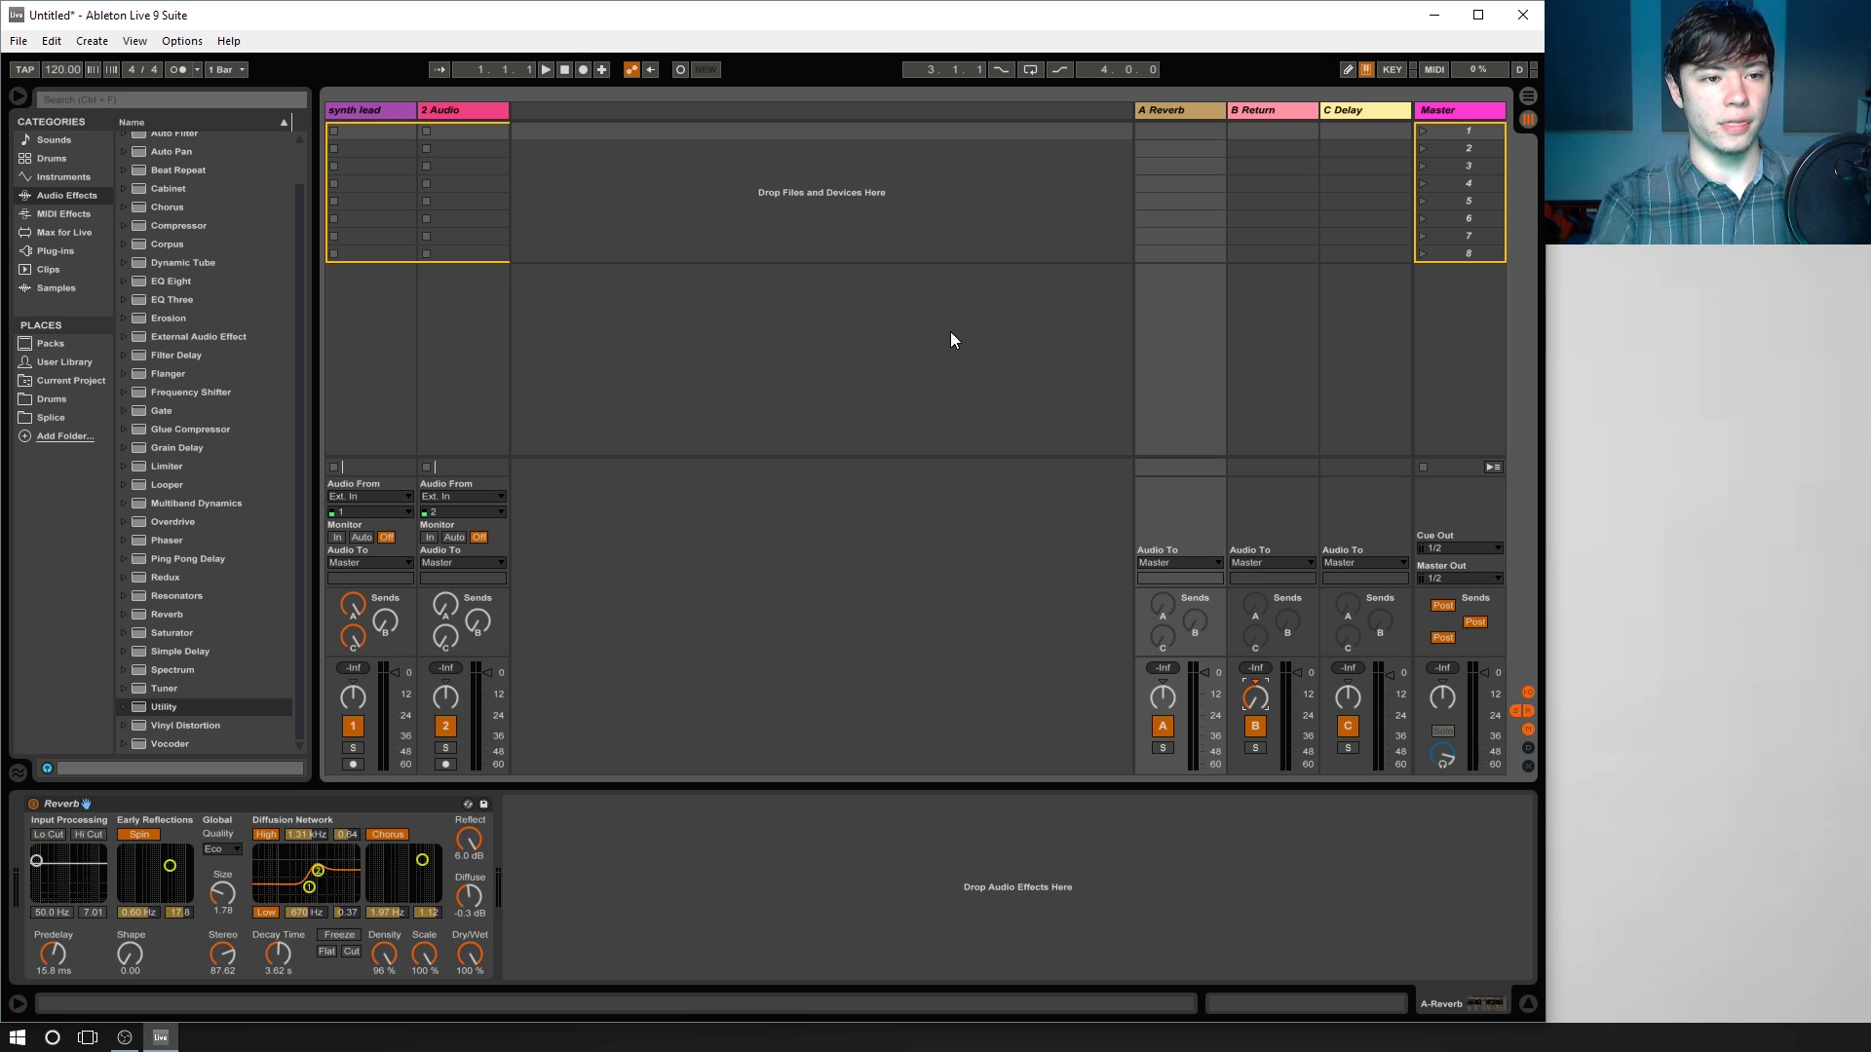
pyautogui.click(382, 109)
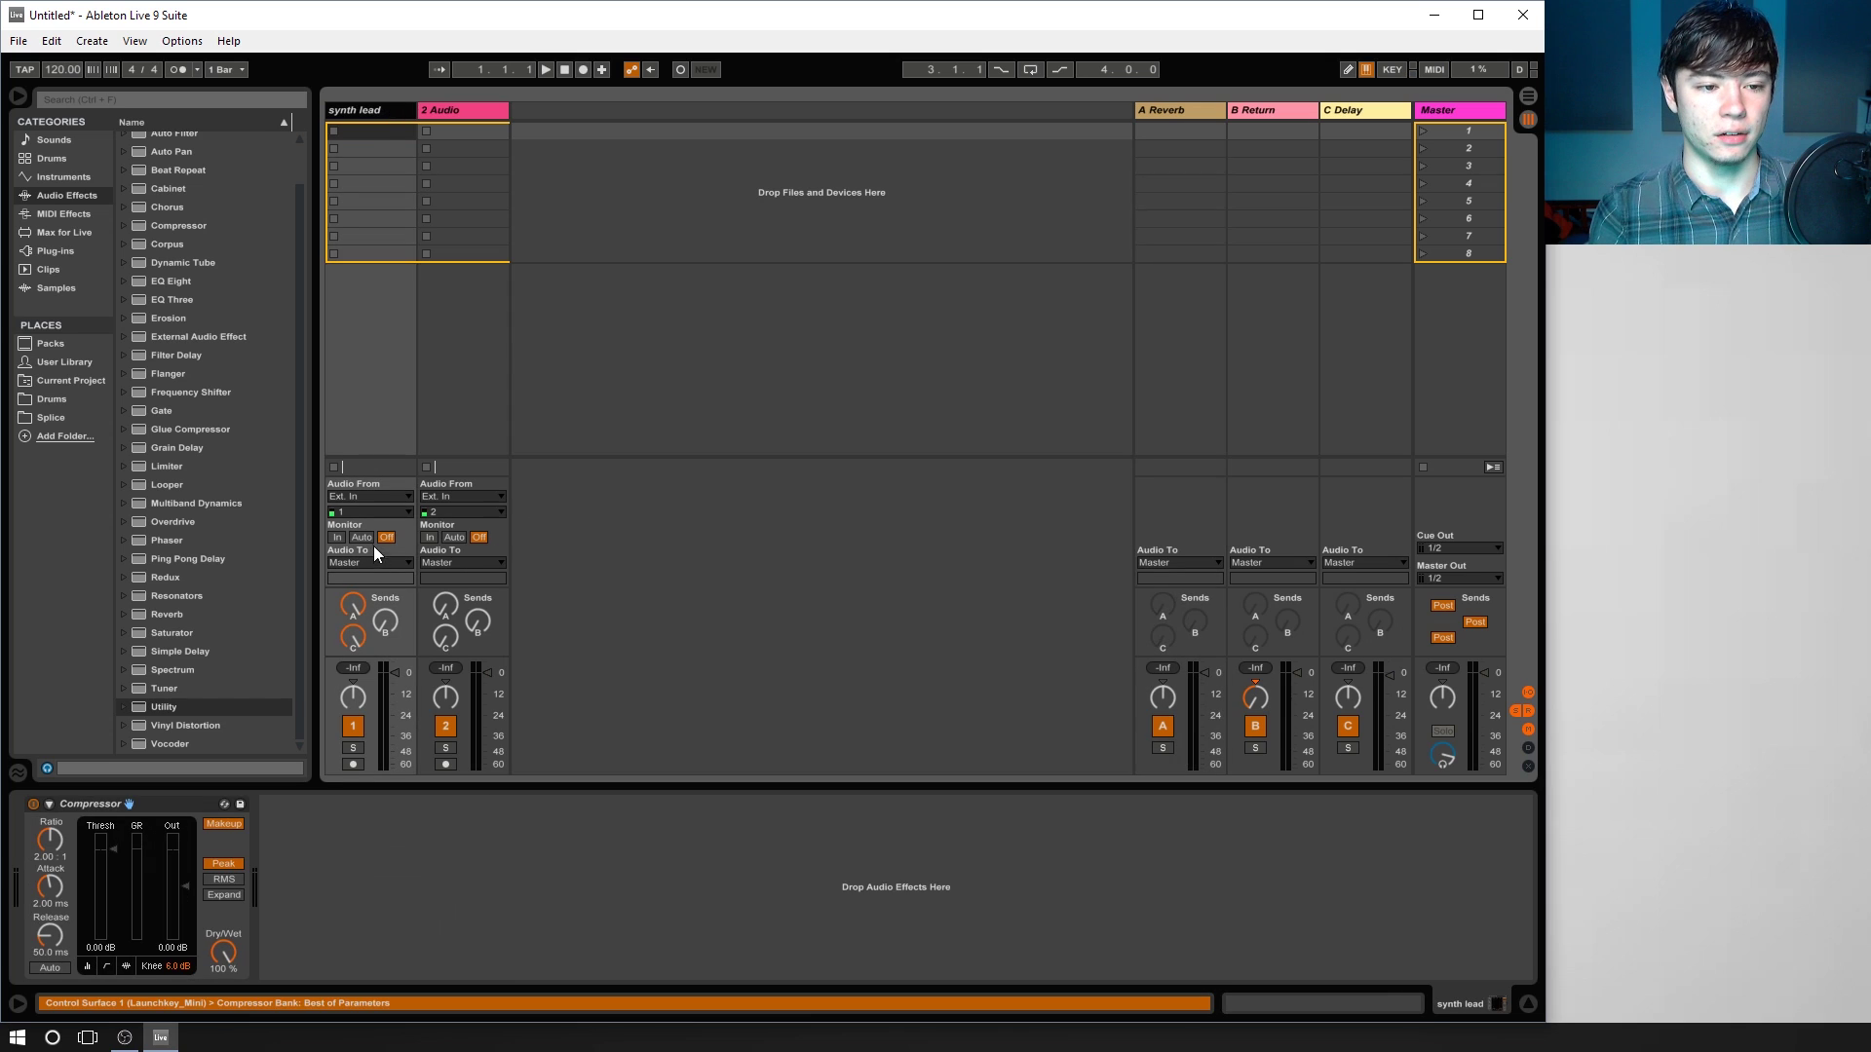
pyautogui.click(353, 694)
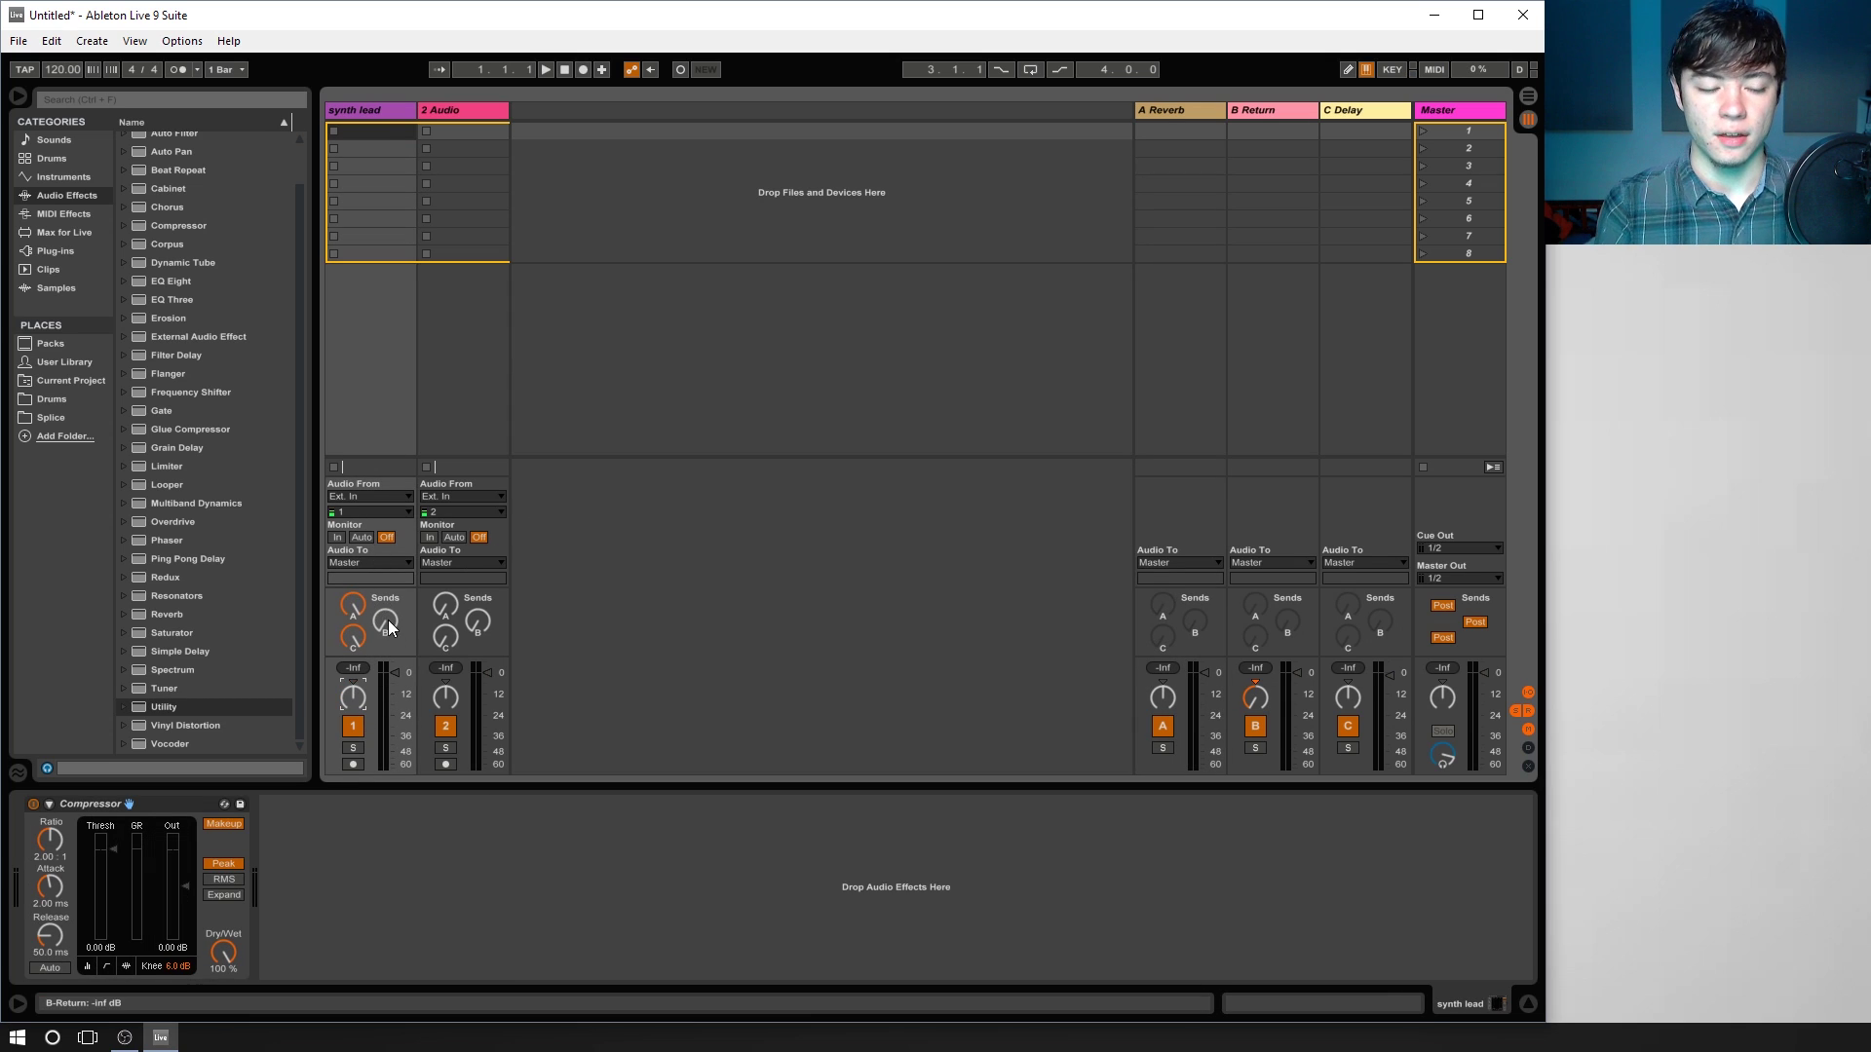
pyautogui.moveTo(389, 627); pyautogui.dragTo(389, 590)
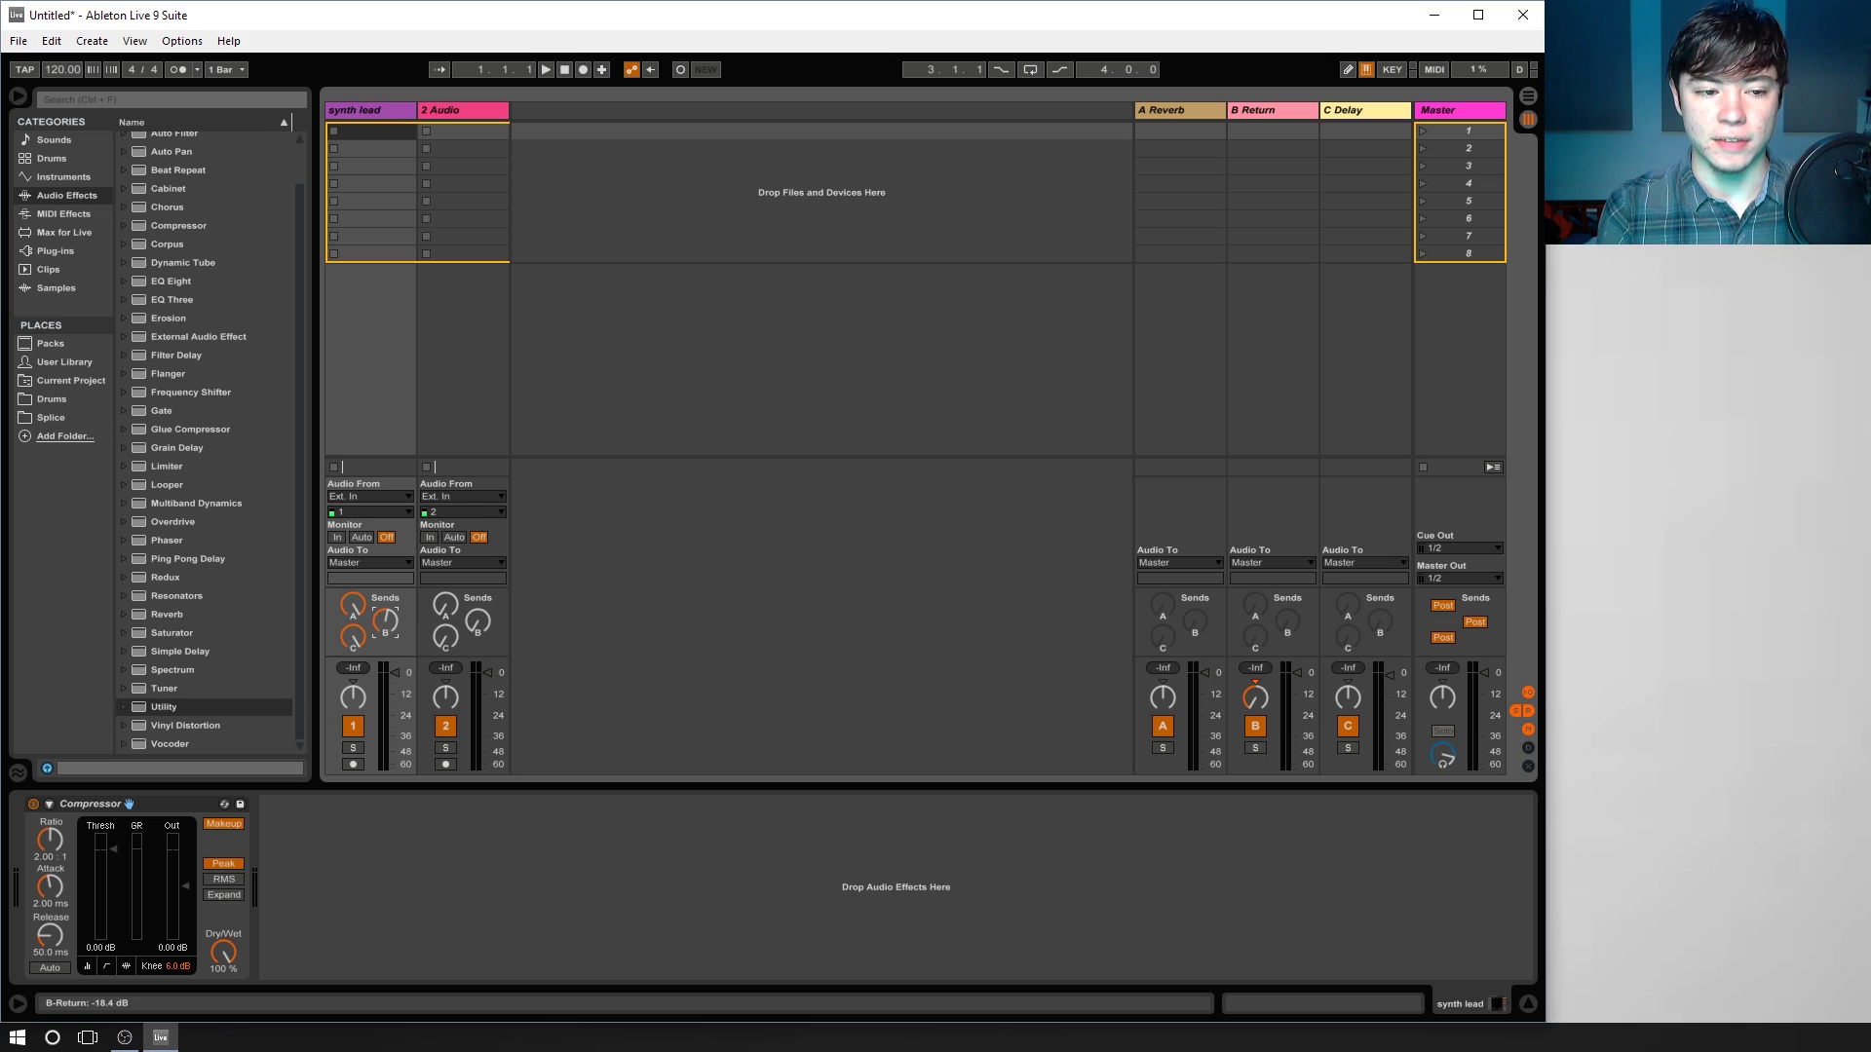
pyautogui.click(1257, 698)
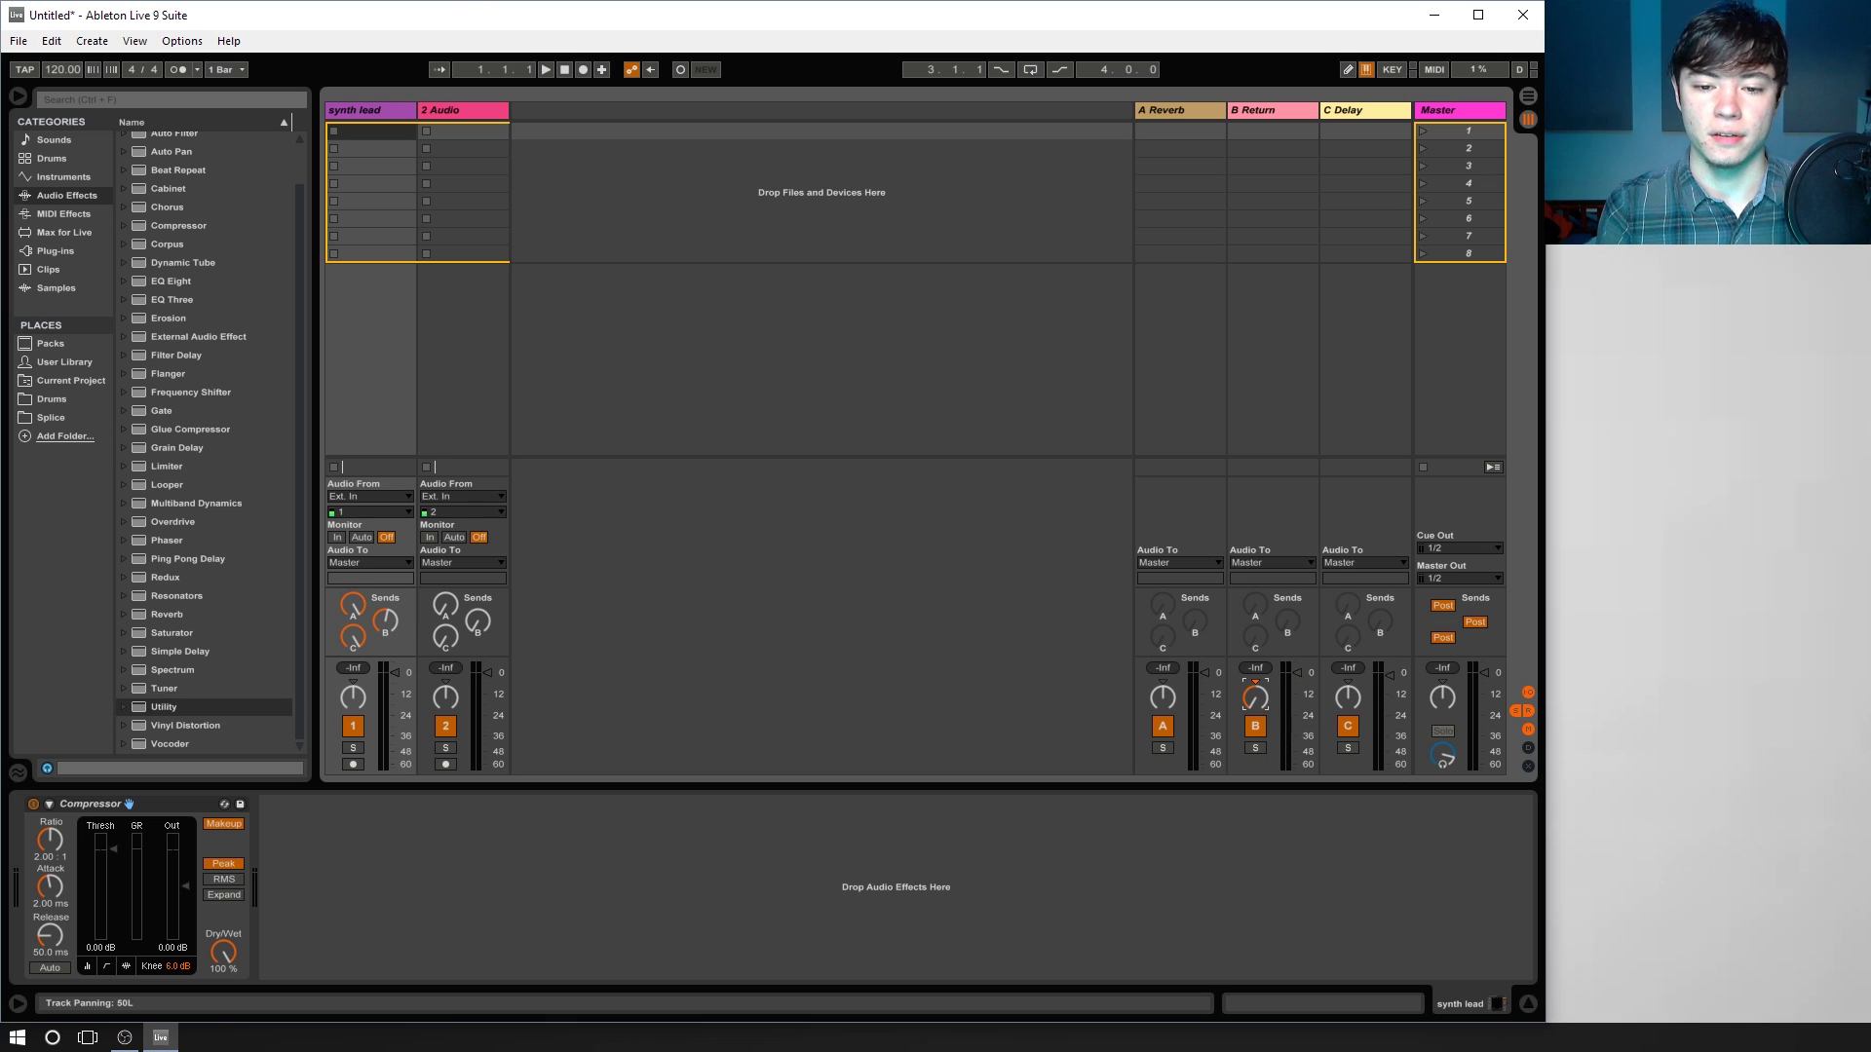
pyautogui.click(385, 621)
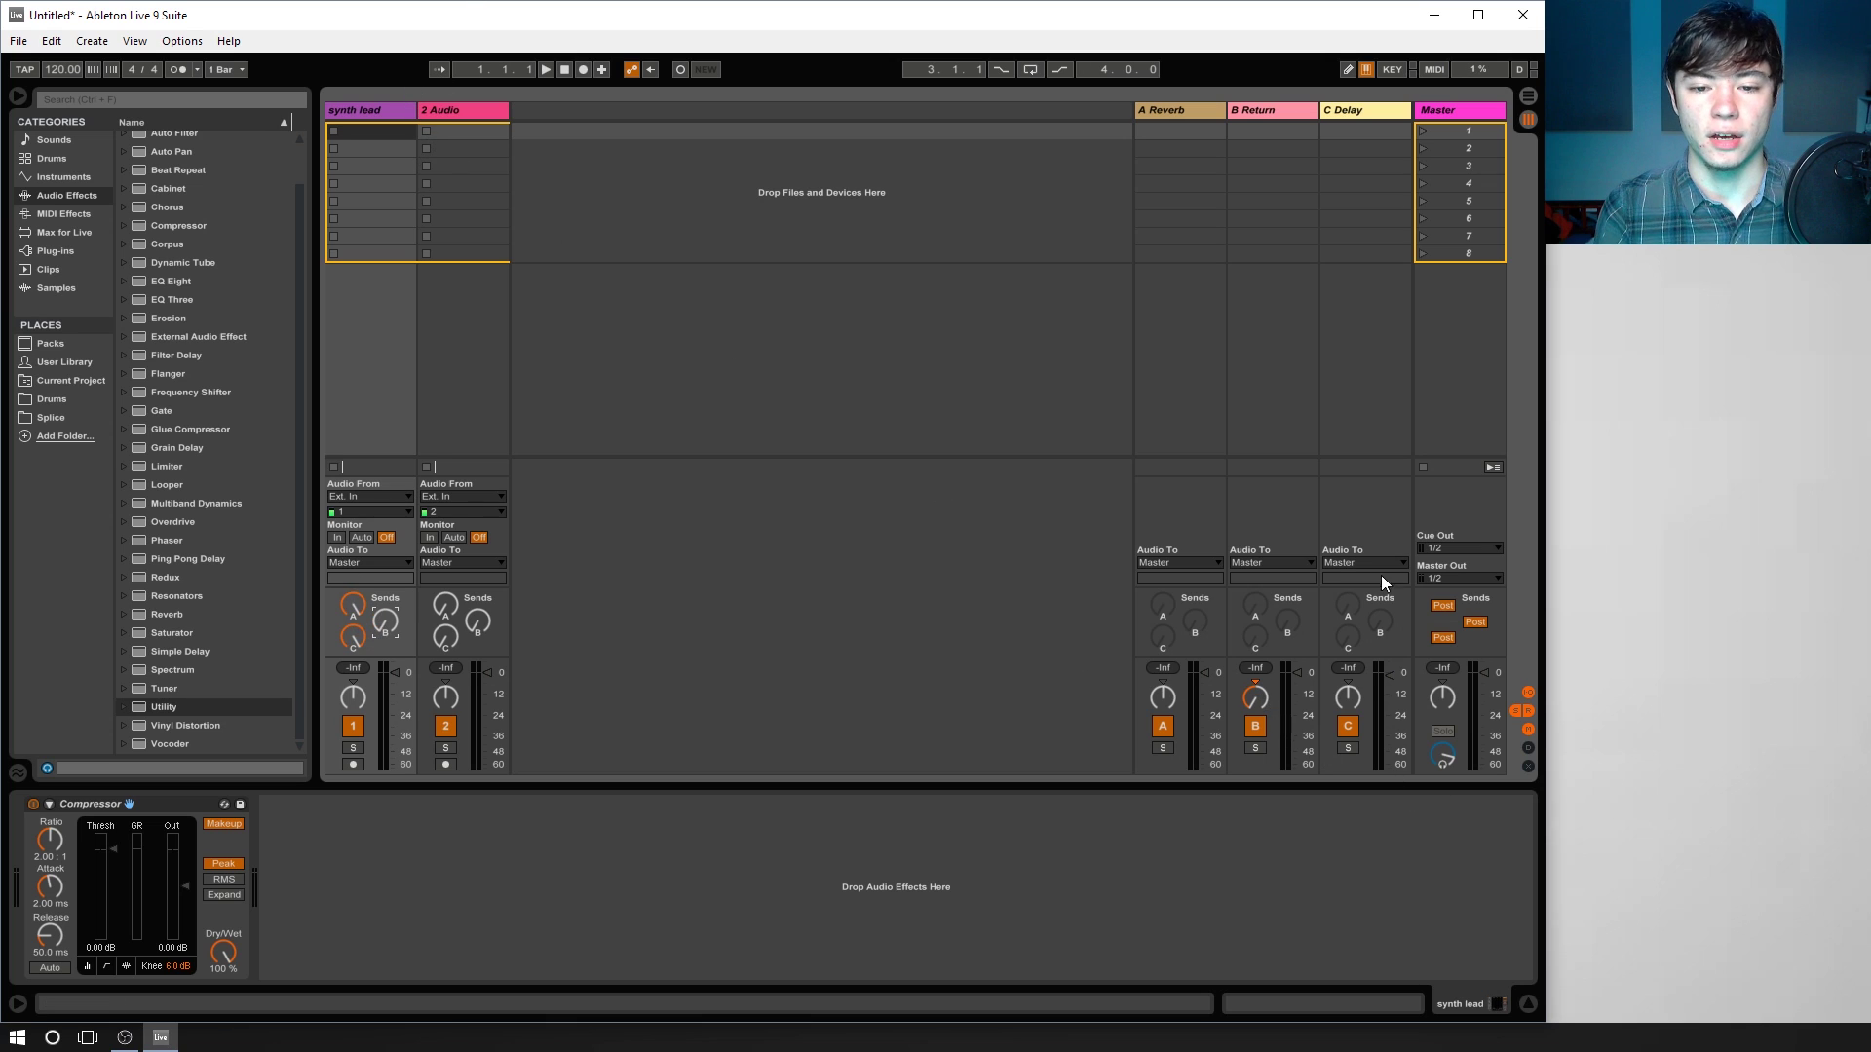
pyautogui.click(1277, 112)
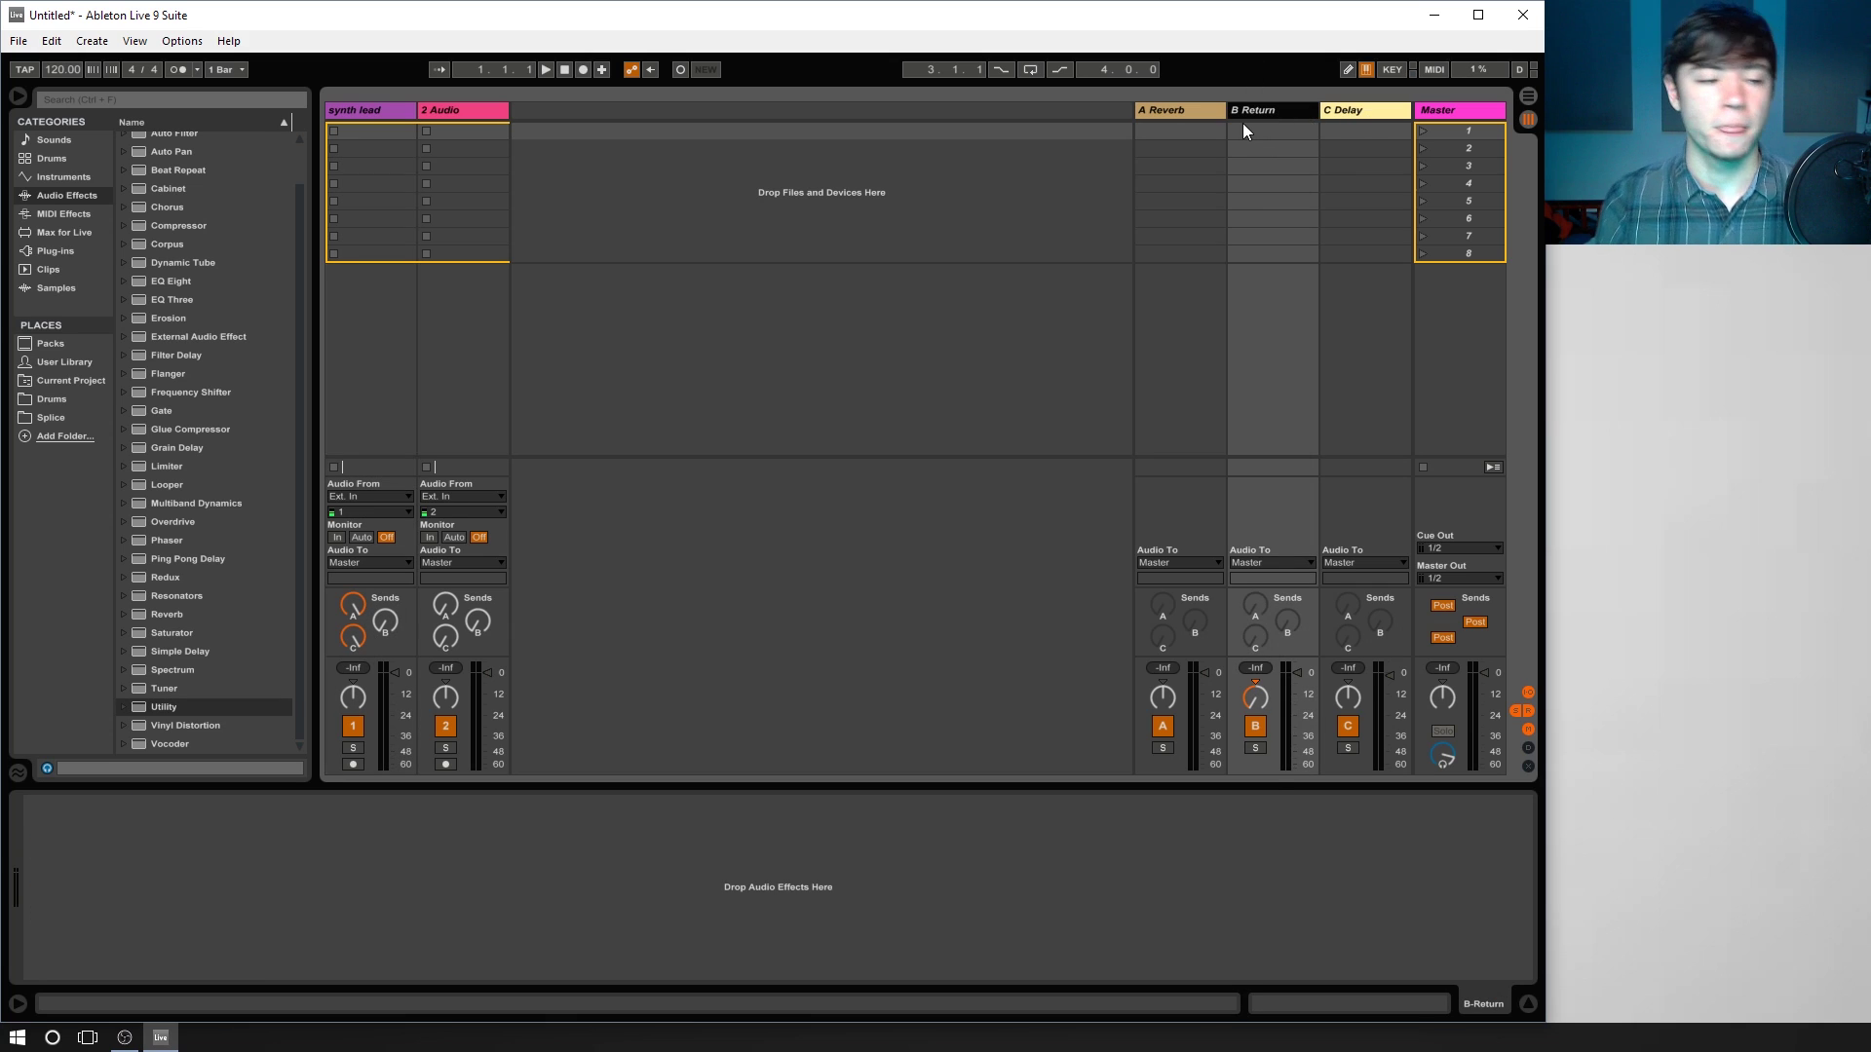
pyautogui.click(1176, 107)
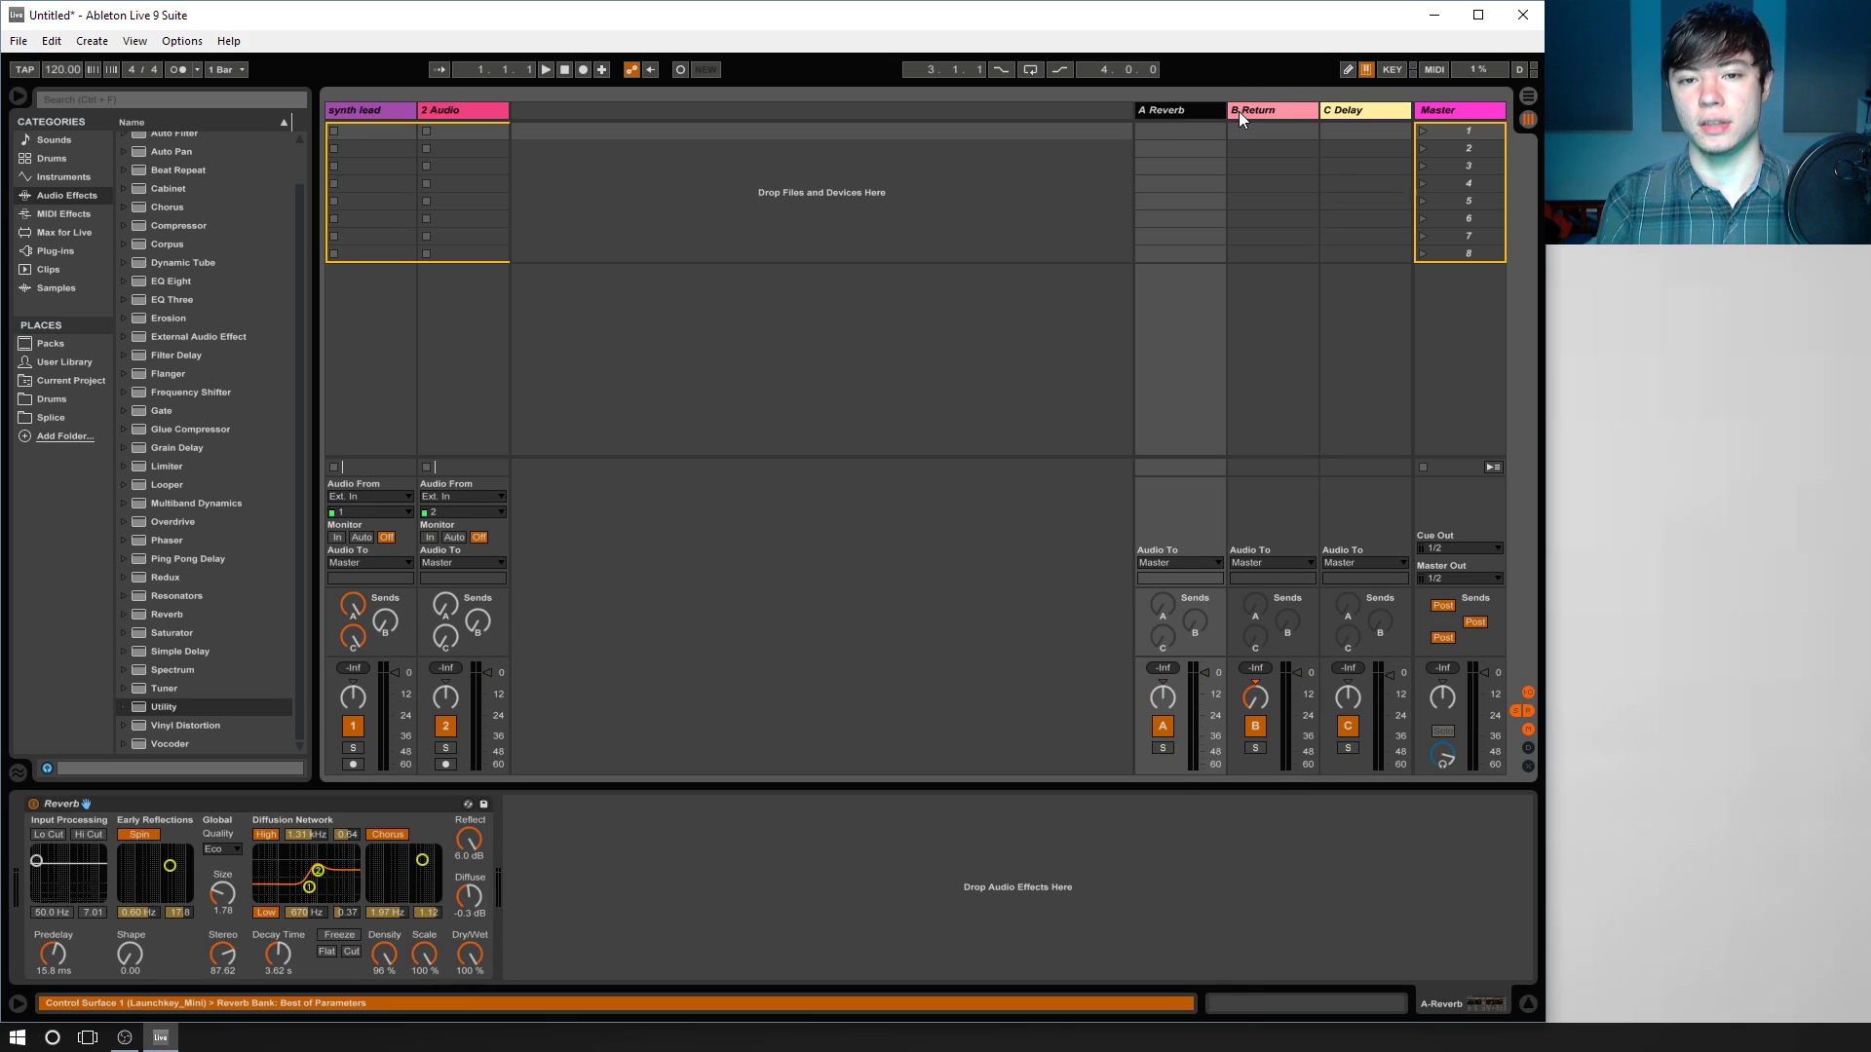
pyautogui.click(1237, 111)
pyautogui.click(1343, 115)
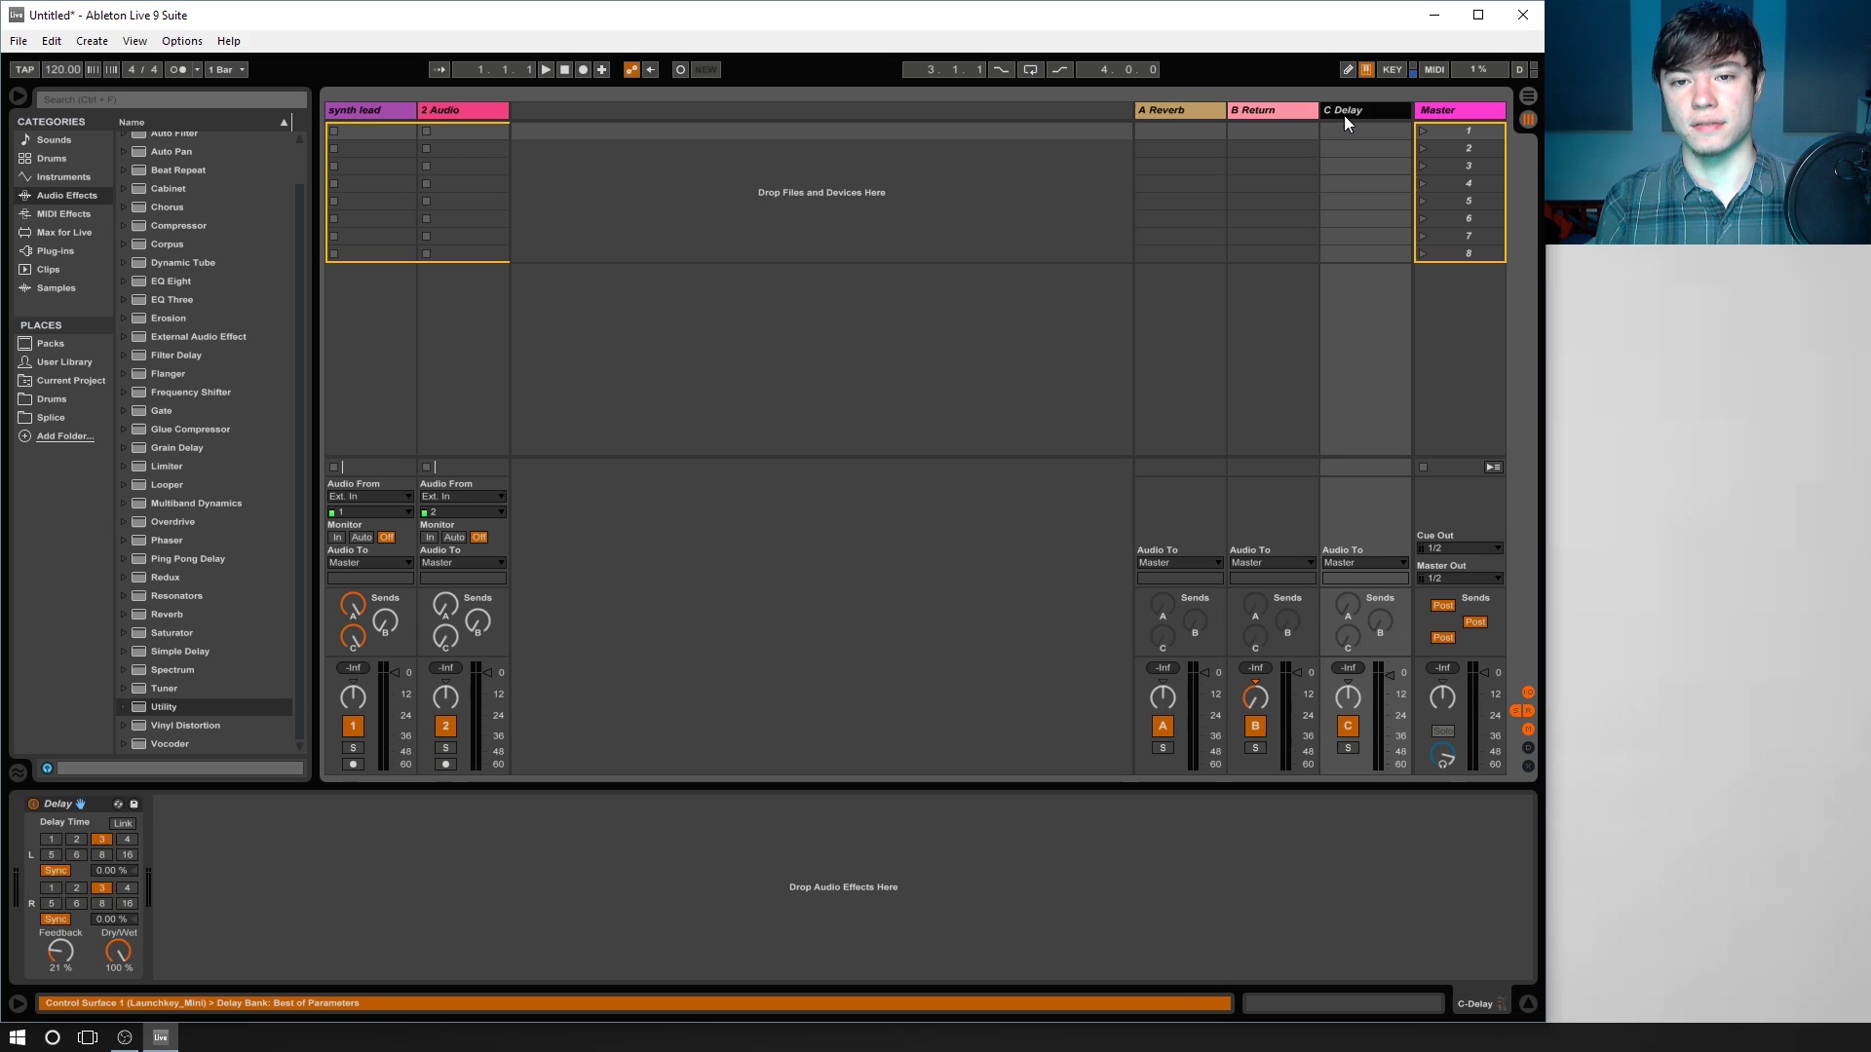
pyautogui.click(1276, 114)
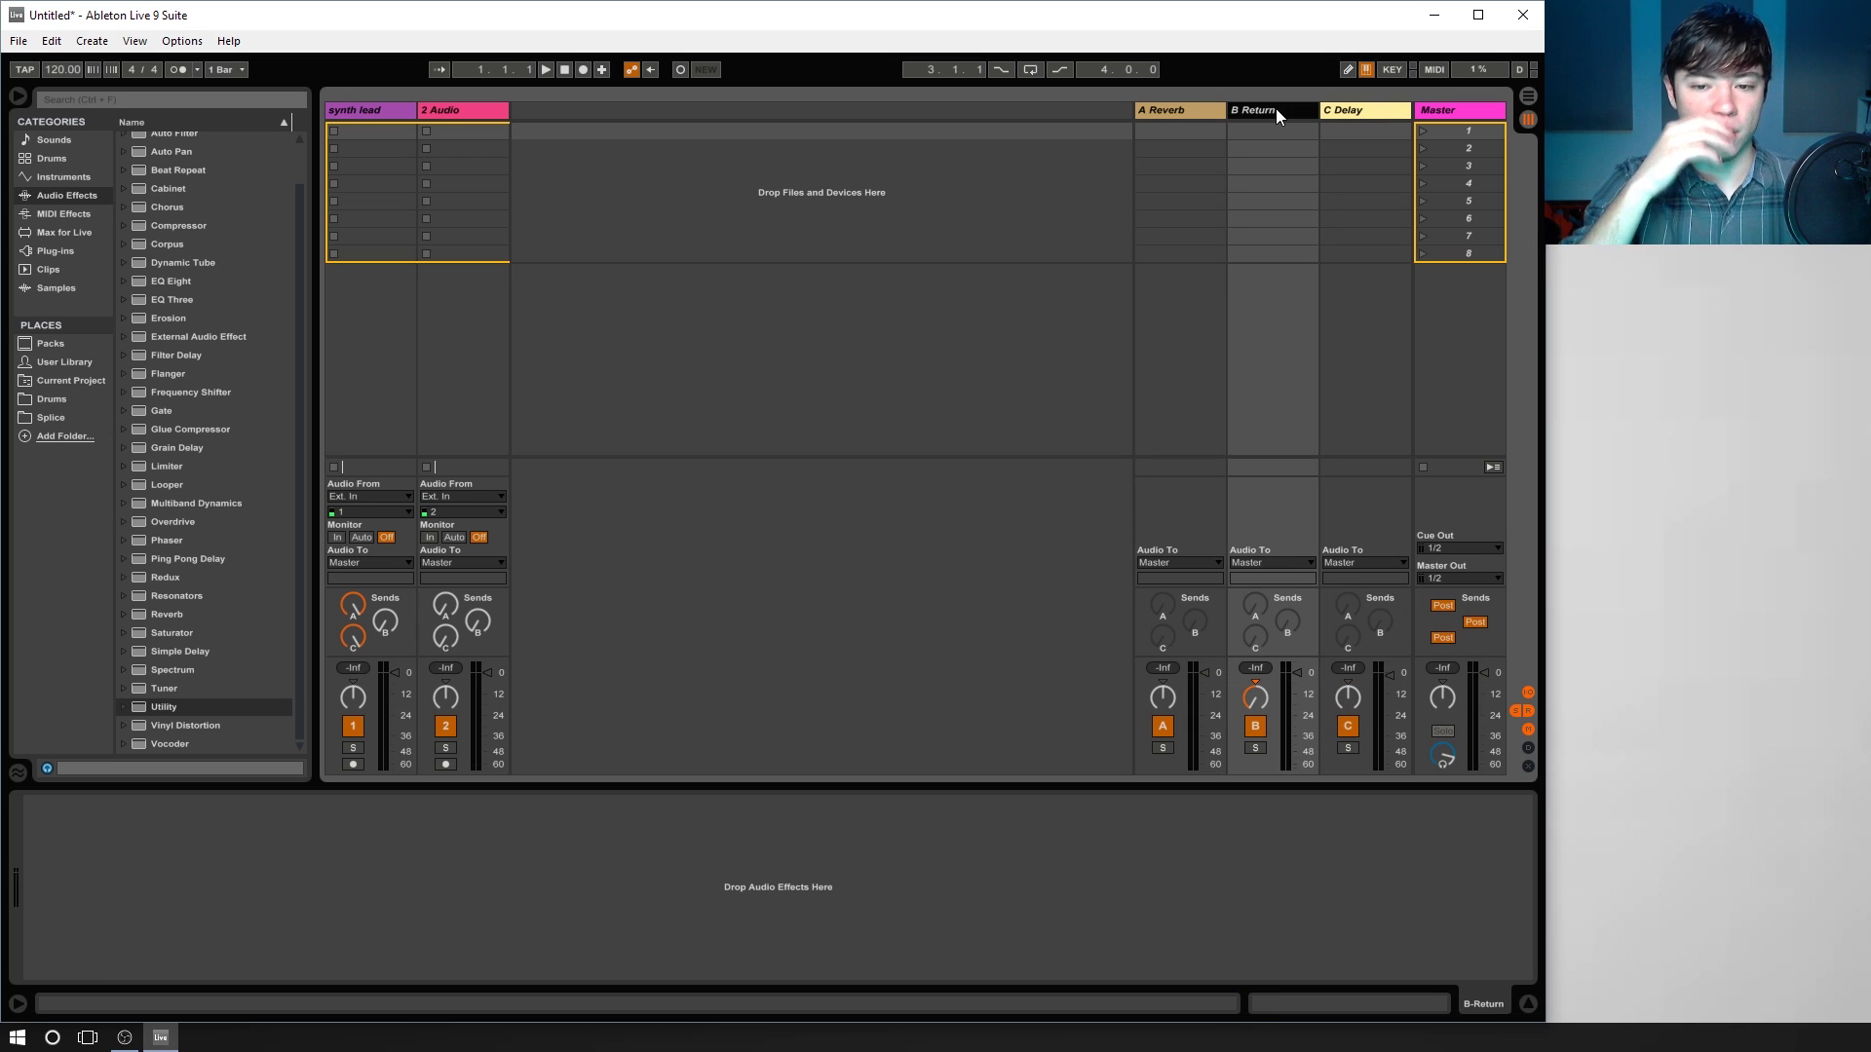
pyautogui.click(1287, 564)
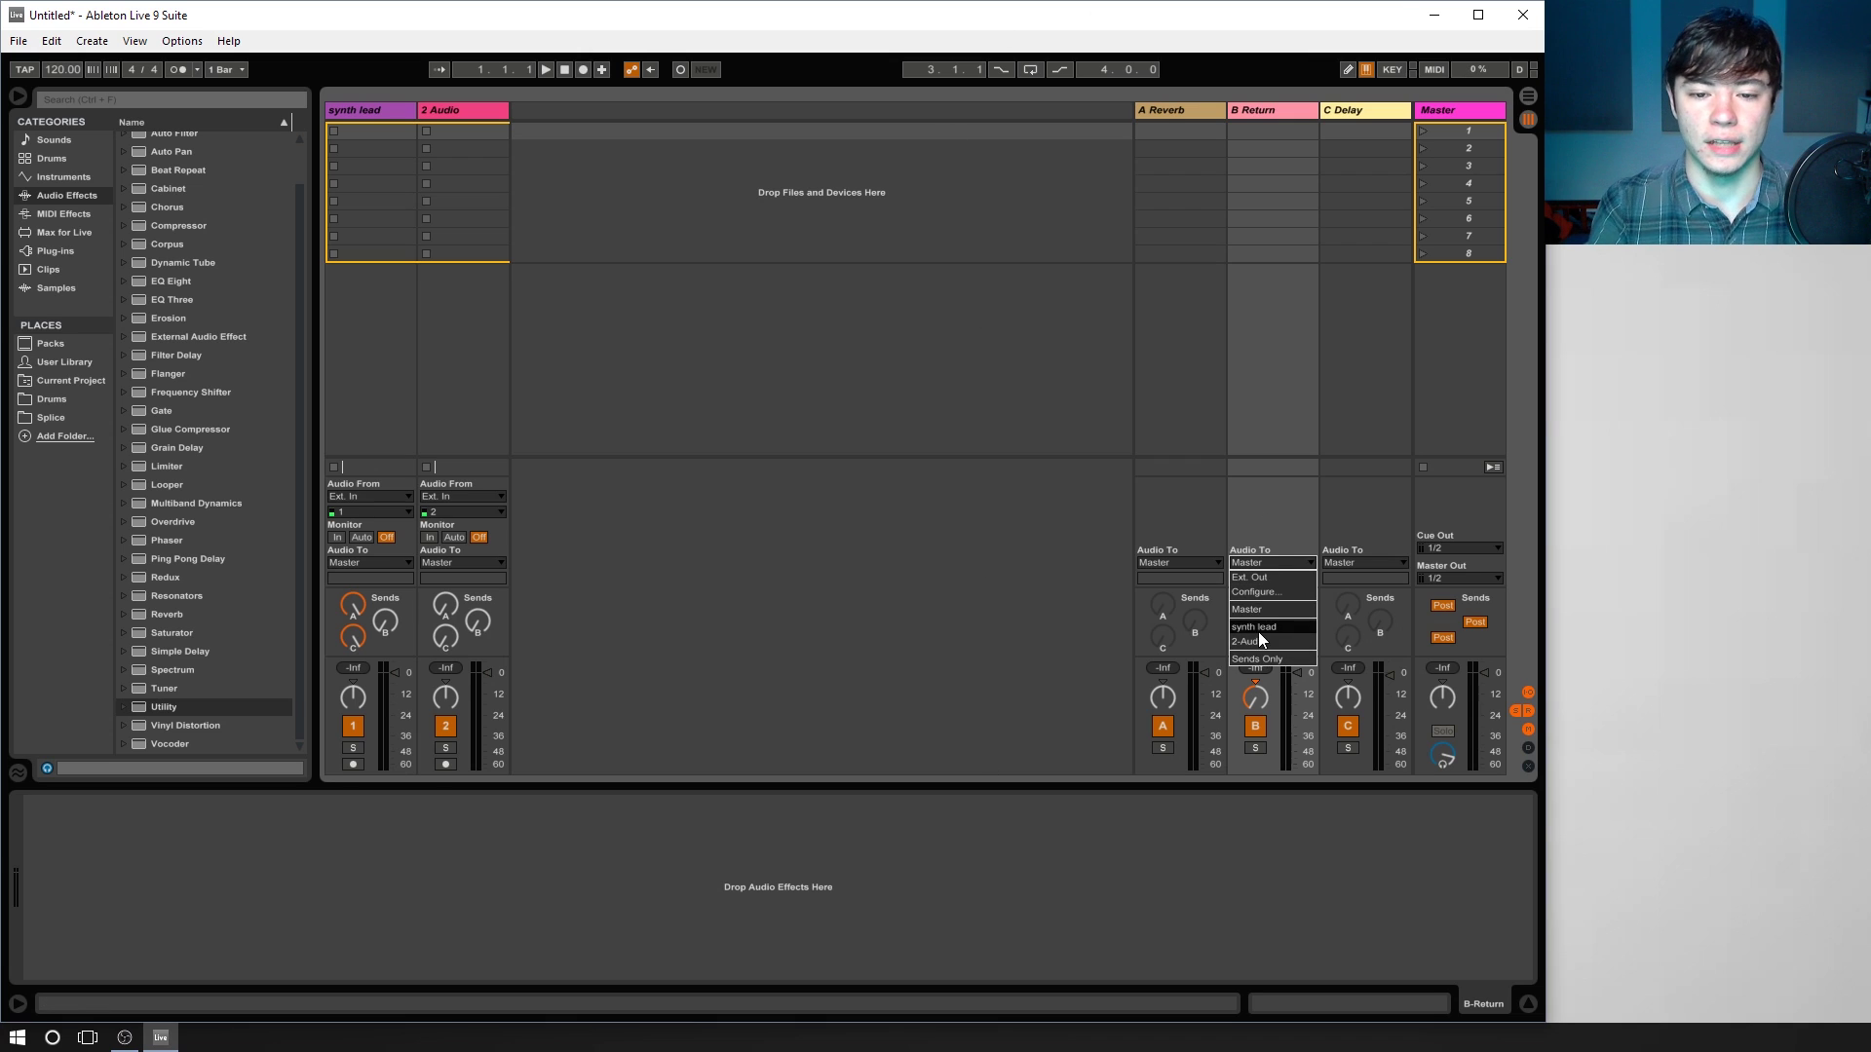
pyautogui.press('Escape')
pyautogui.rightClick(641, 156)
pyautogui.click(1021, 239)
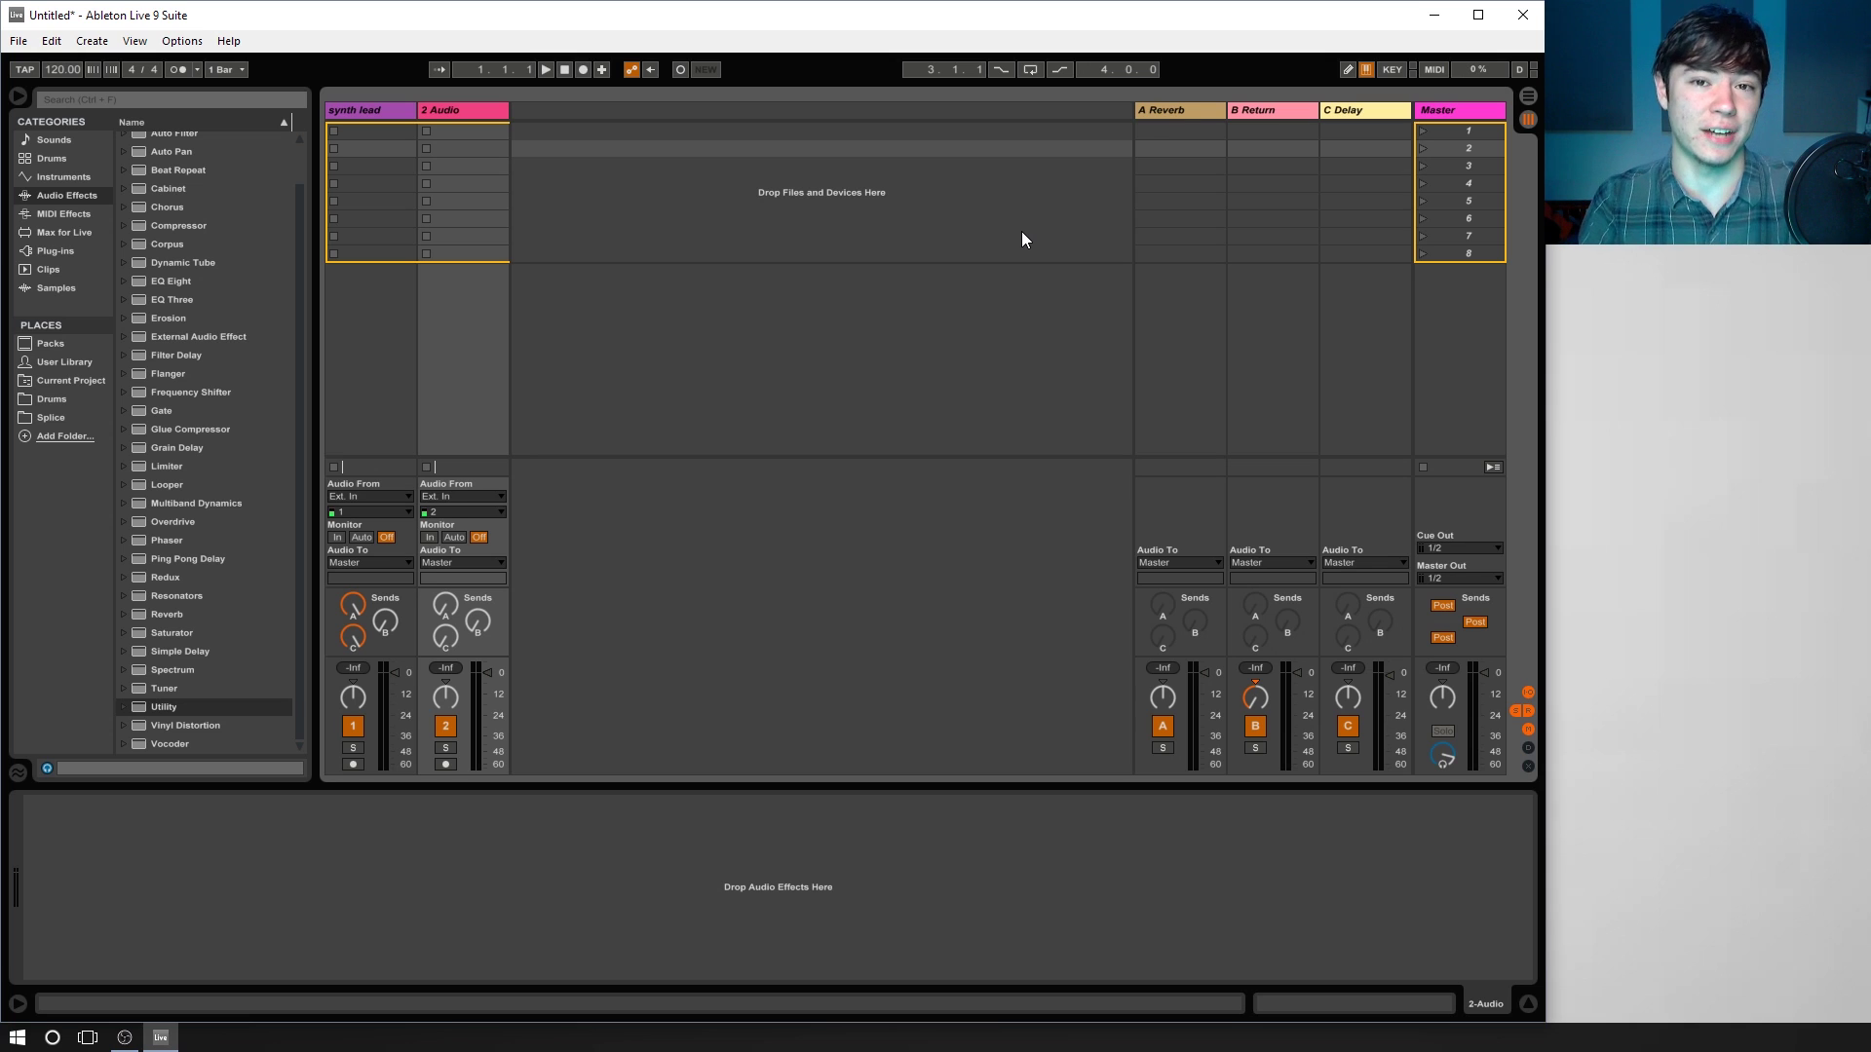
pyautogui.moveTo(123, 1047)
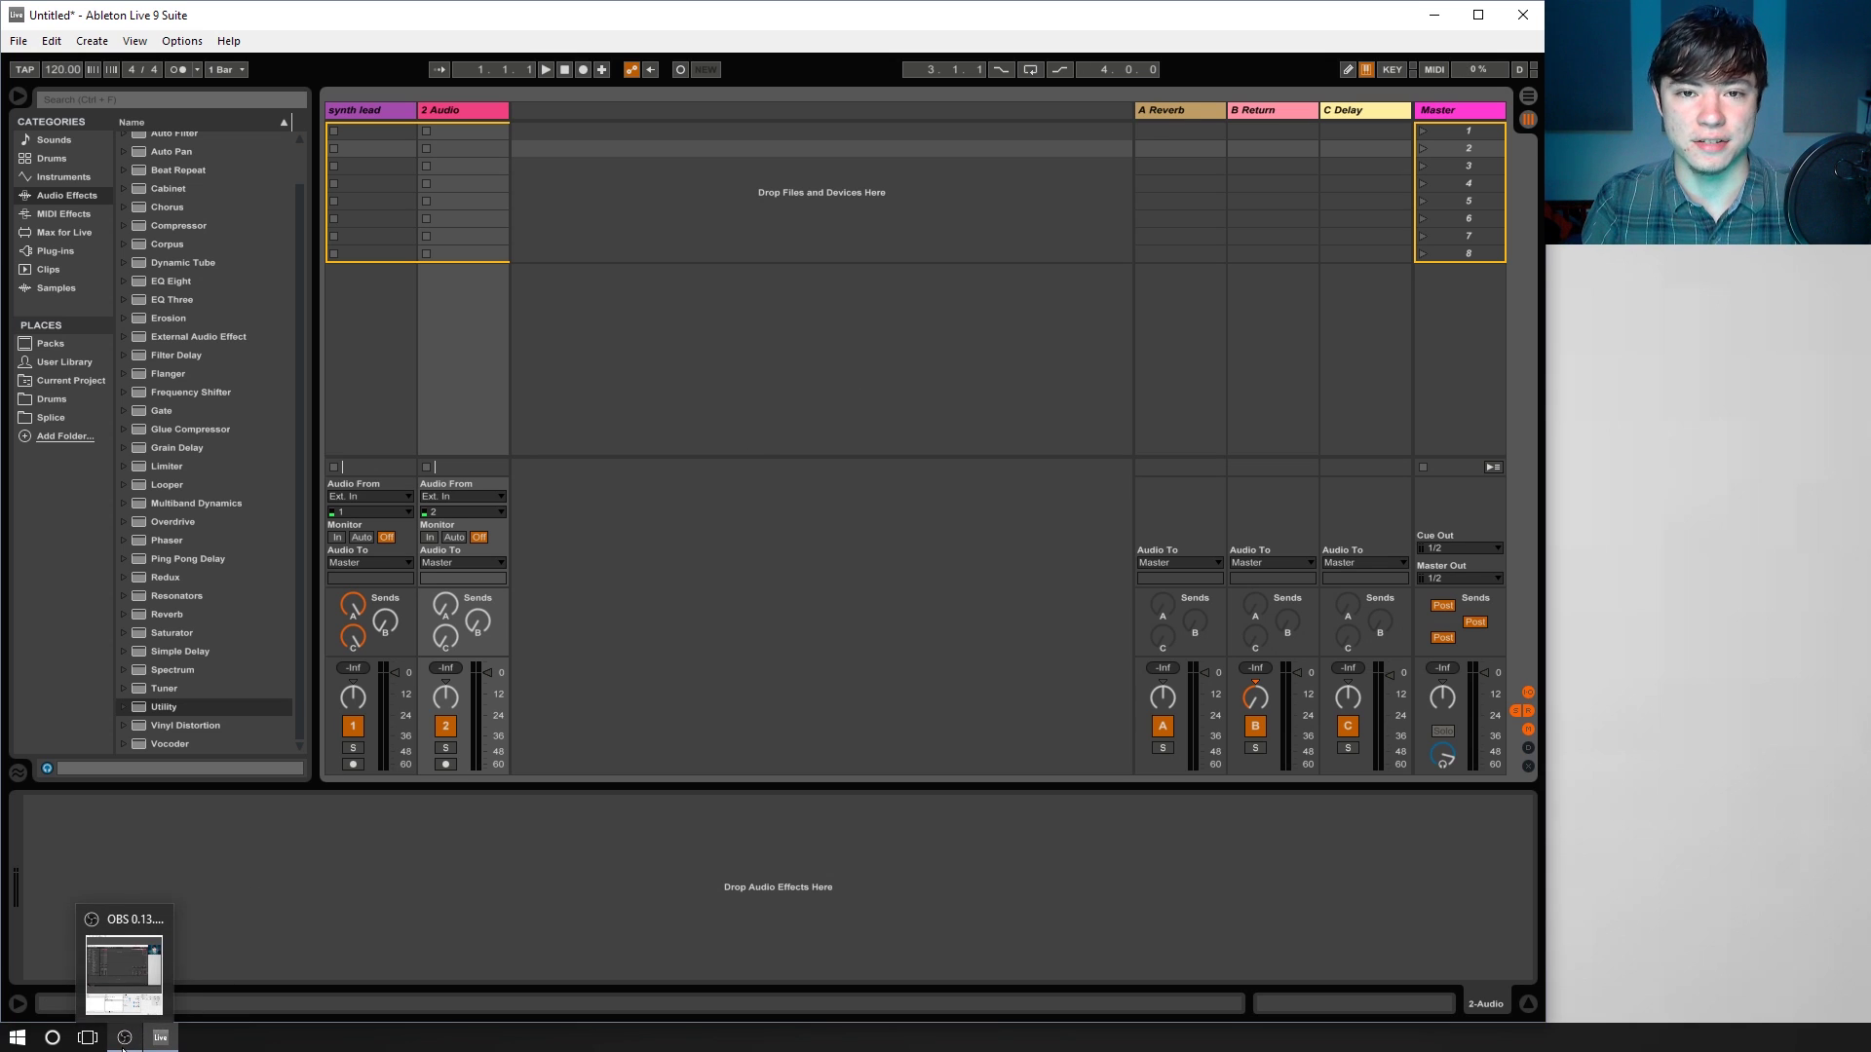